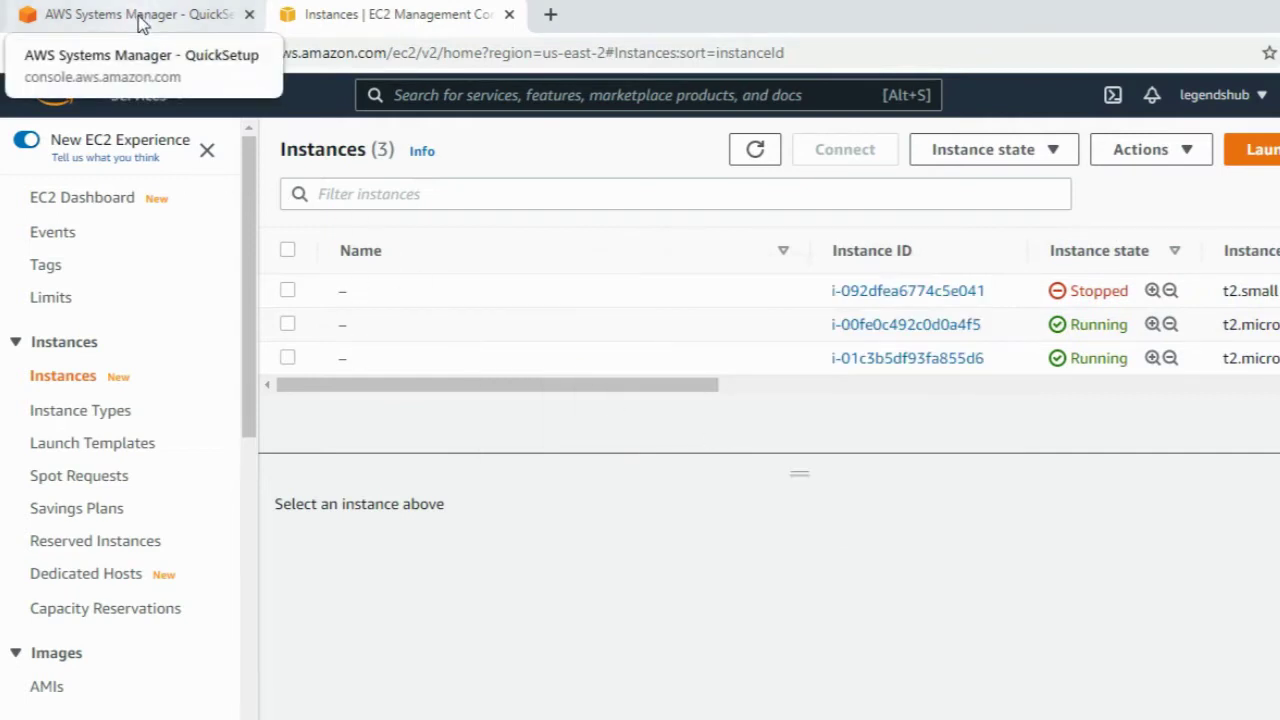
Switch to AWS Systems Manager Quick Setup and start a new configuration of the Host Management type
click(141, 22)
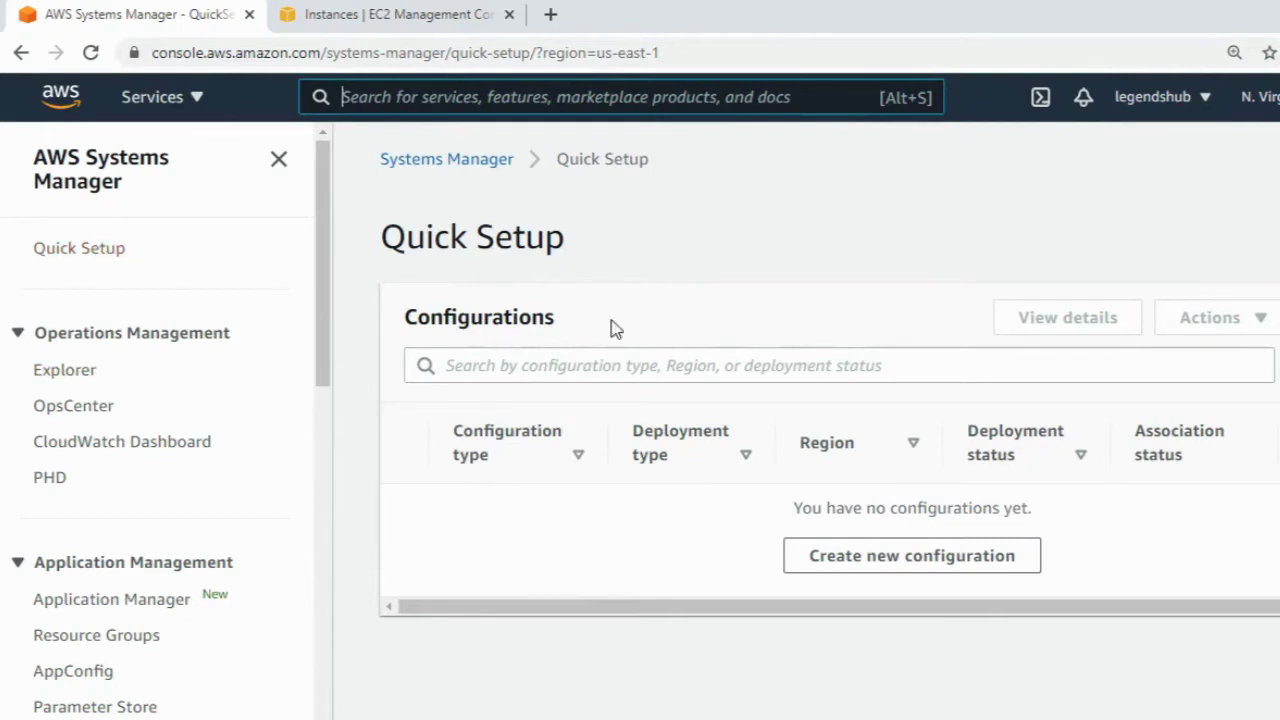
click(912, 555)
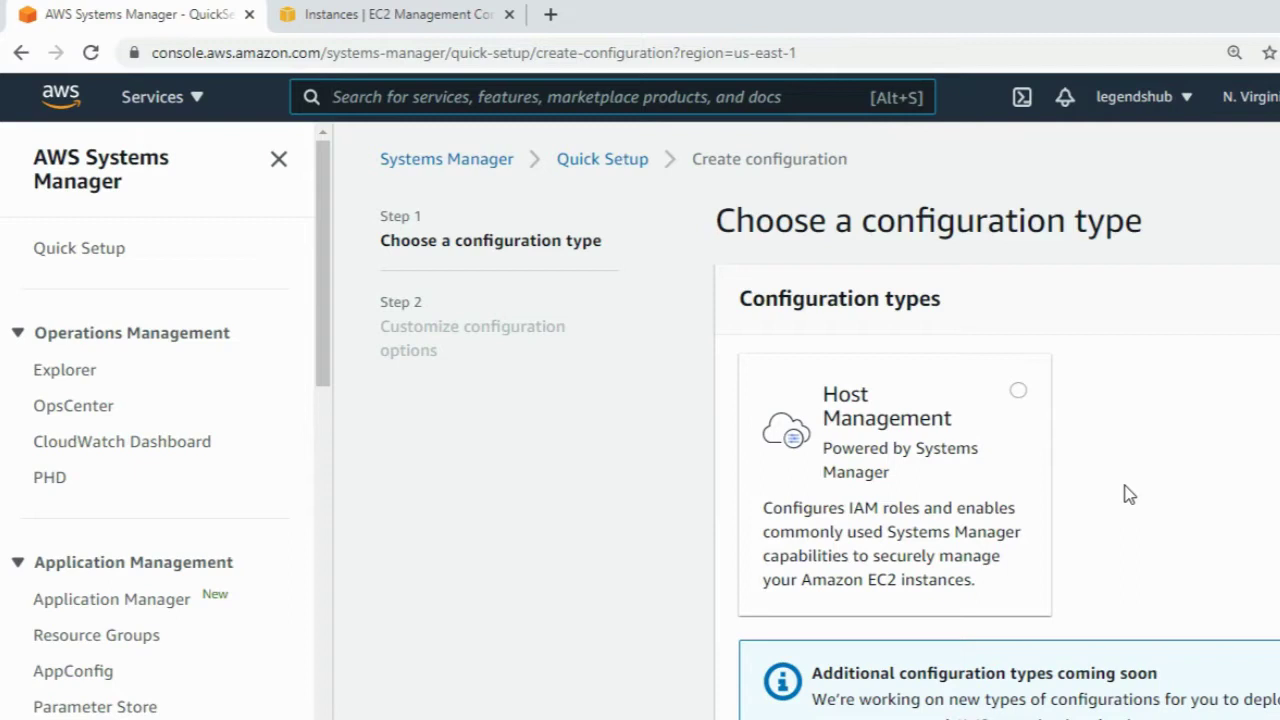
scroll(1128, 494, down, 1)
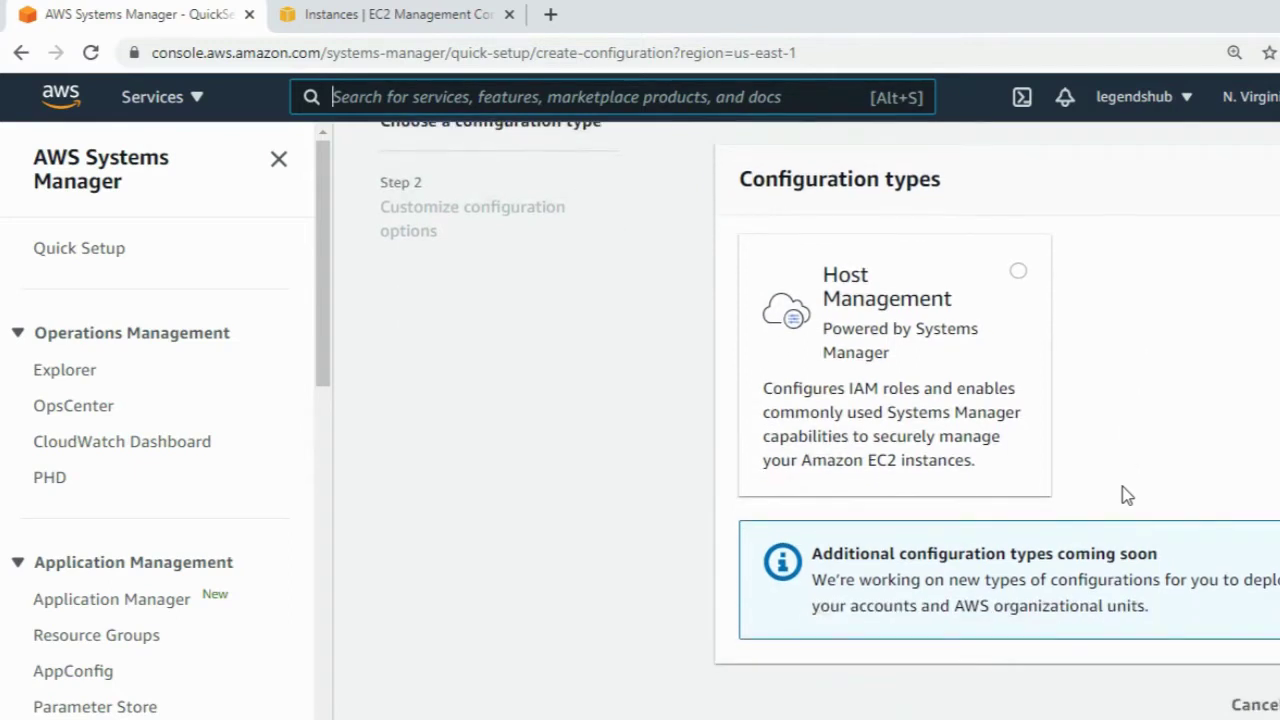
click(1021, 278)
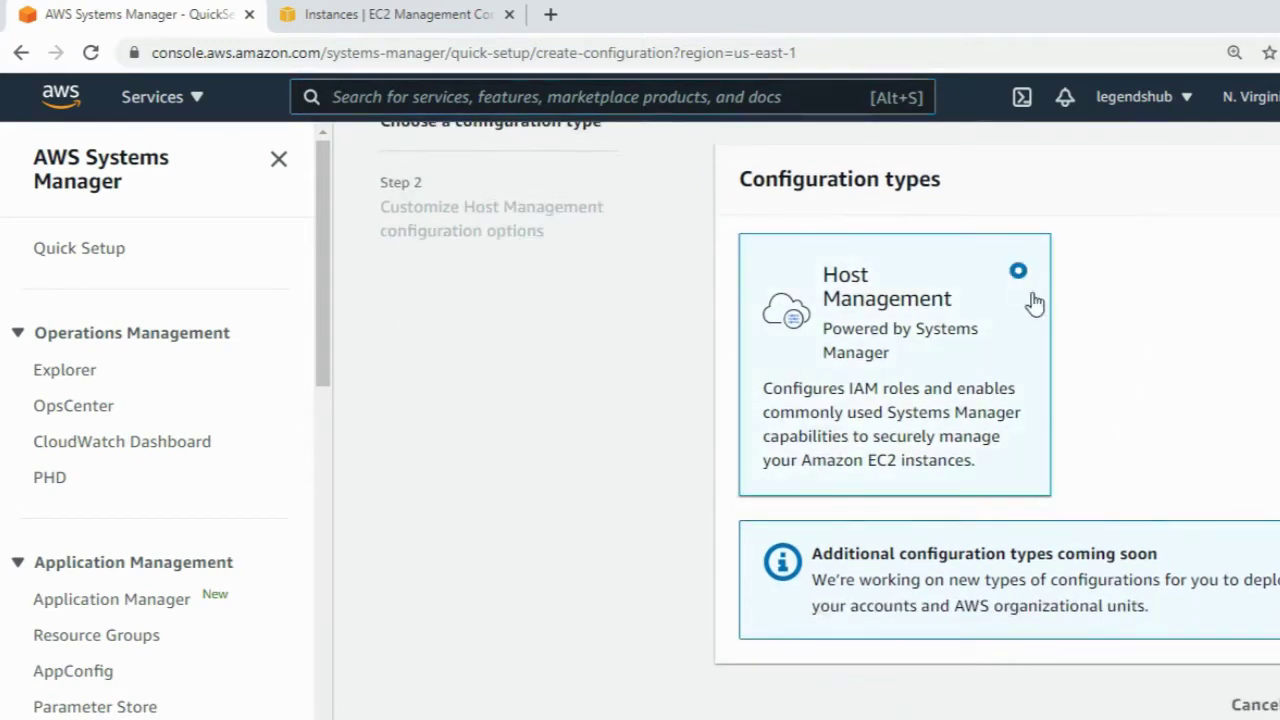
click(1279, 705)
Examine the Systems Manager and Amazon CloudWatch options offered for the Host Management configuration
scroll(944, 524, down, 2)
scroll(974, 306, up, 1)
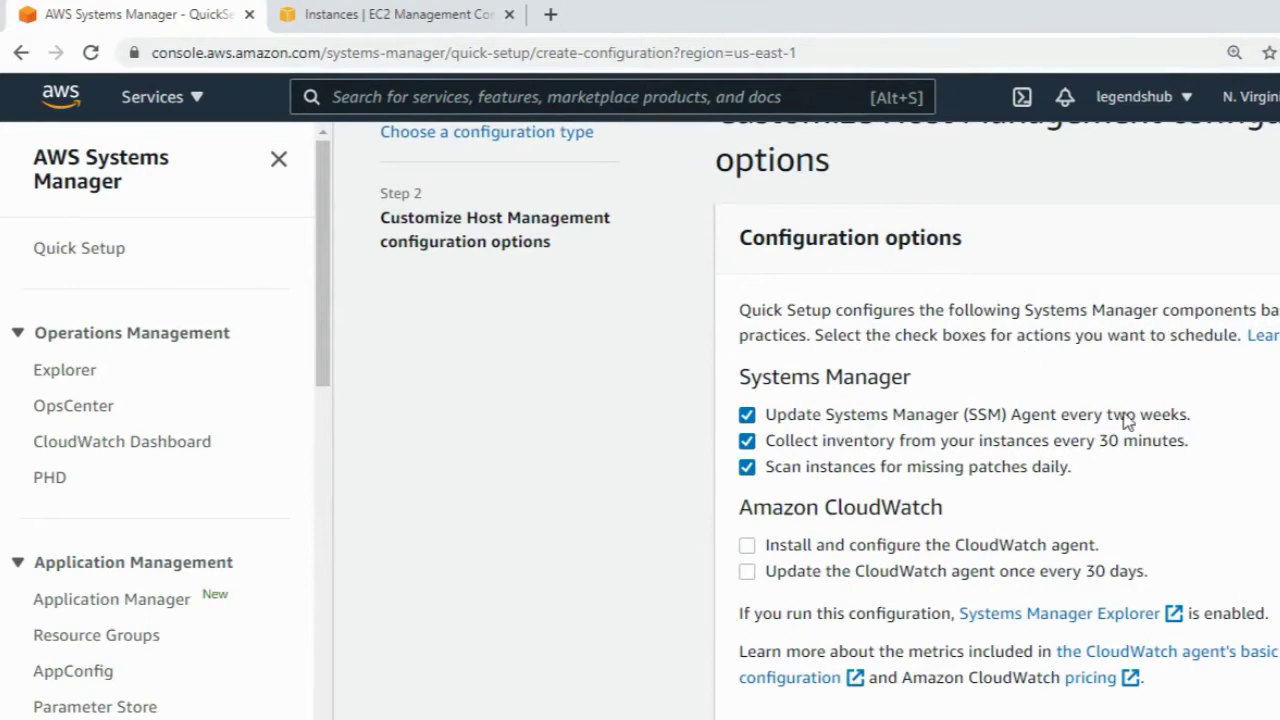
drag(1202, 415, 770, 422)
click(1160, 466)
click(747, 467)
drag(1184, 440, 769, 447)
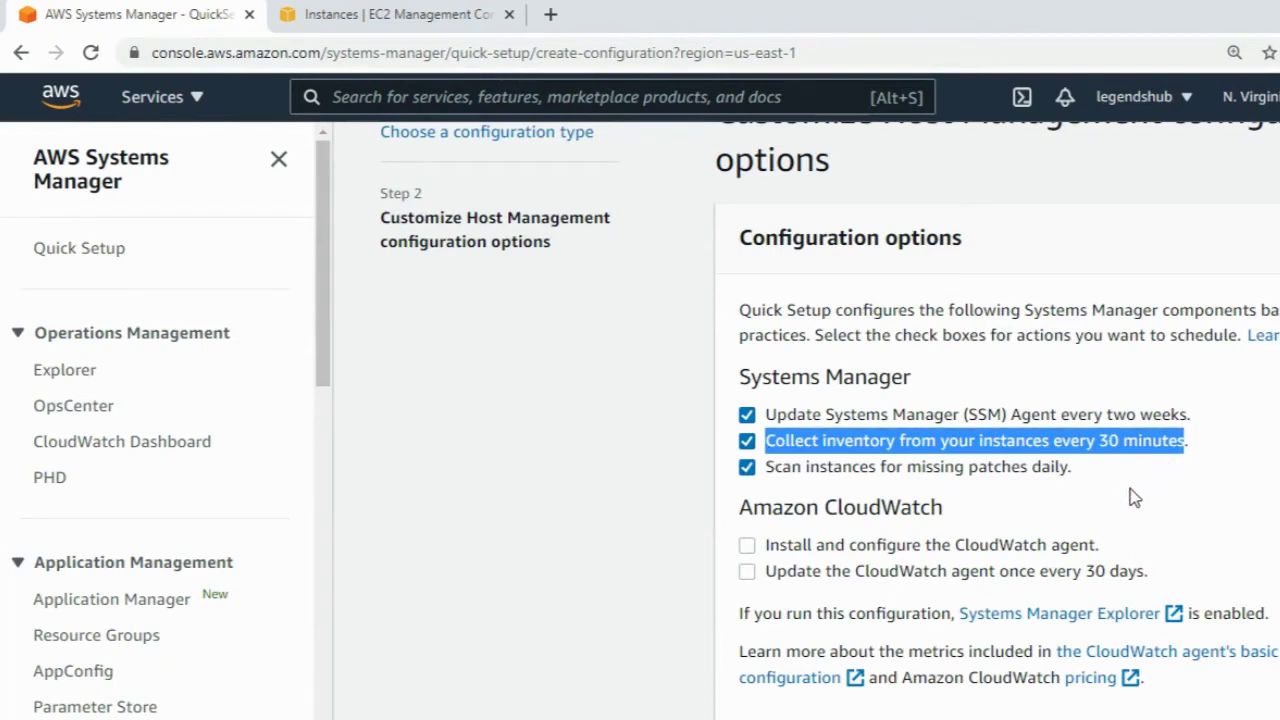
drag(1069, 470, 770, 482)
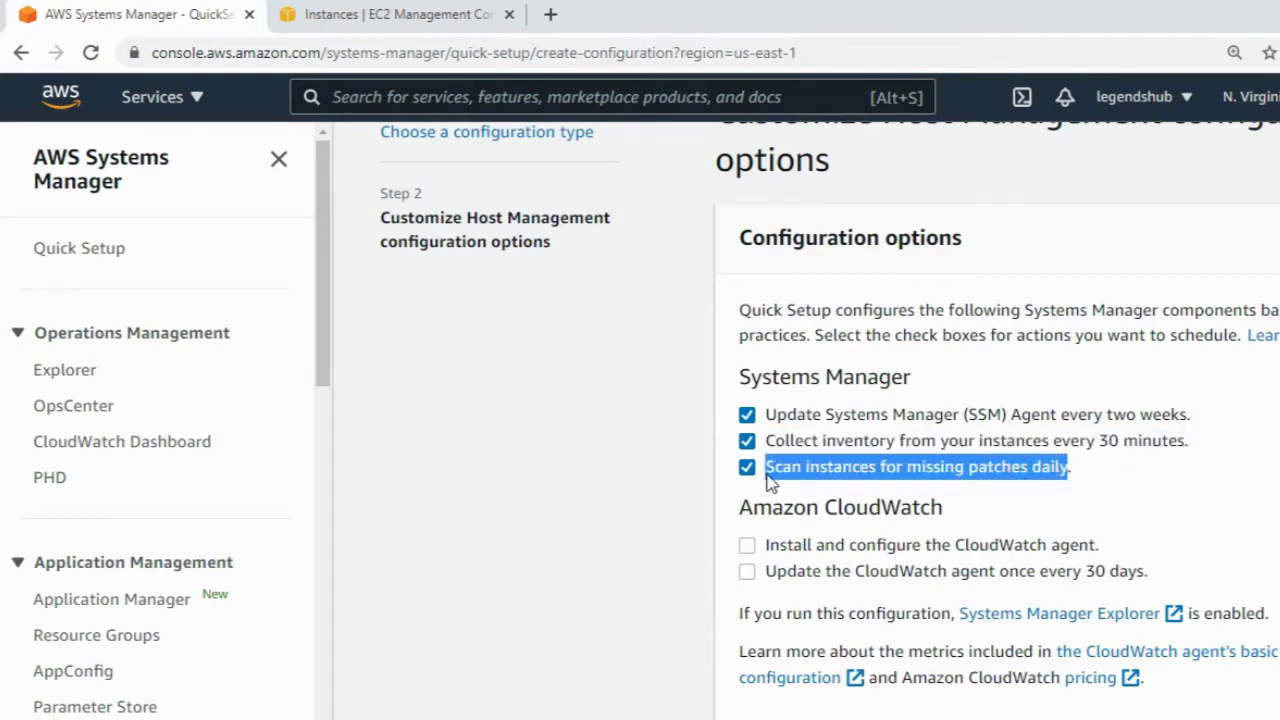
drag(1097, 548, 787, 548)
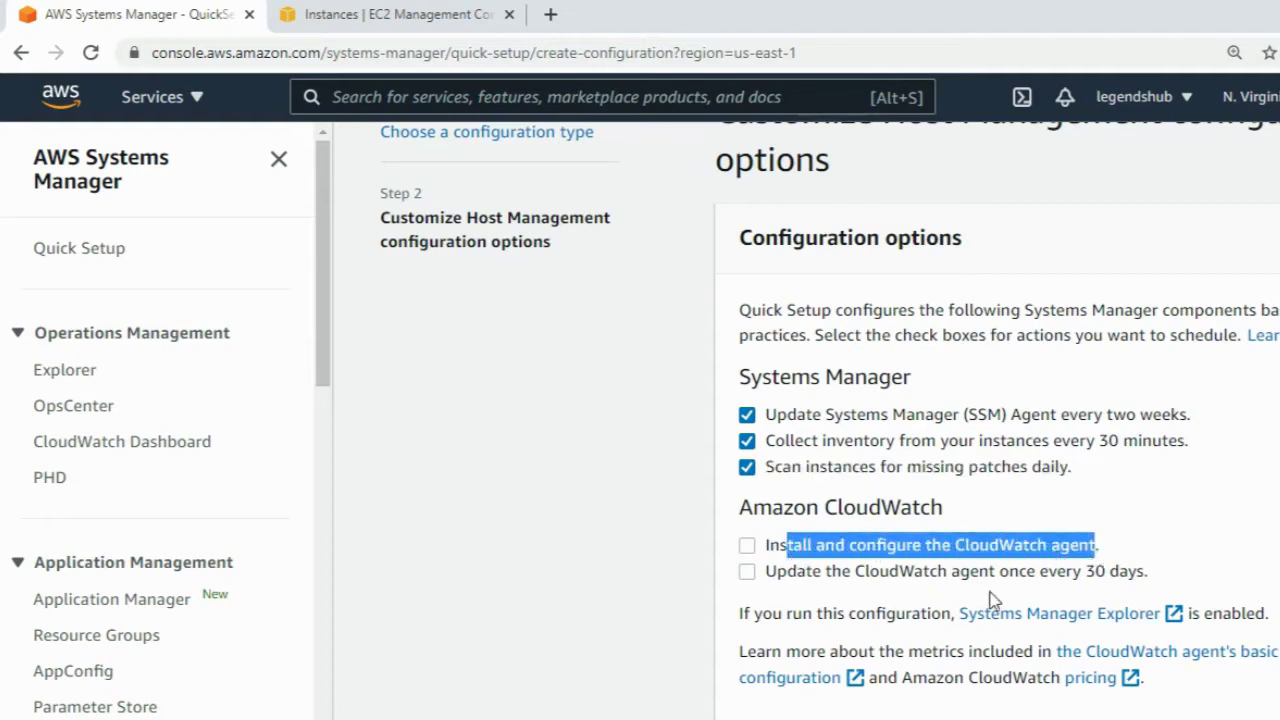
drag(1150, 573, 768, 550)
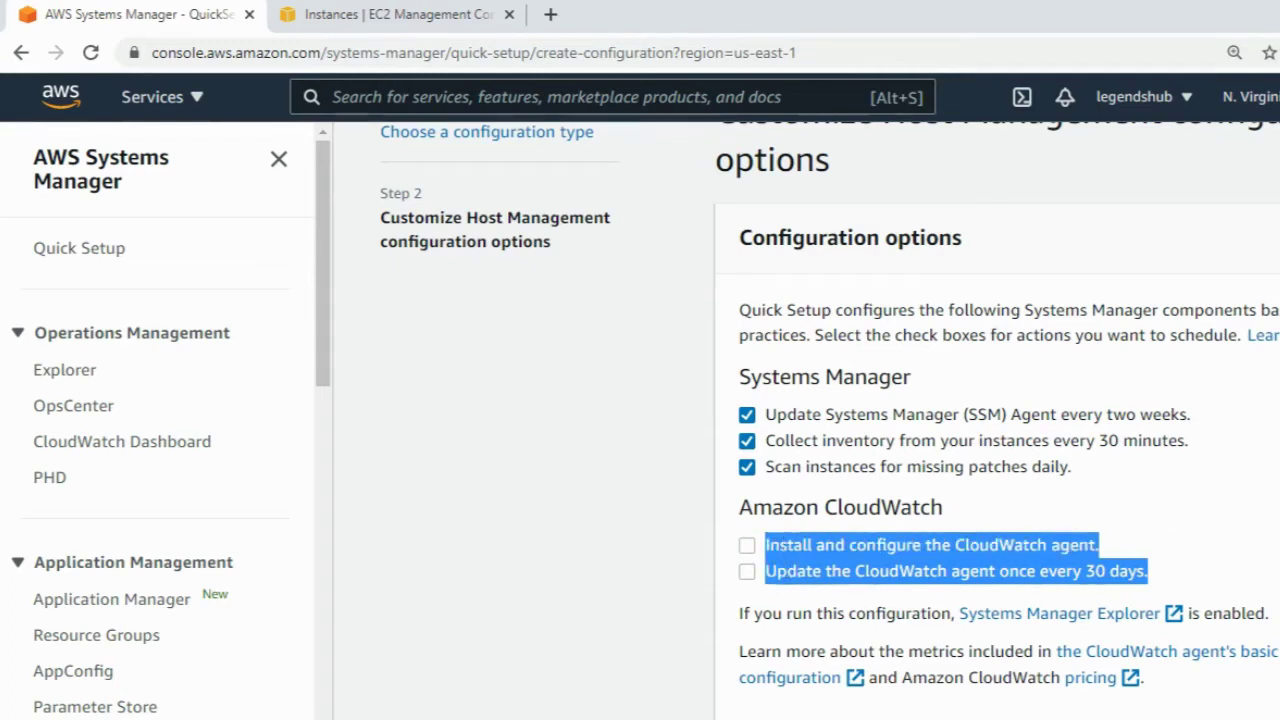
Set the configuration's targets to Choose Regions and check the console's current region against the Target Regions list
scroll(986, 380, down, 2)
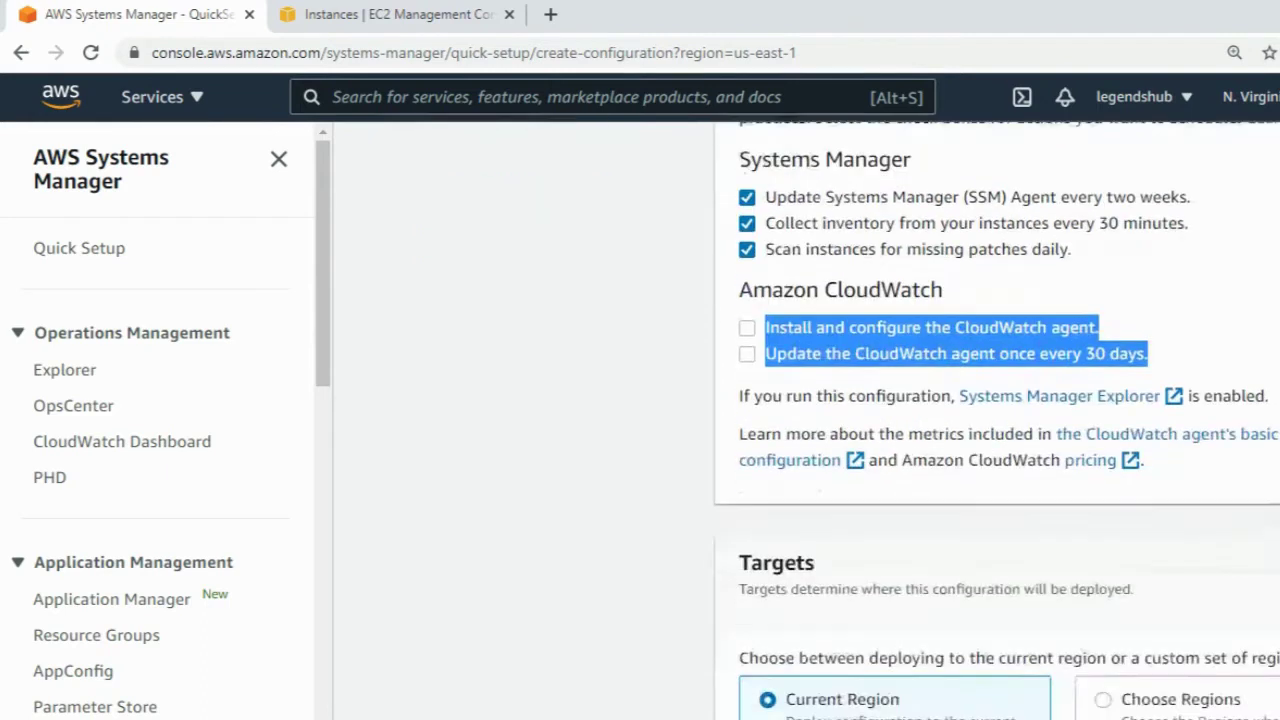
scroll(997, 443, down, 3)
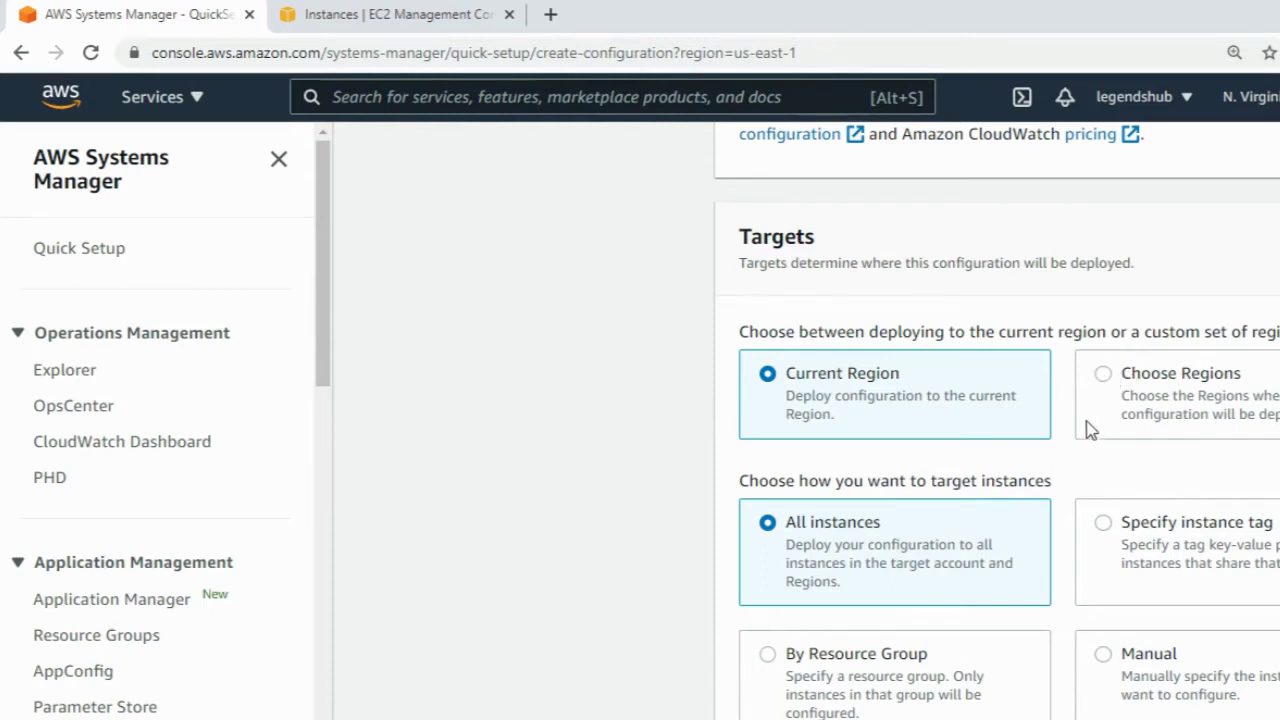
click(1106, 375)
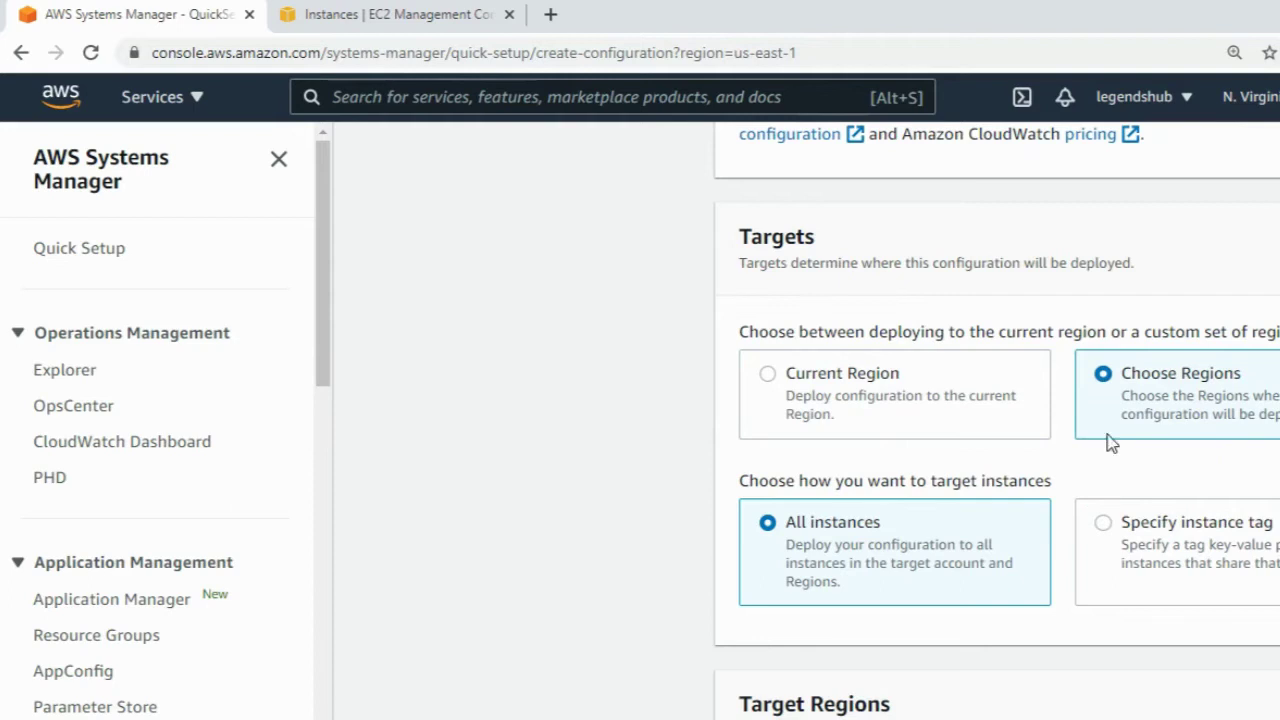
click(1252, 108)
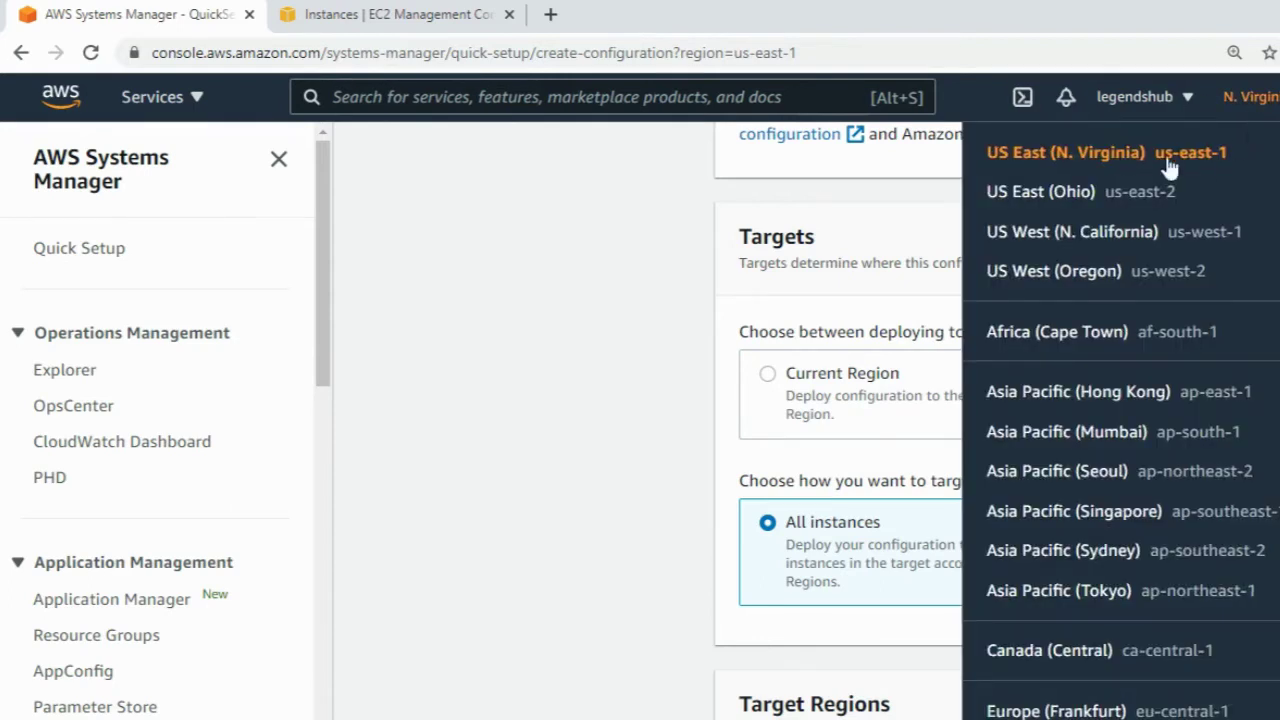
click(650, 307)
scroll(1018, 435, down, 1)
scroll(1018, 435, down, 1)
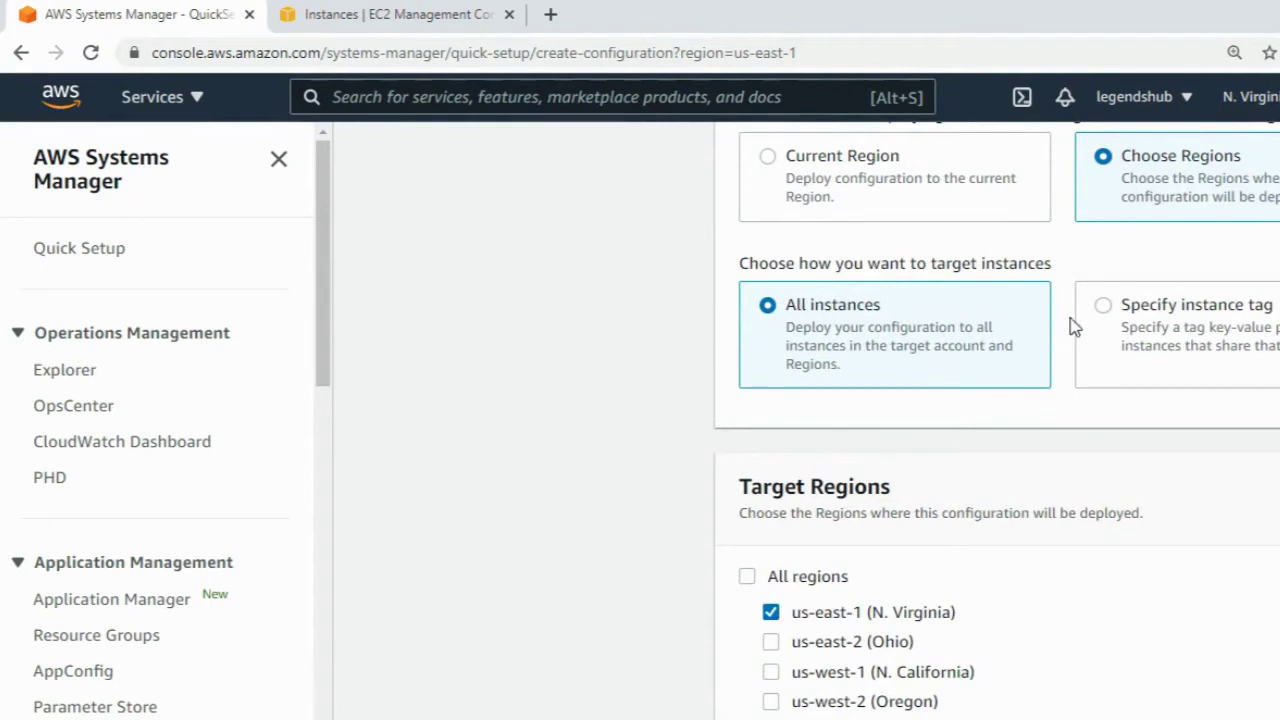
scroll(1157, 410, down, 1)
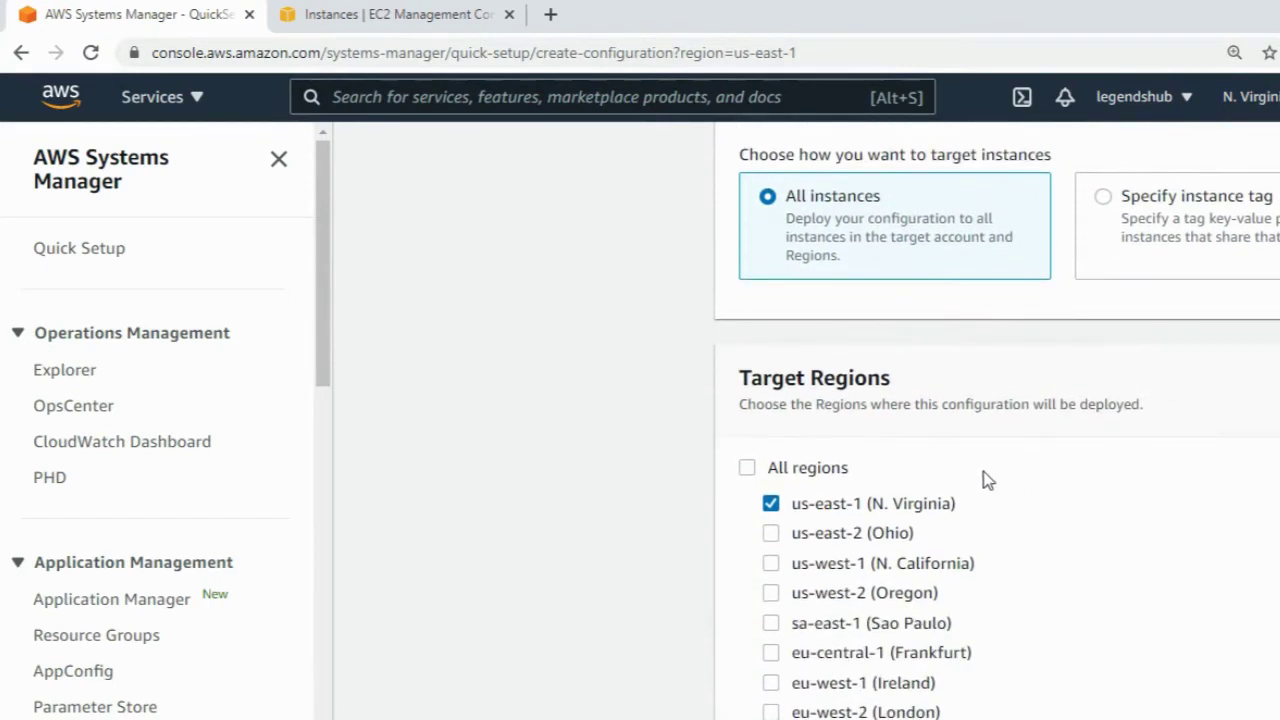
scroll(1060, 463, up, 1)
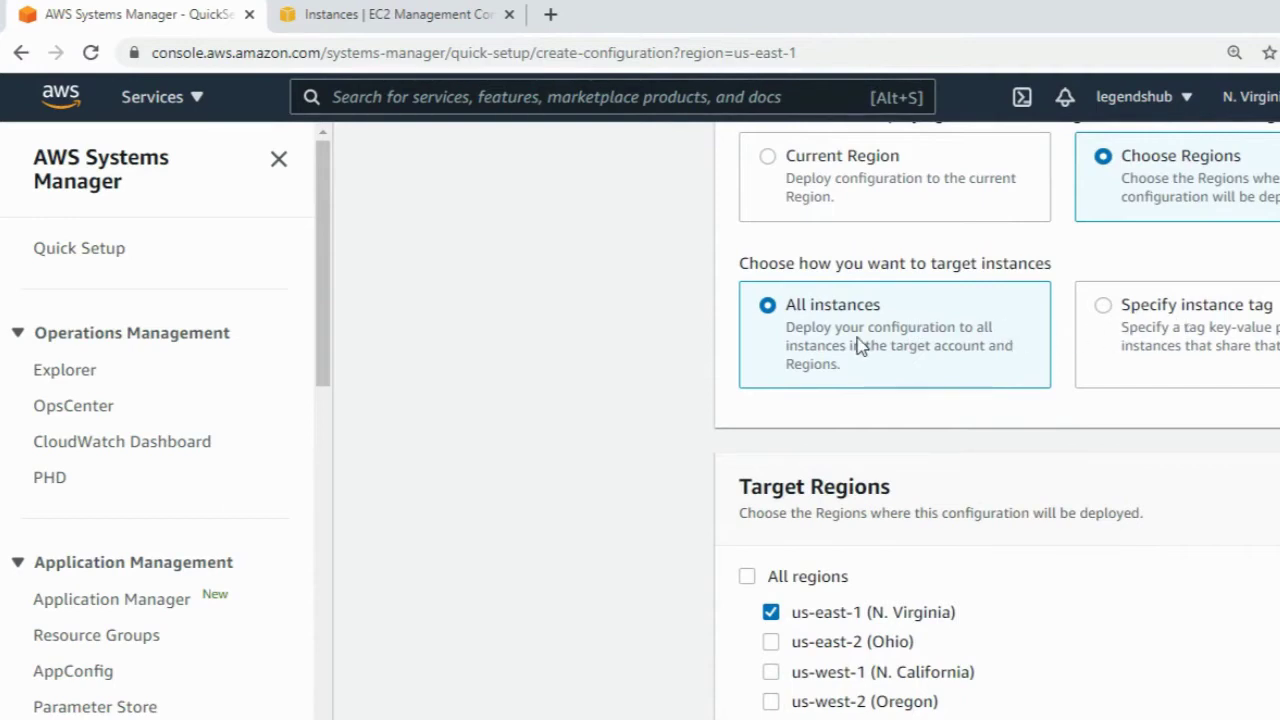
Look at targeting by instance tag, return the target to All instances and create the Host Management configuration
click(1104, 306)
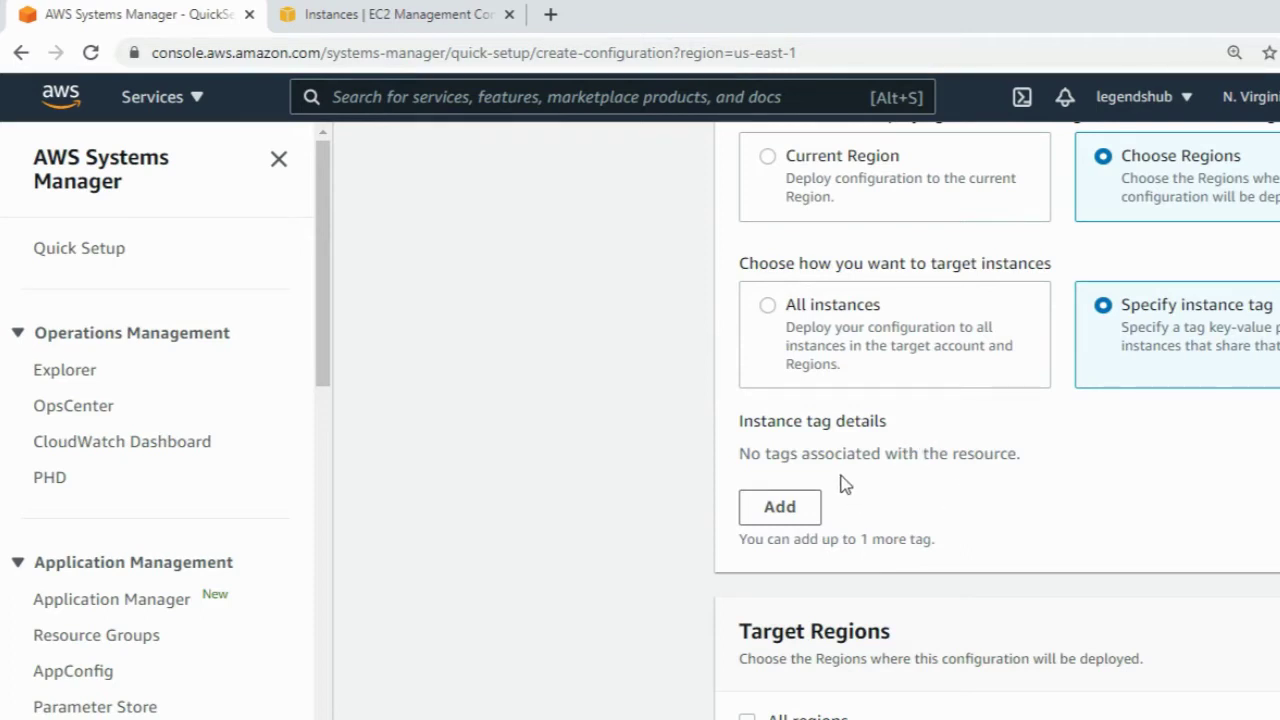
click(768, 308)
scroll(1060, 520, down, 8)
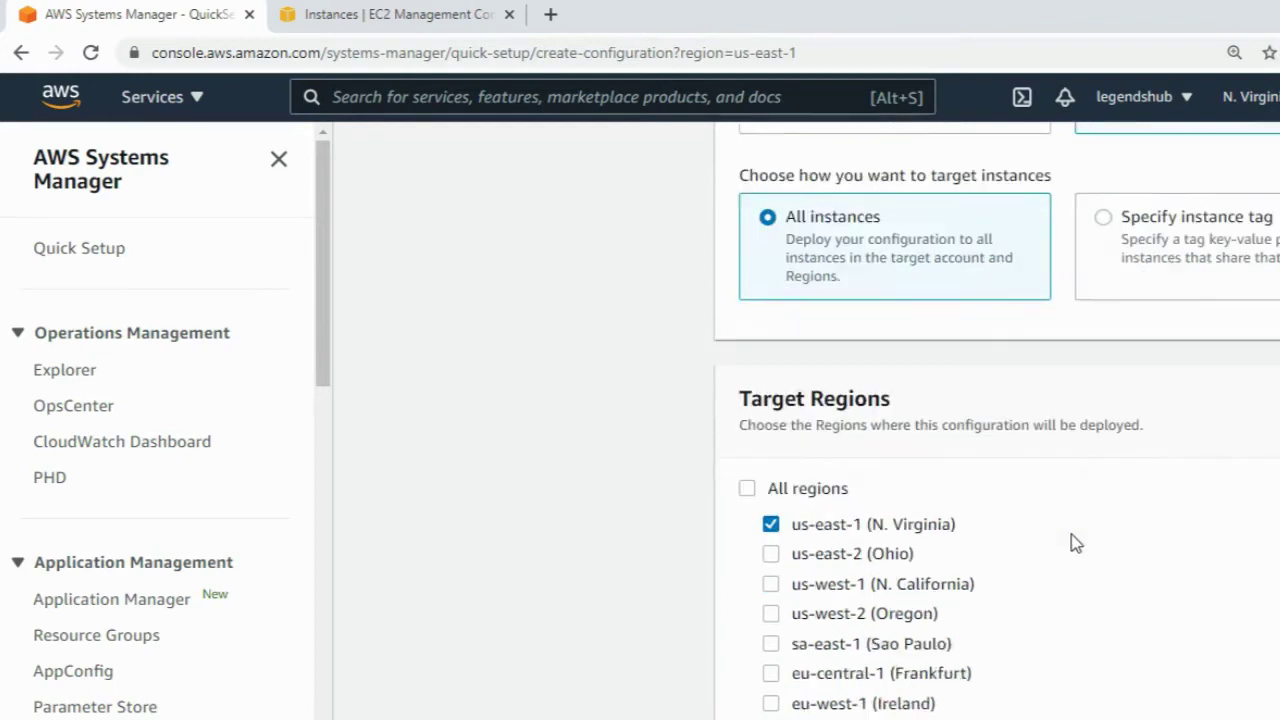
scroll(1072, 551, down, 1)
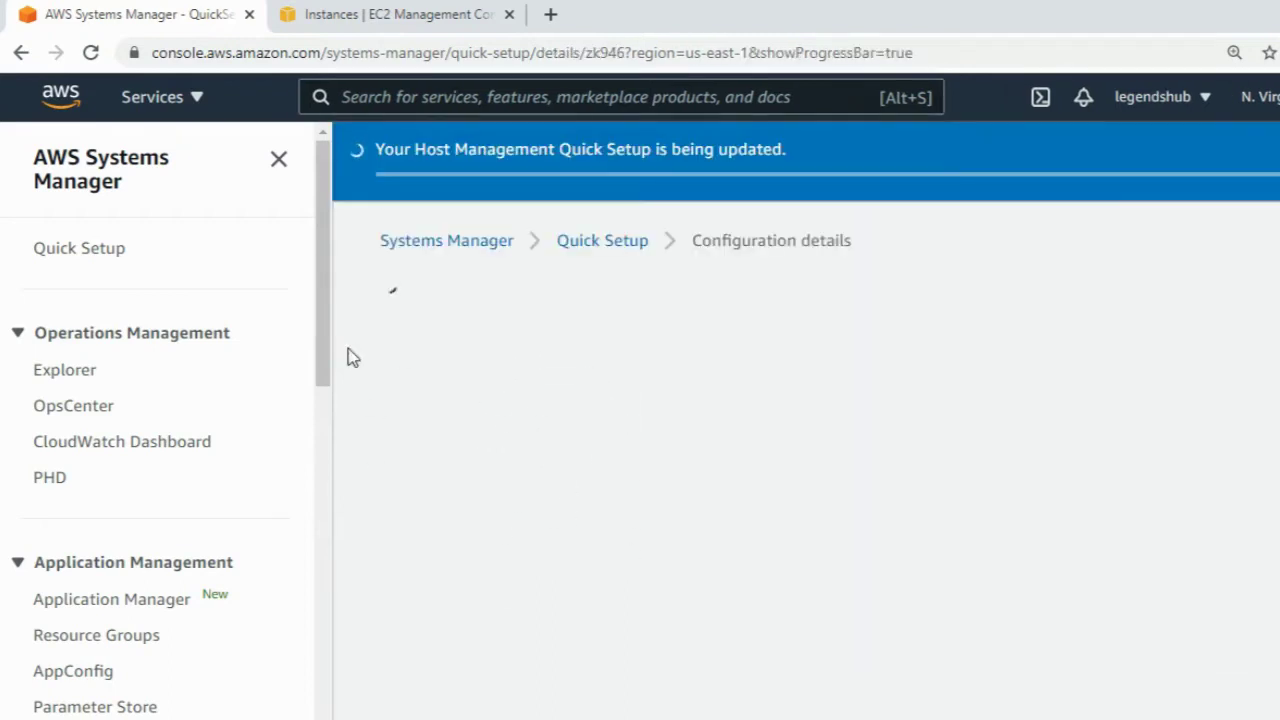
Switch to the EC2 Instances page and inspect the instance summary, including the IAM role, of the last listed running instance
click(358, 14)
drag(627, 390, 352, 383)
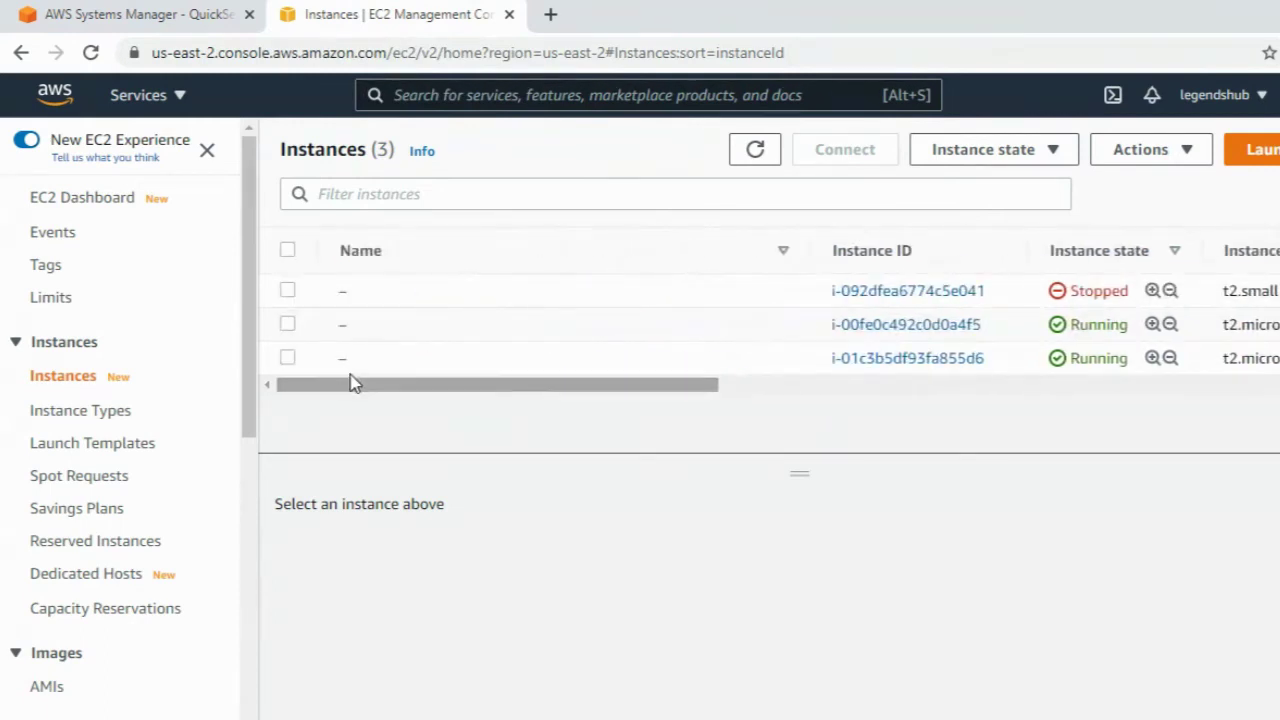
click(287, 360)
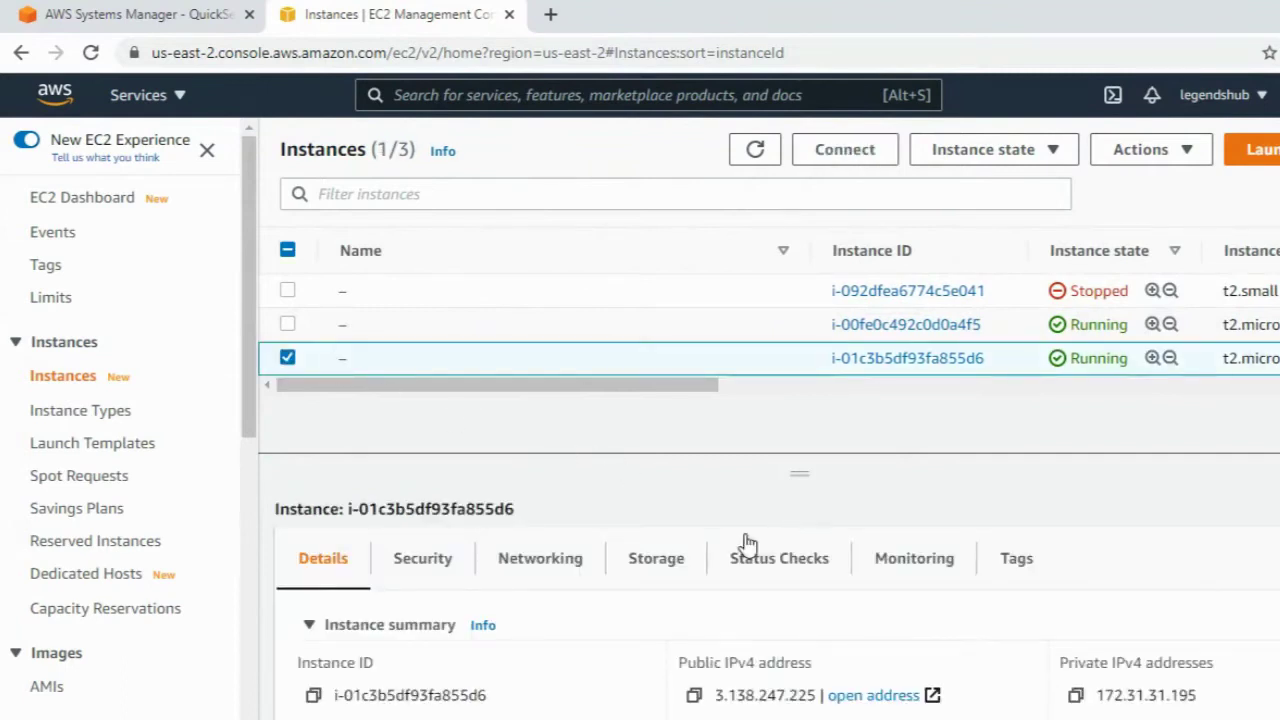
scroll(700, 557, down, 3)
scroll(603, 645, up, 2)
scroll(608, 650, down, 3)
scroll(609, 653, down, 2)
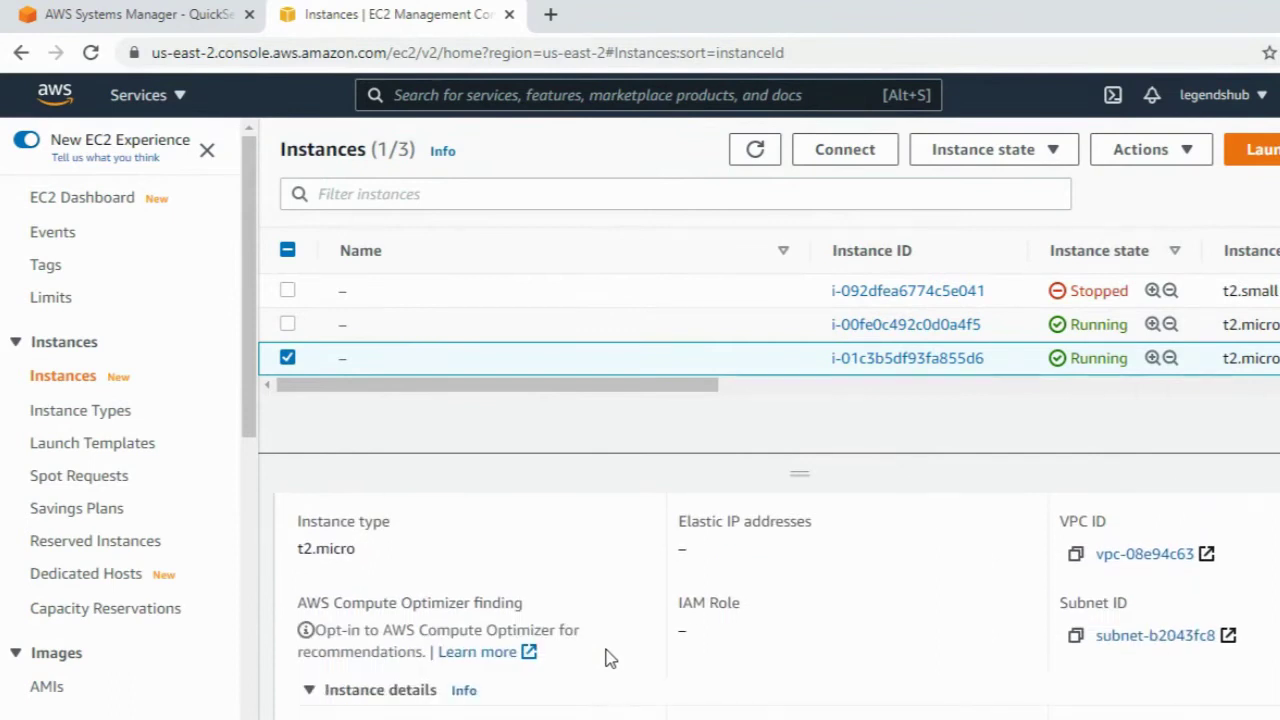
scroll(606, 653, up, 2)
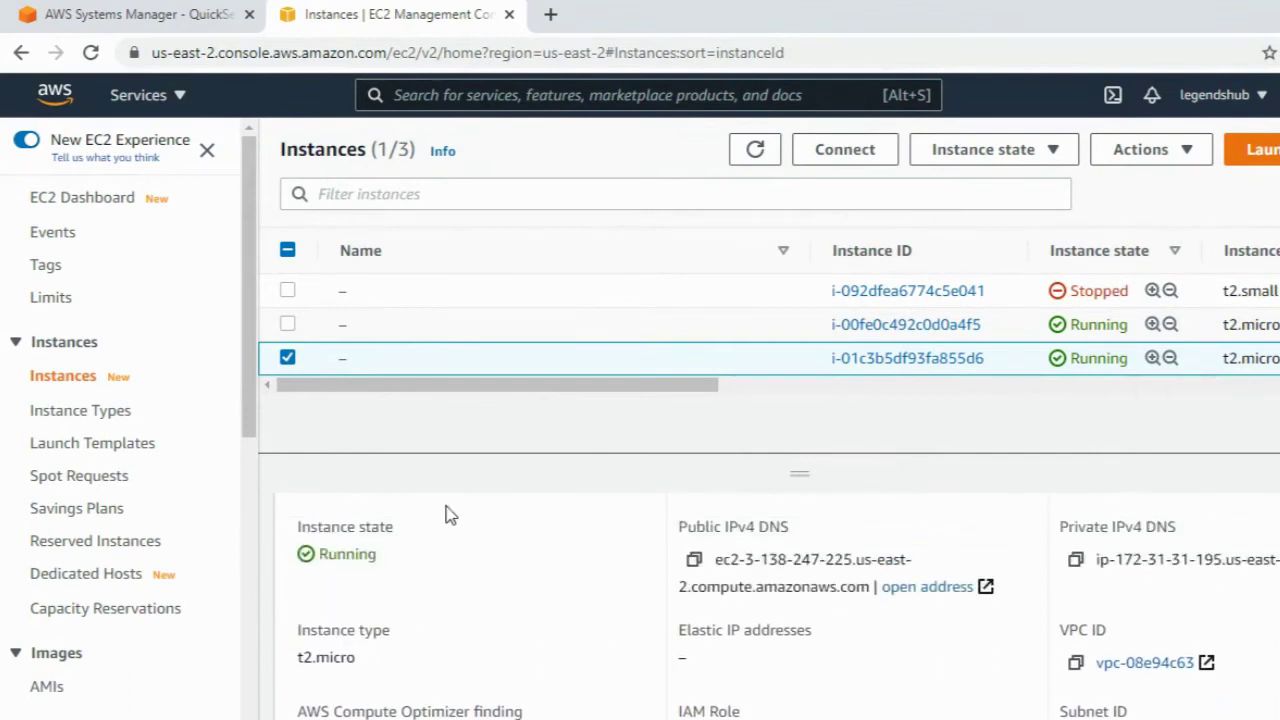
click(289, 359)
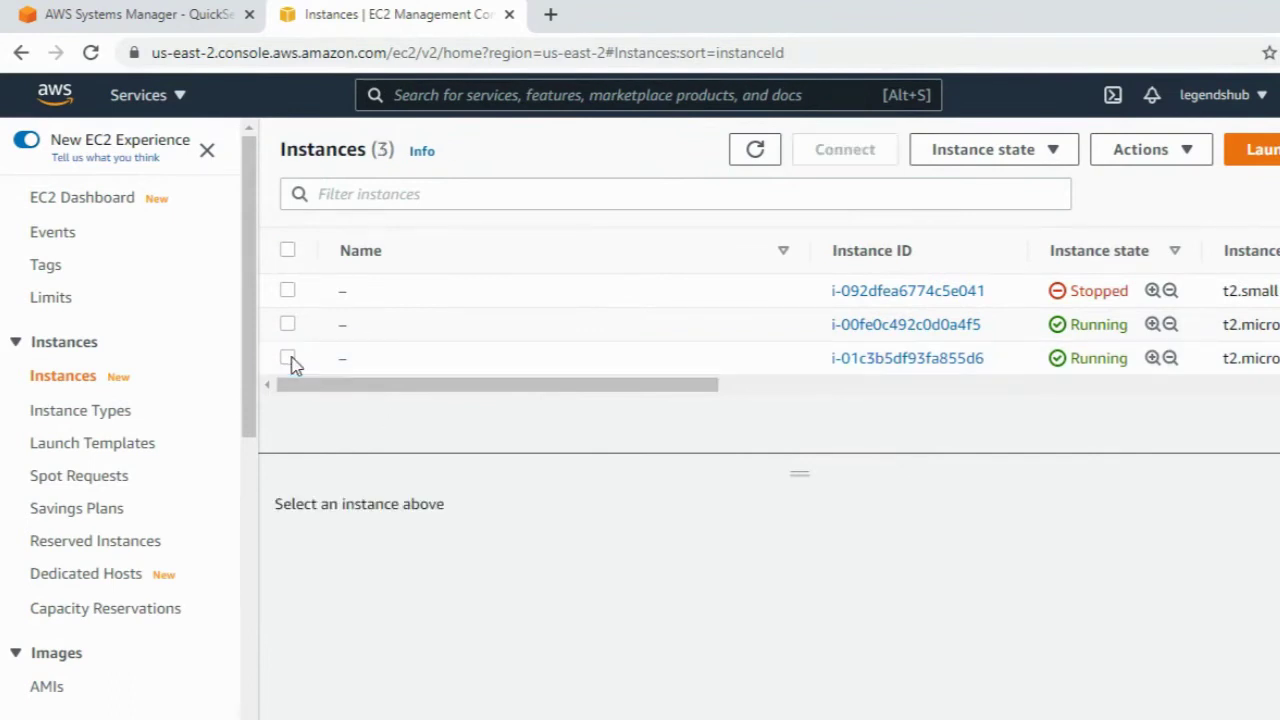
View the details of the second listed instance and clear its selection
click(288, 325)
drag(322, 391, 322, 420)
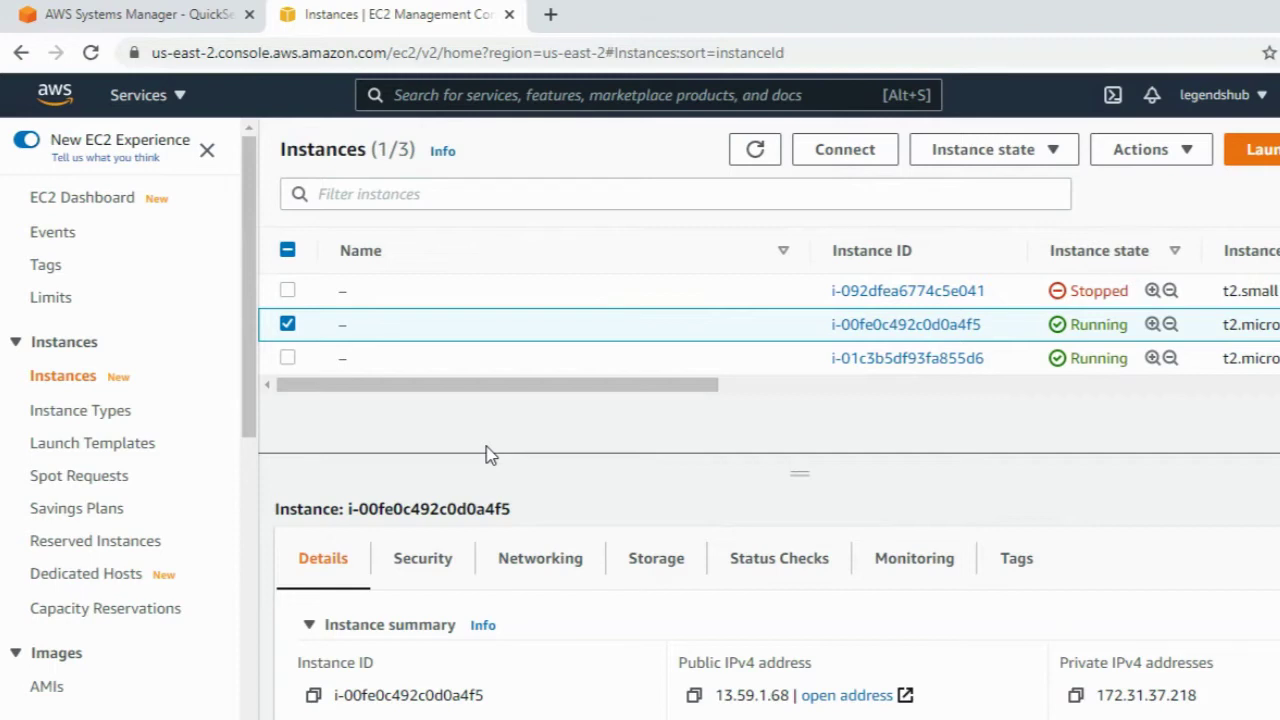
click(288, 325)
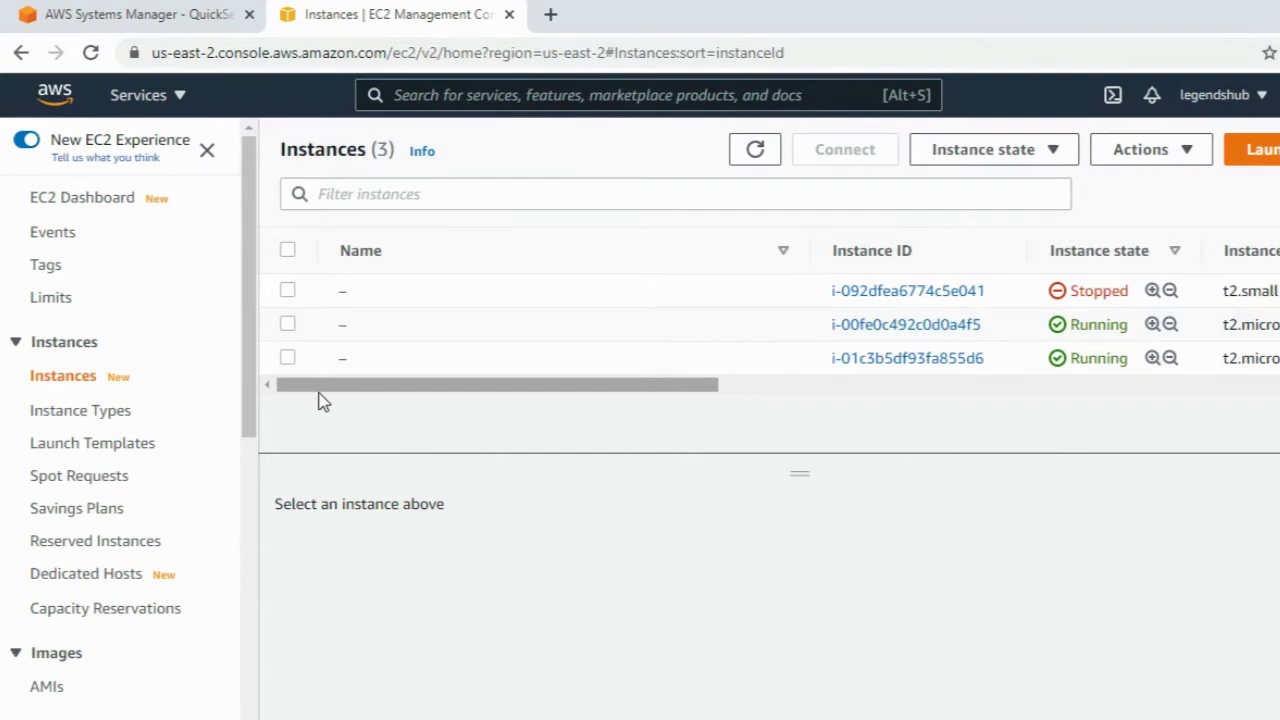
Start launching a new EC2 instance from the Amazon Linux 2 AMI with the t2.micro type and proceed to its configuration details
click(1252, 149)
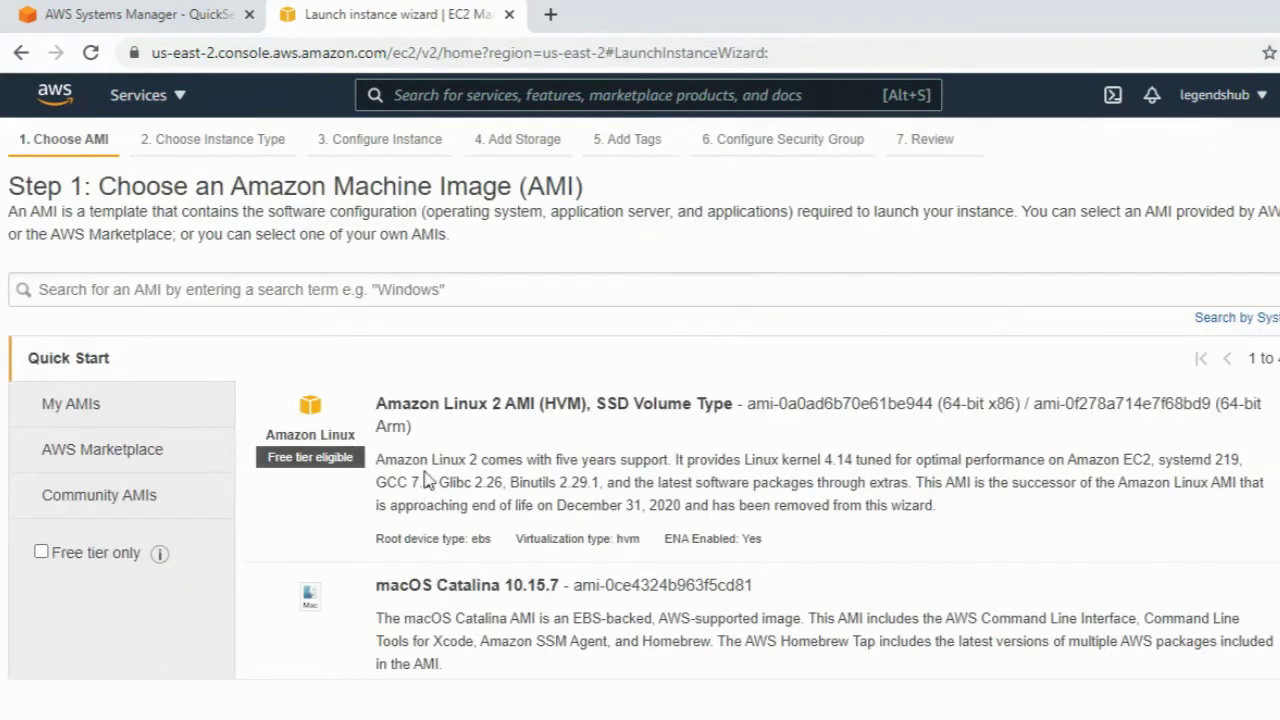
click(1279, 411)
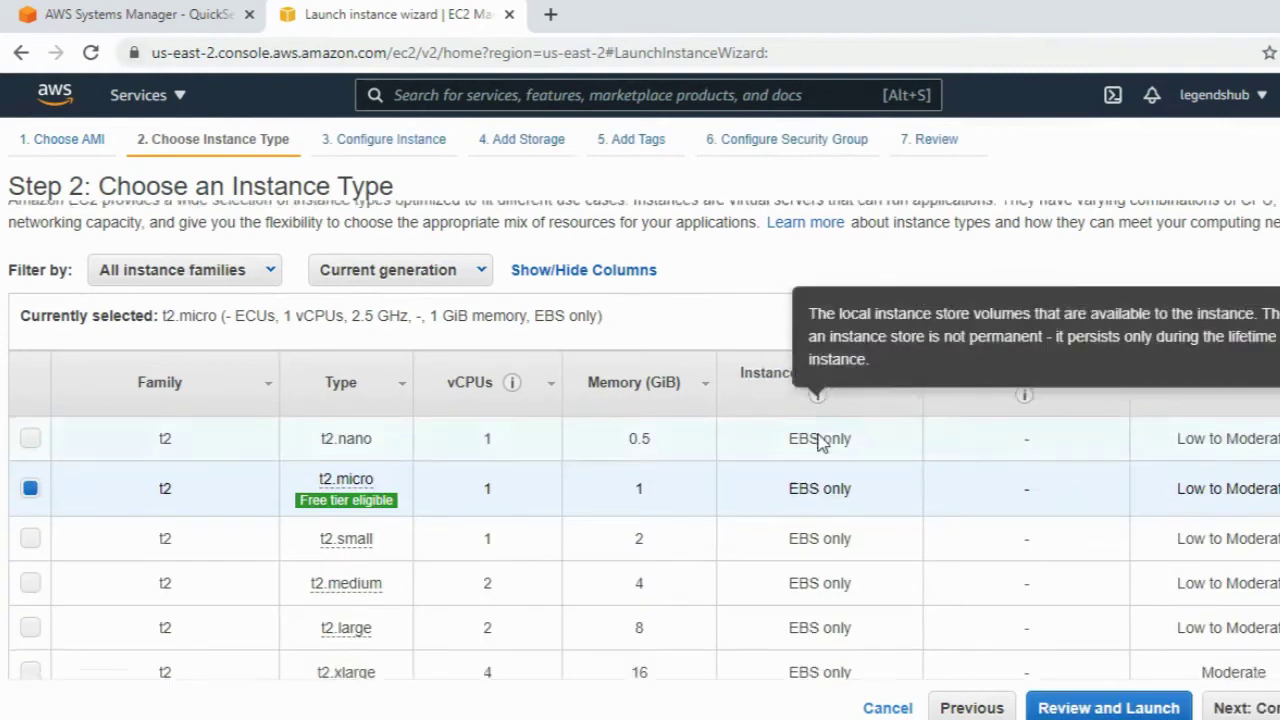
scroll(823, 437, down, 2)
click(1243, 708)
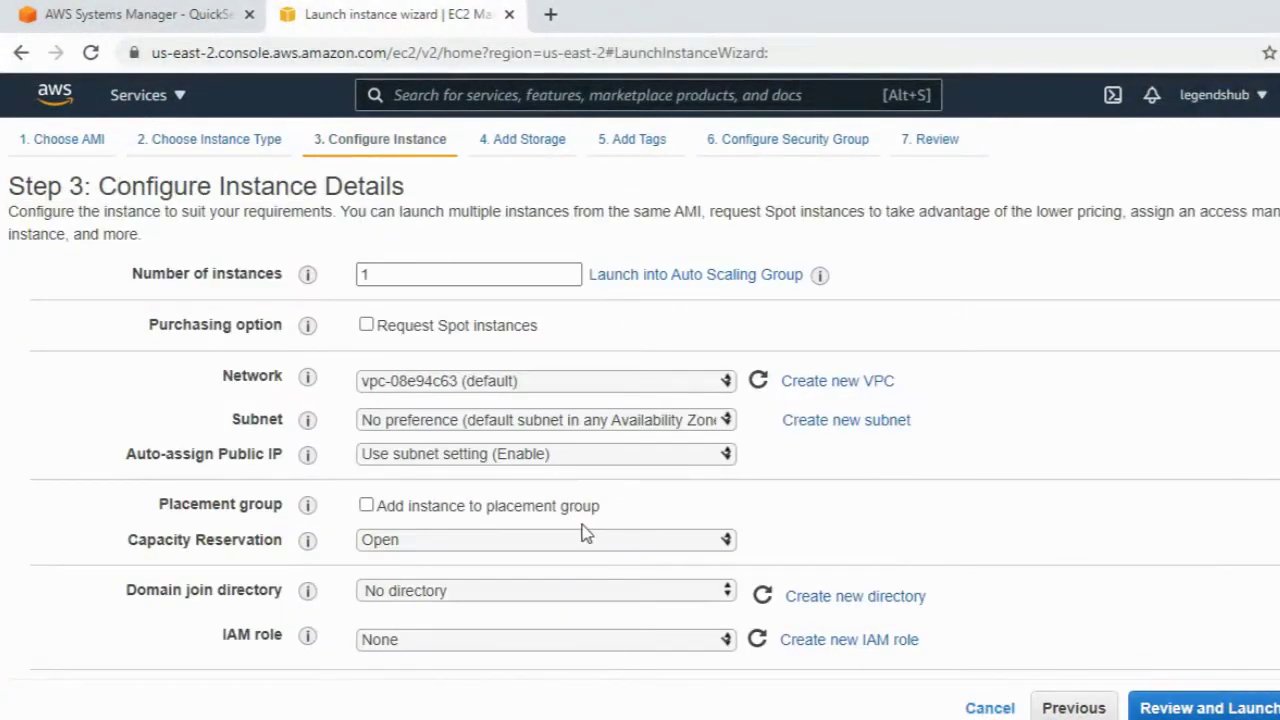
Set Auto-assign Public IP to Enable and check the remaining instance details down to the user data
click(510, 460)
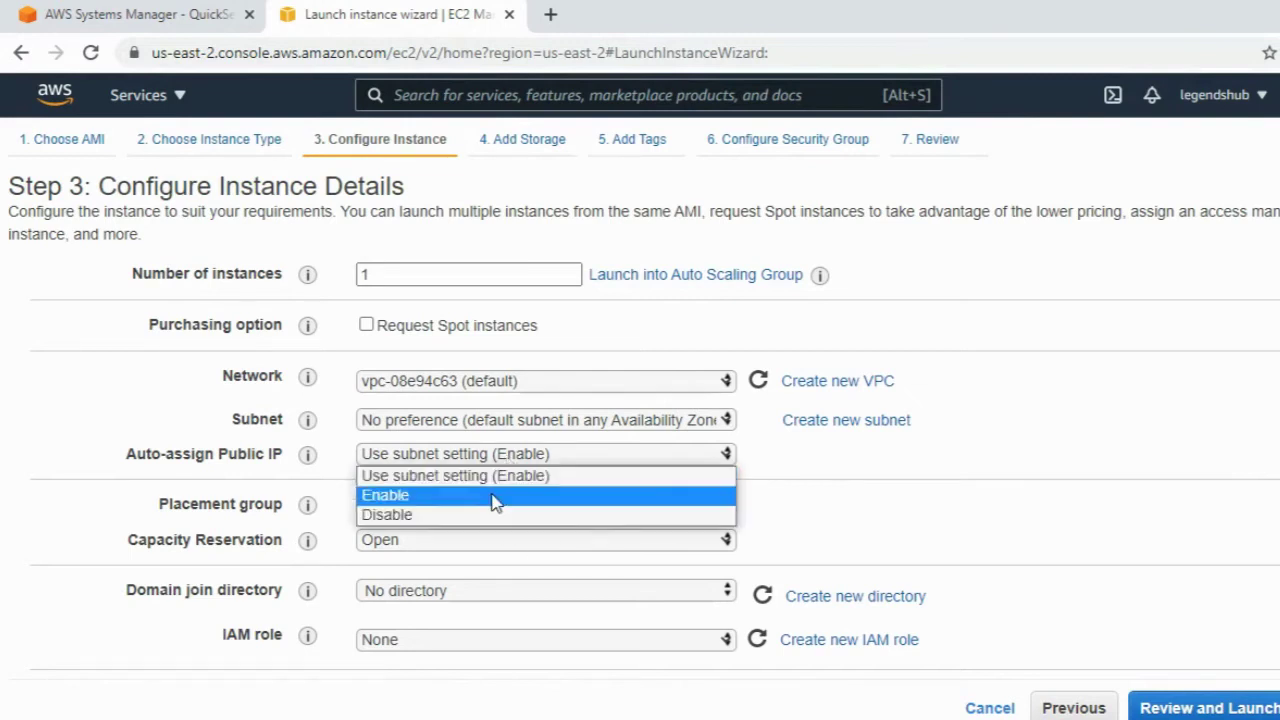
click(490, 496)
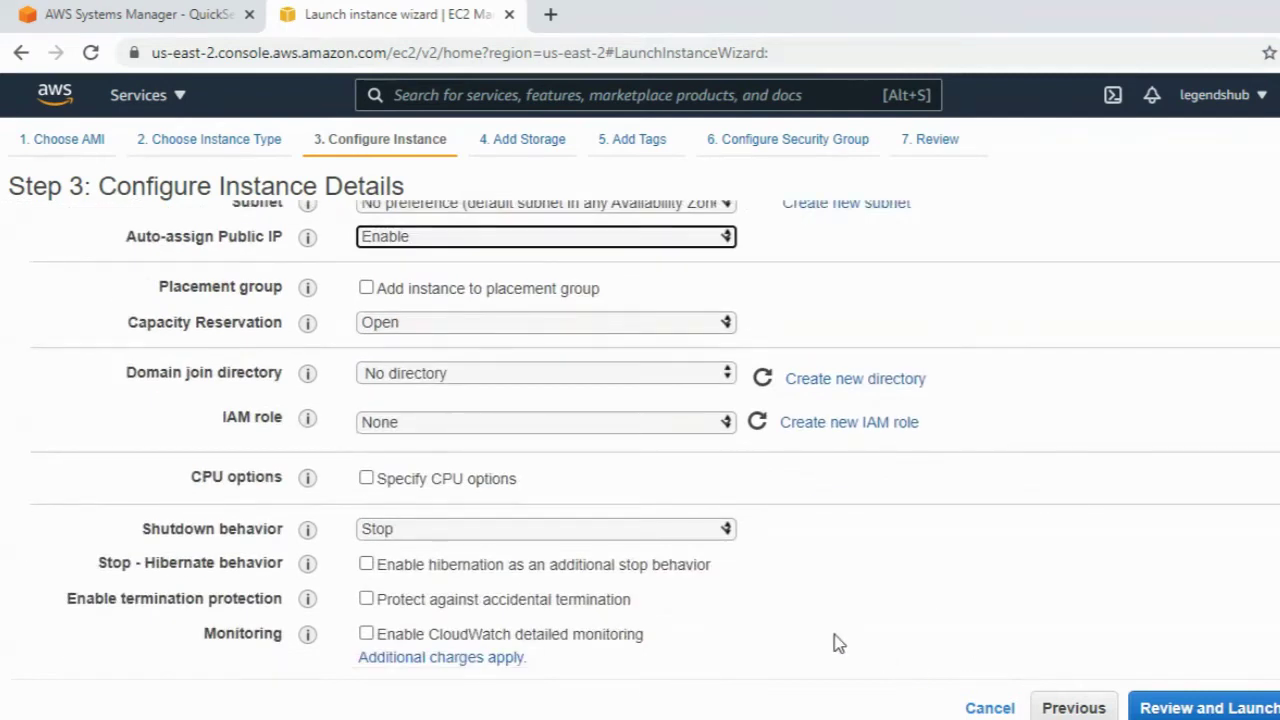
scroll(838, 643, down, 2)
scroll(822, 640, down, 1)
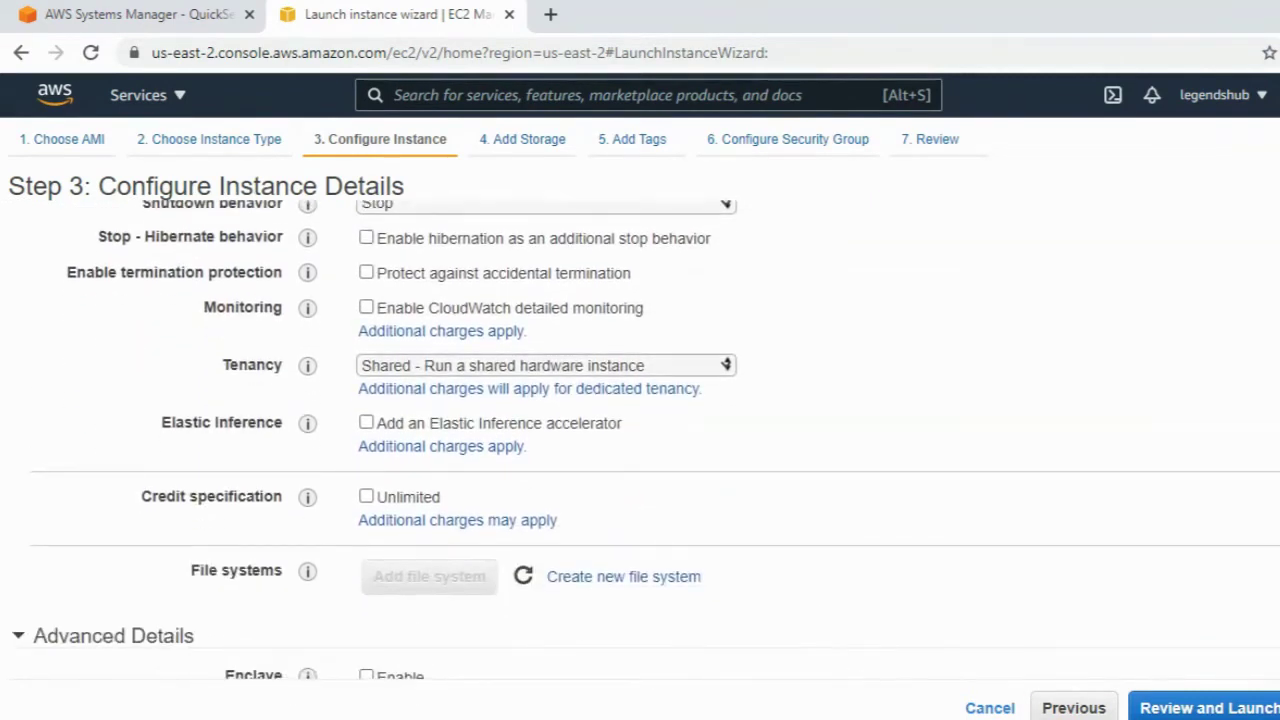
scroll(760, 561, down, 3)
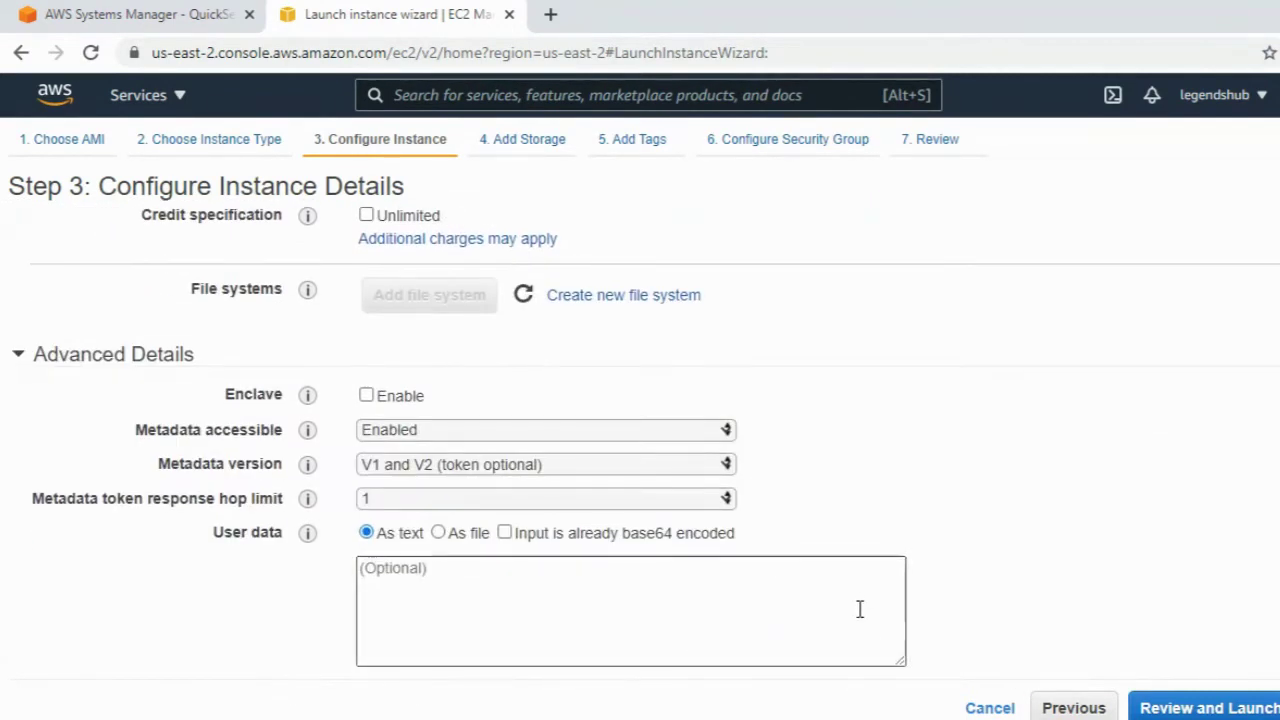
Review the instance configuration and launch it with the existing rabbitmq key pair, acknowledging access to the private key file
click(1206, 708)
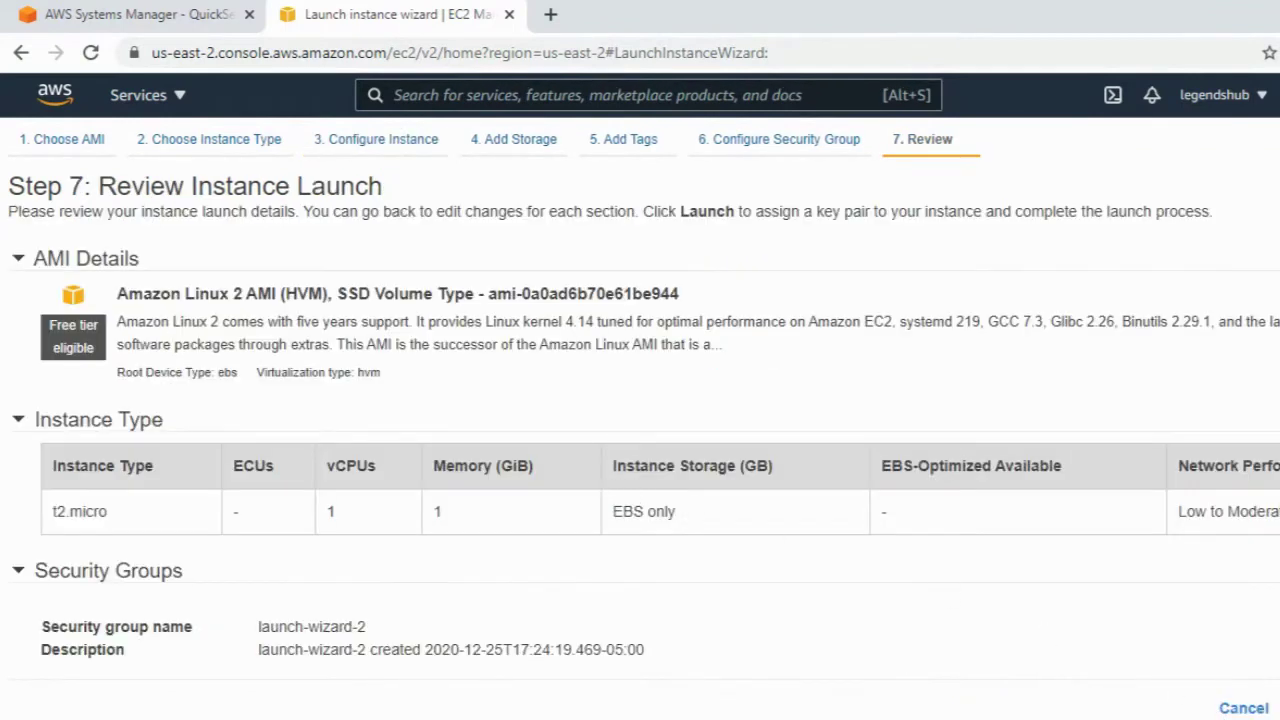
click(1279, 708)
click(421, 543)
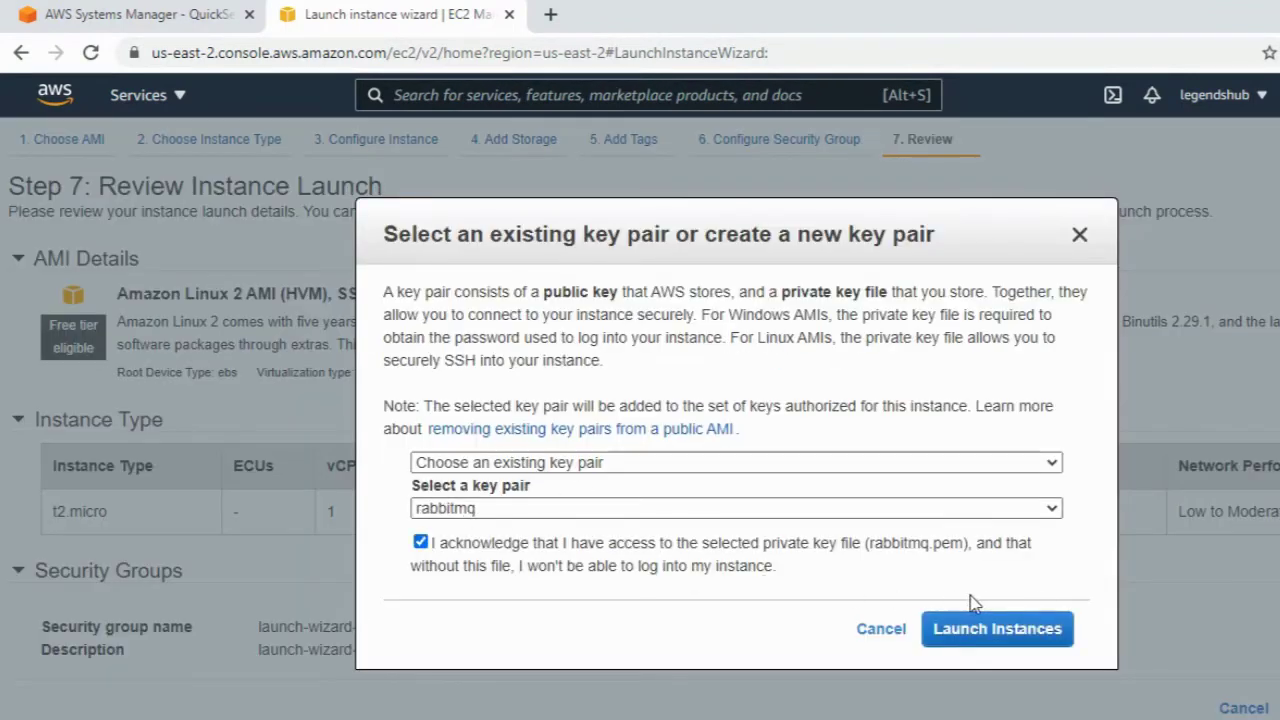
click(1000, 630)
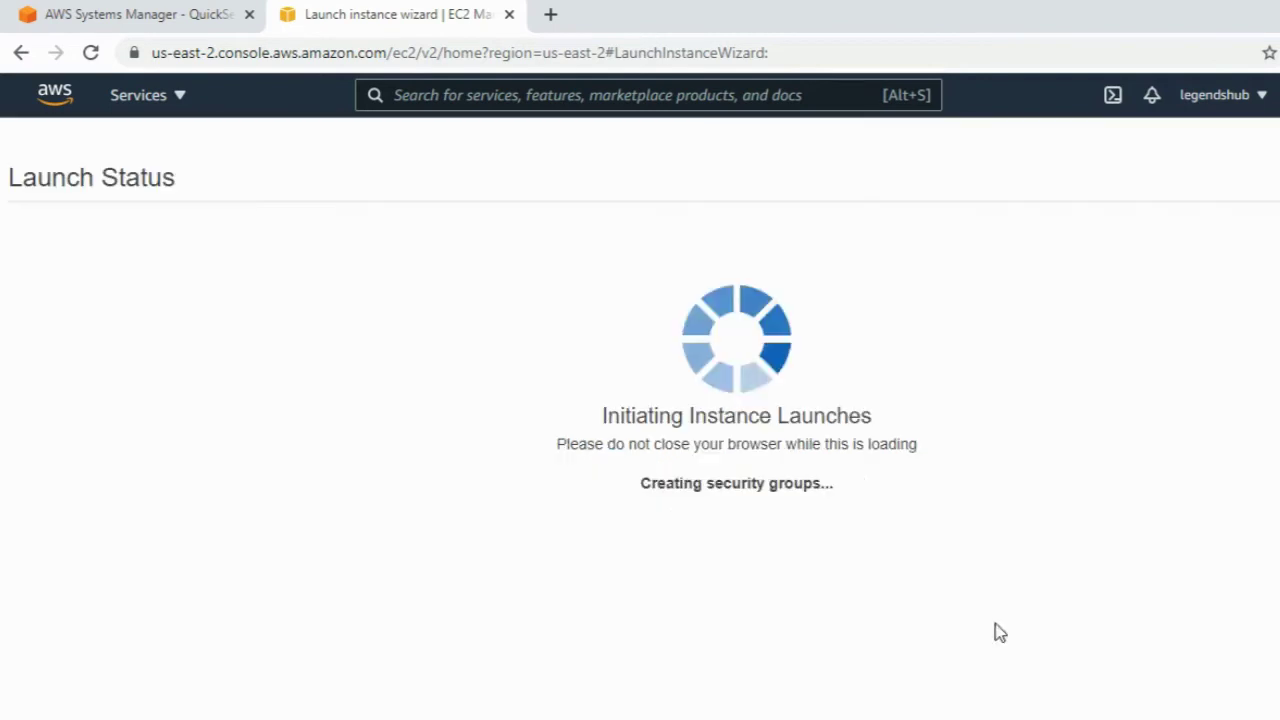
Switch to Systems Manager and check the Host Management status in the Quick Setup configurations list, also viewing the EC2 launch status
click(181, 25)
scroll(770, 442, down, 4)
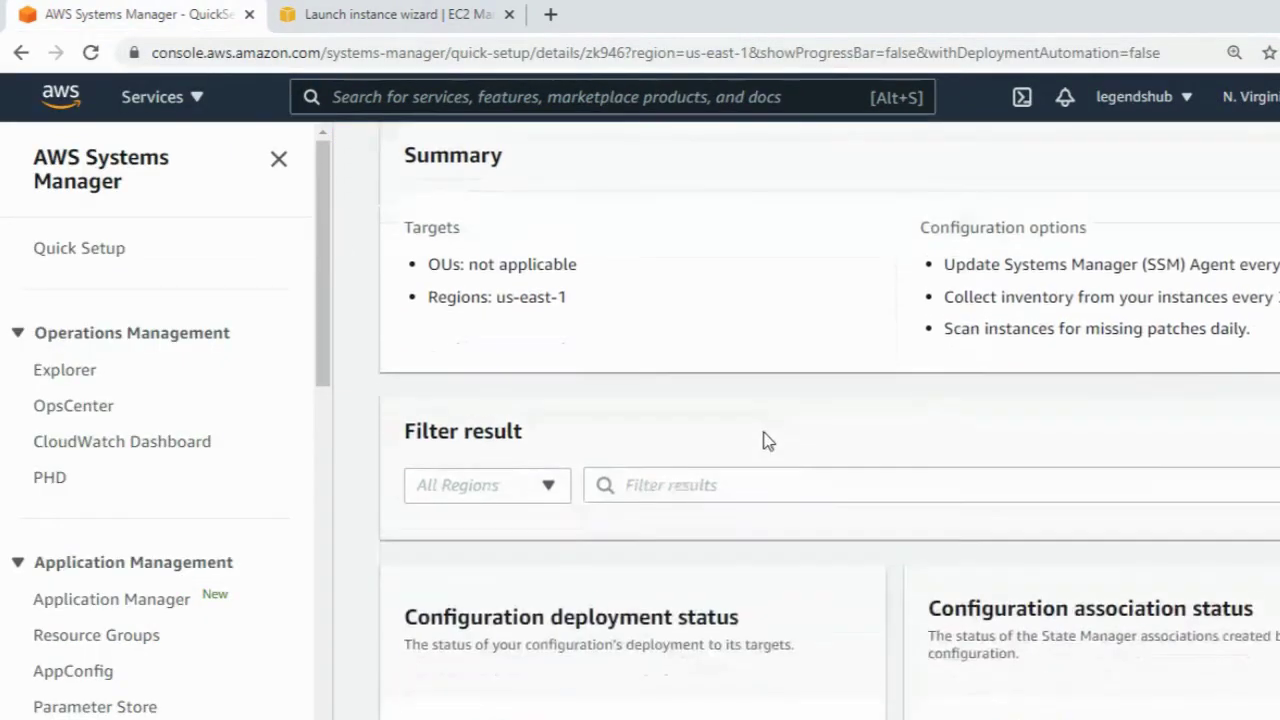
scroll(749, 449, up, 1)
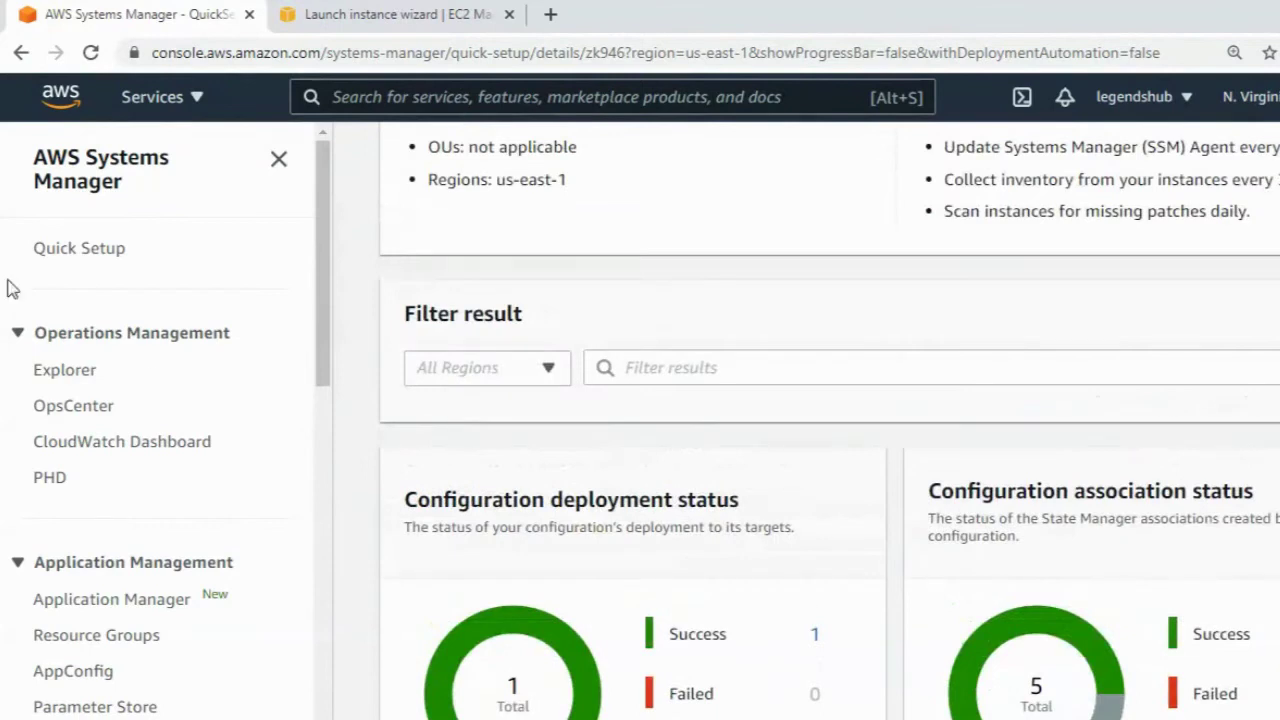
click(52, 251)
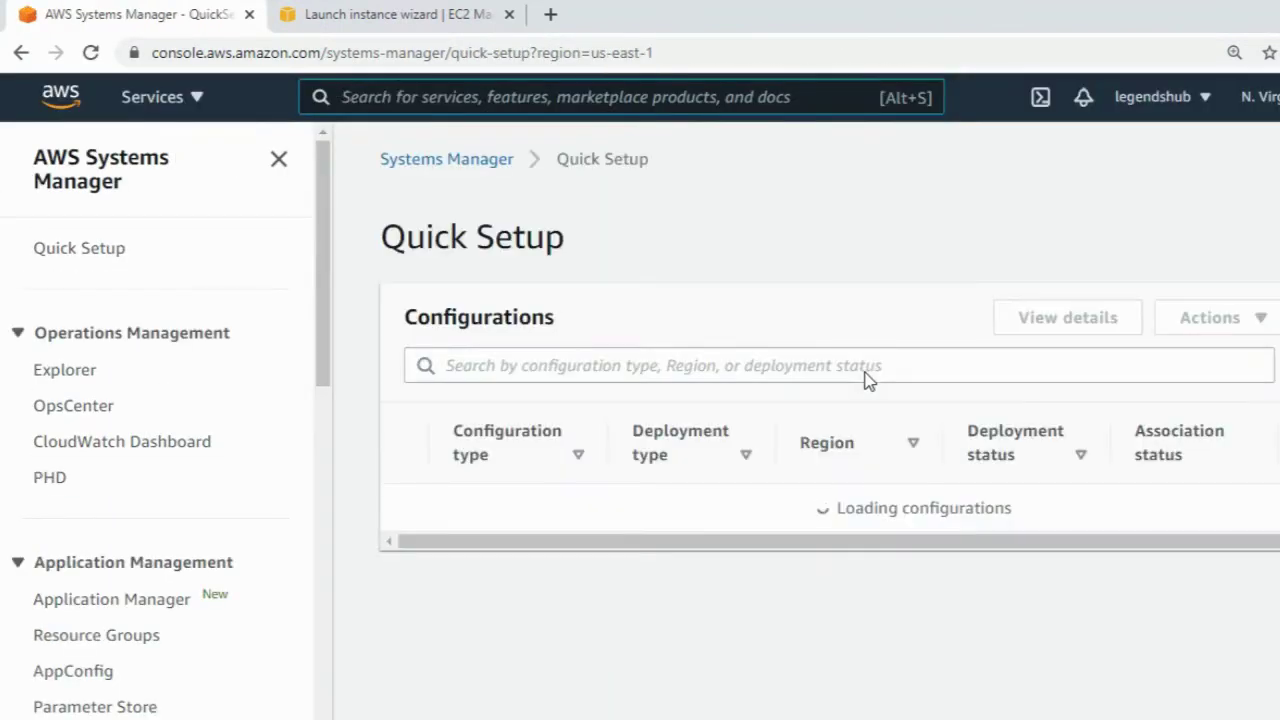
click(345, 14)
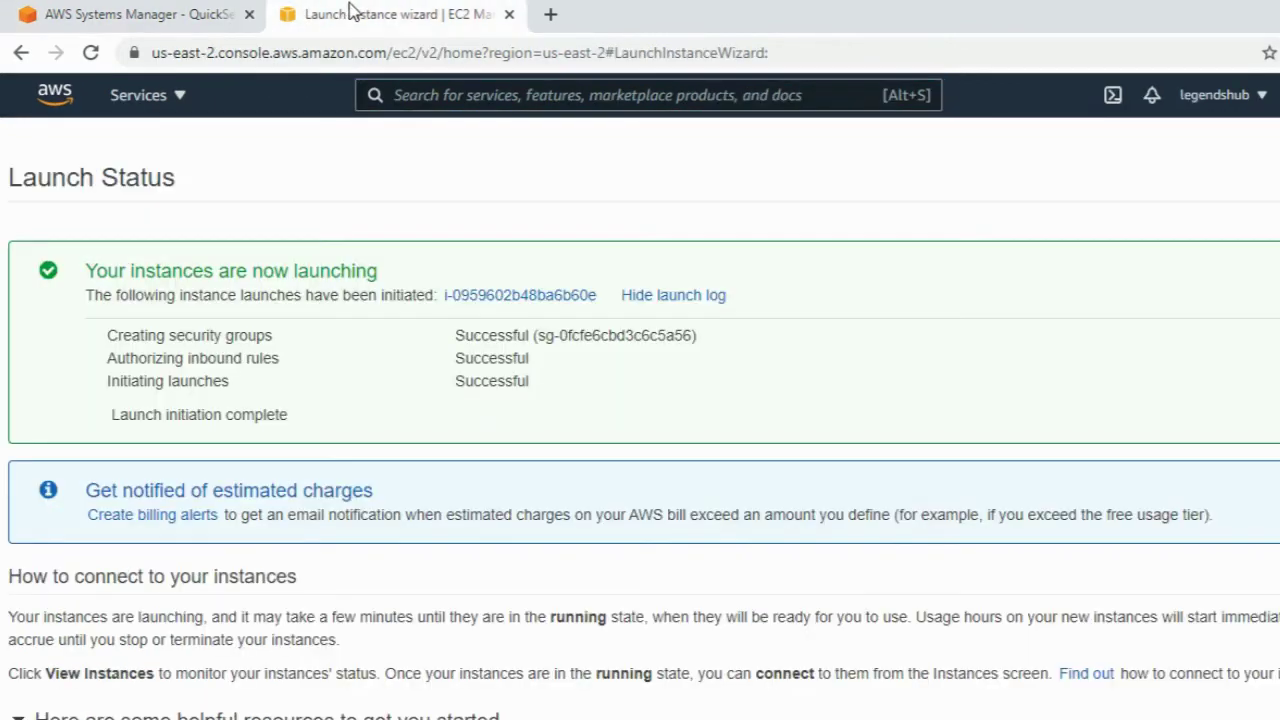
click(183, 12)
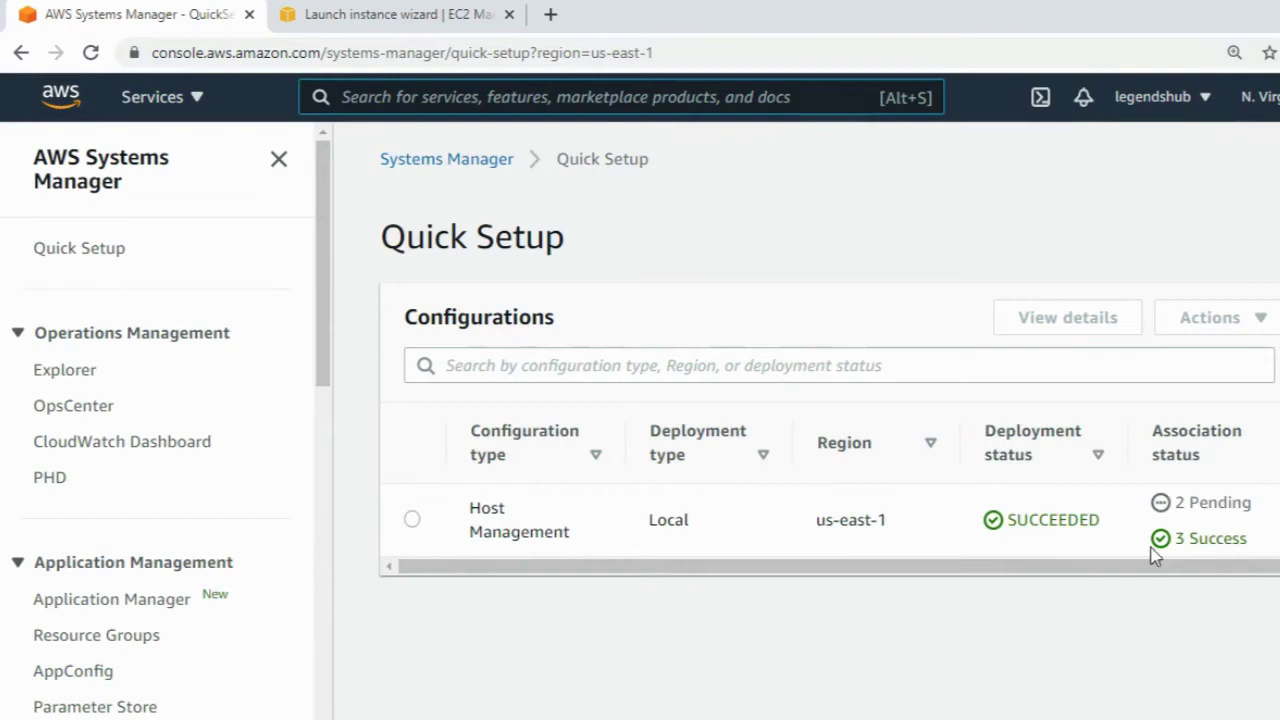
scroll(1263, 570, right, 2)
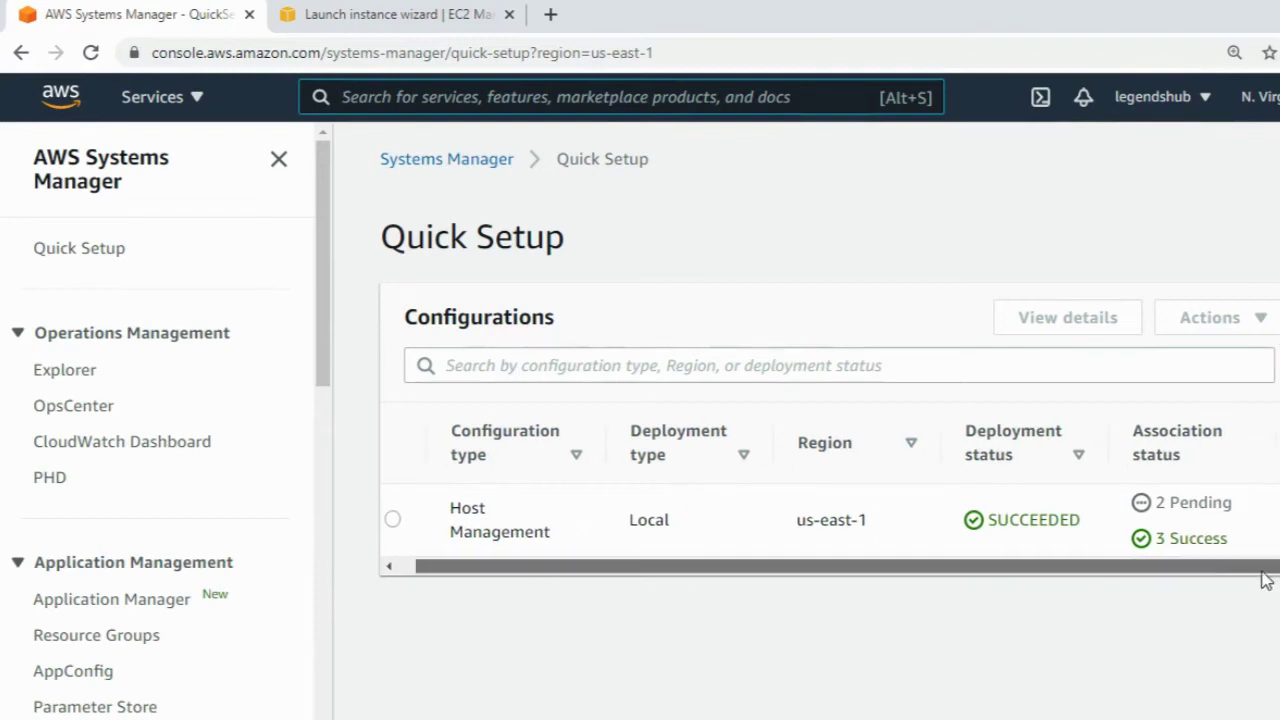
Switch the console region to us-east-2 and open the details of the Host Management configuration in Quick Setup
click(1260, 96)
click(1118, 191)
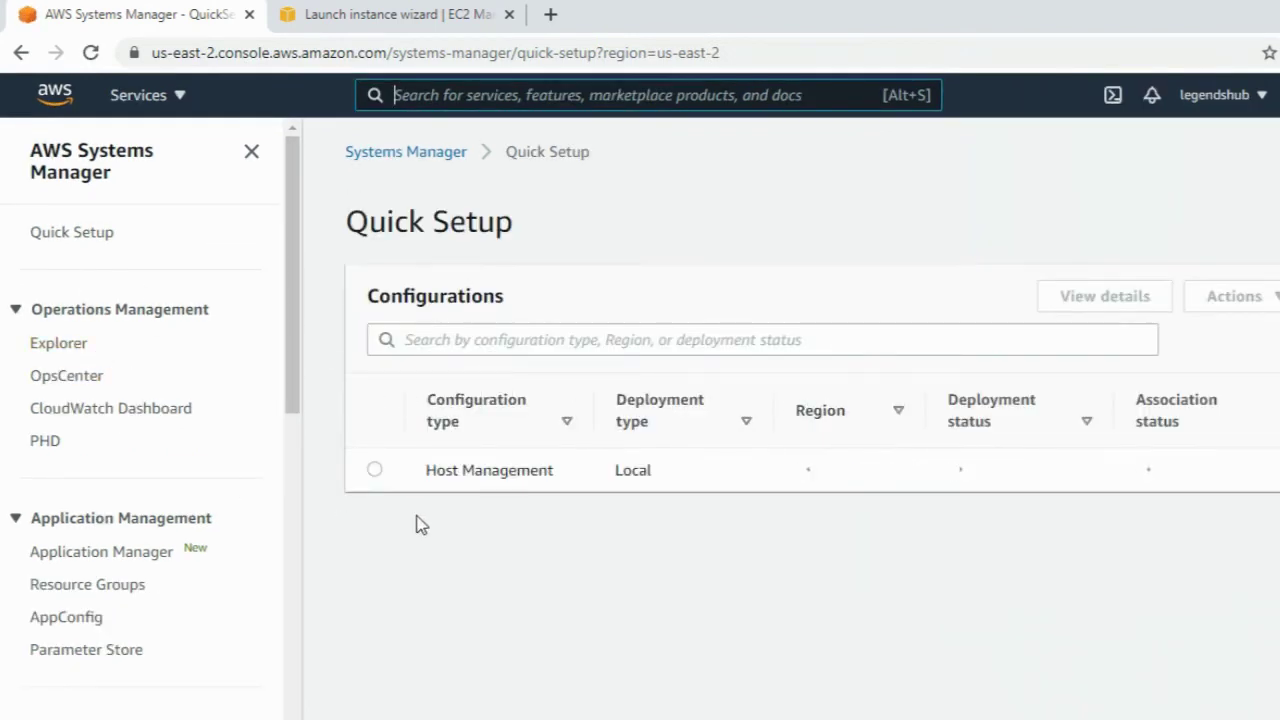
click(401, 478)
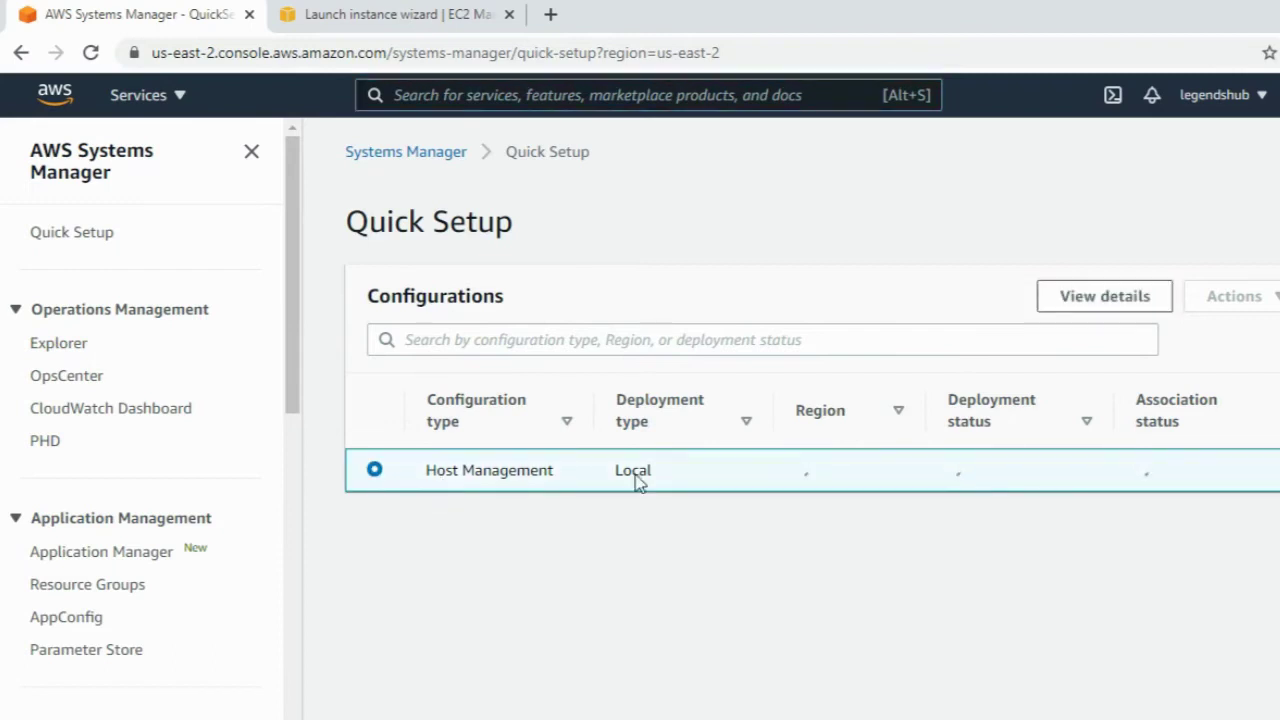
click(1128, 306)
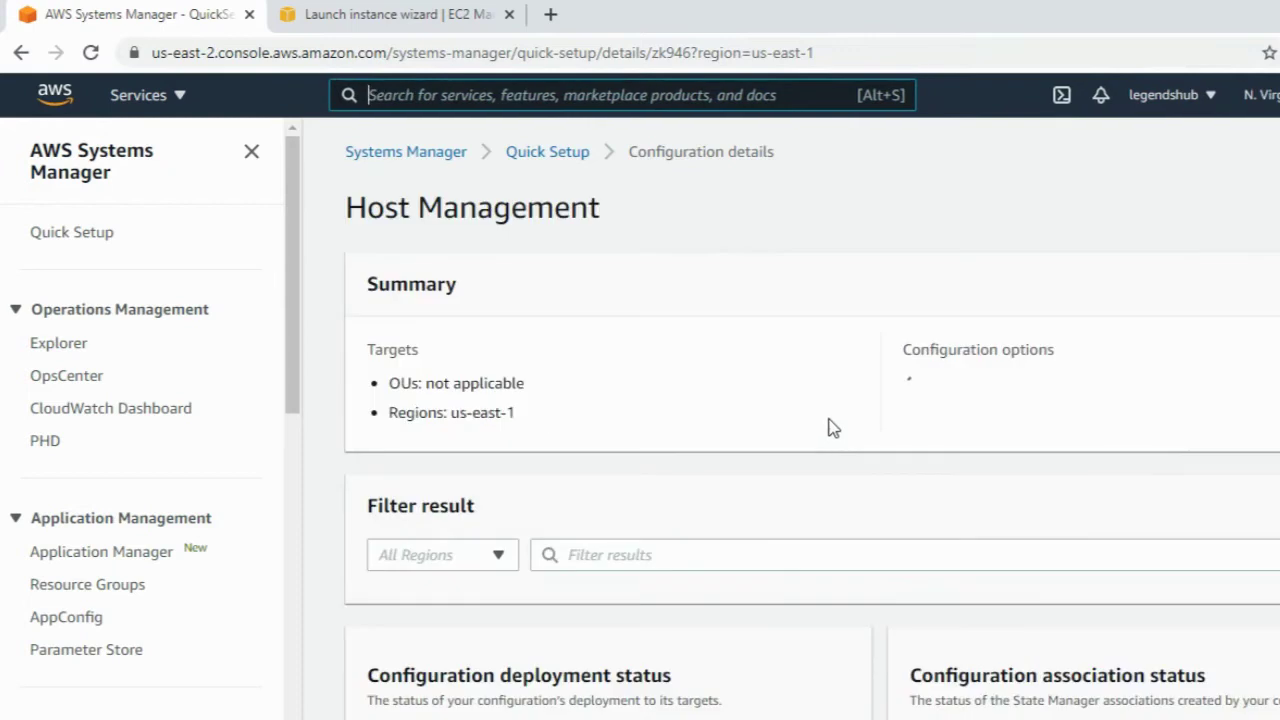
Examine the configuration deployment and association status, and select the us-east-1 deployment under Configuration details
scroll(829, 426, down, 5)
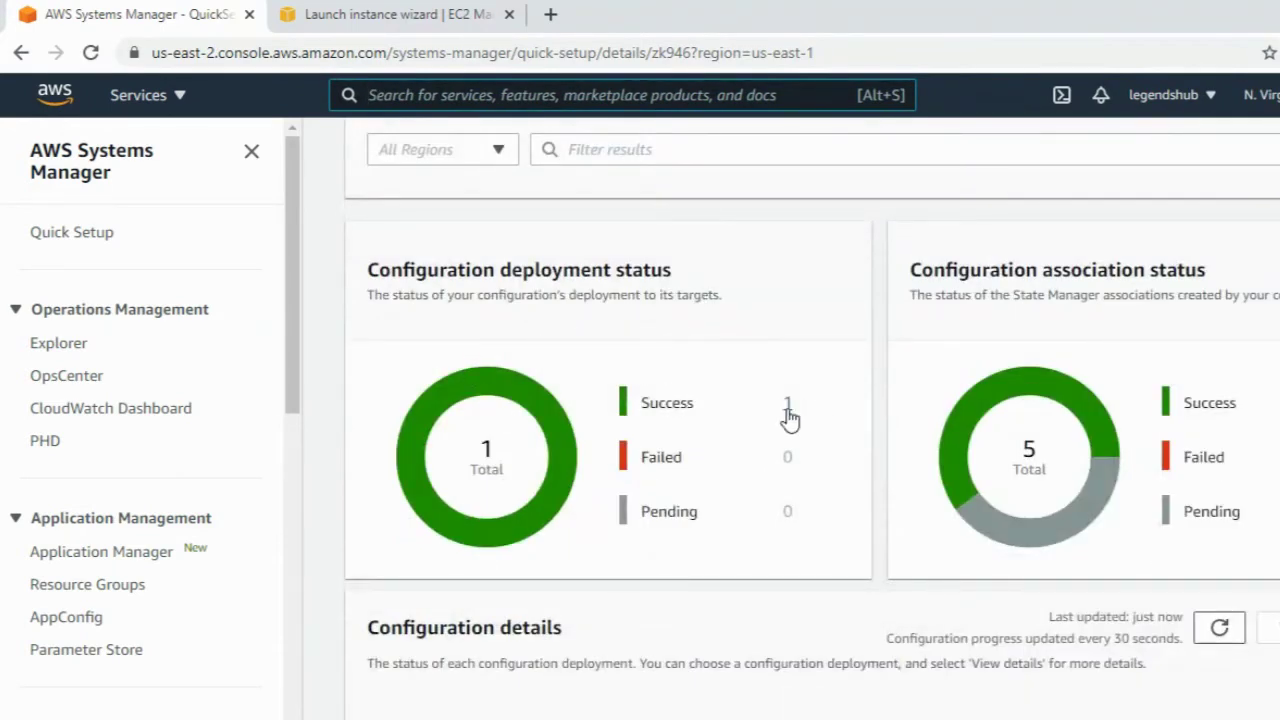
key(alt+s)
scroll(889, 511, down, 1)
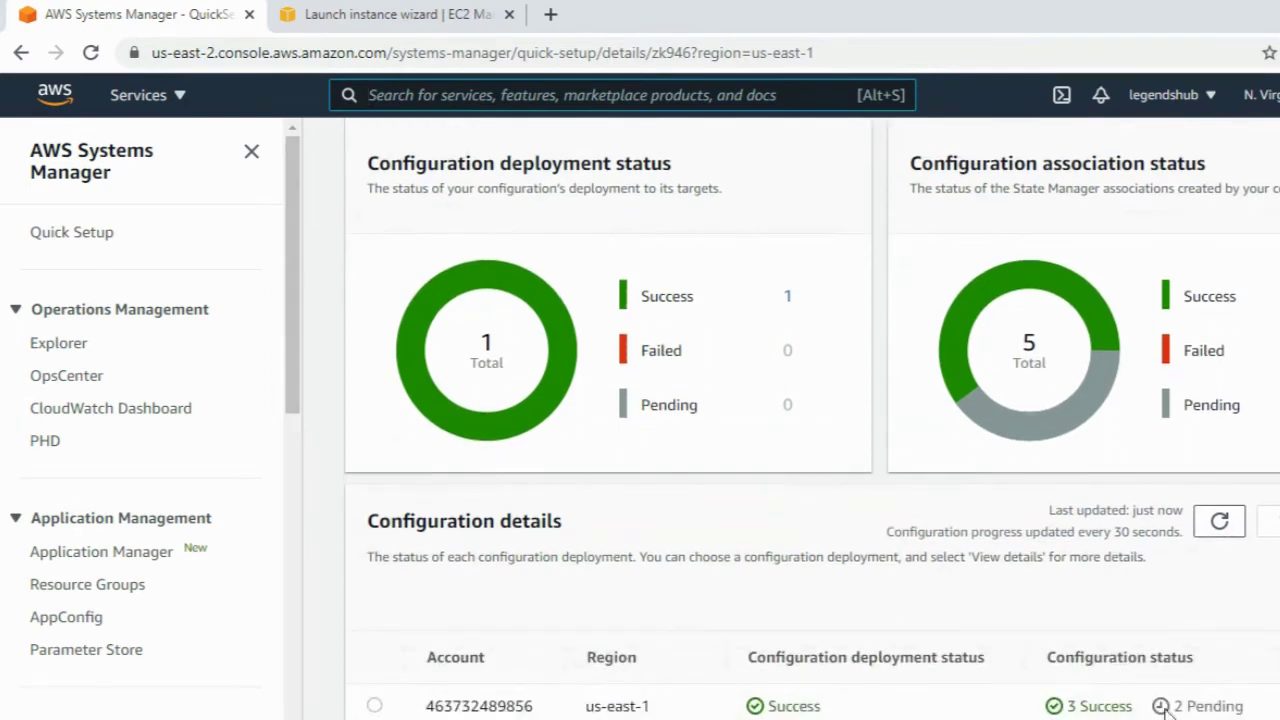
click(374, 706)
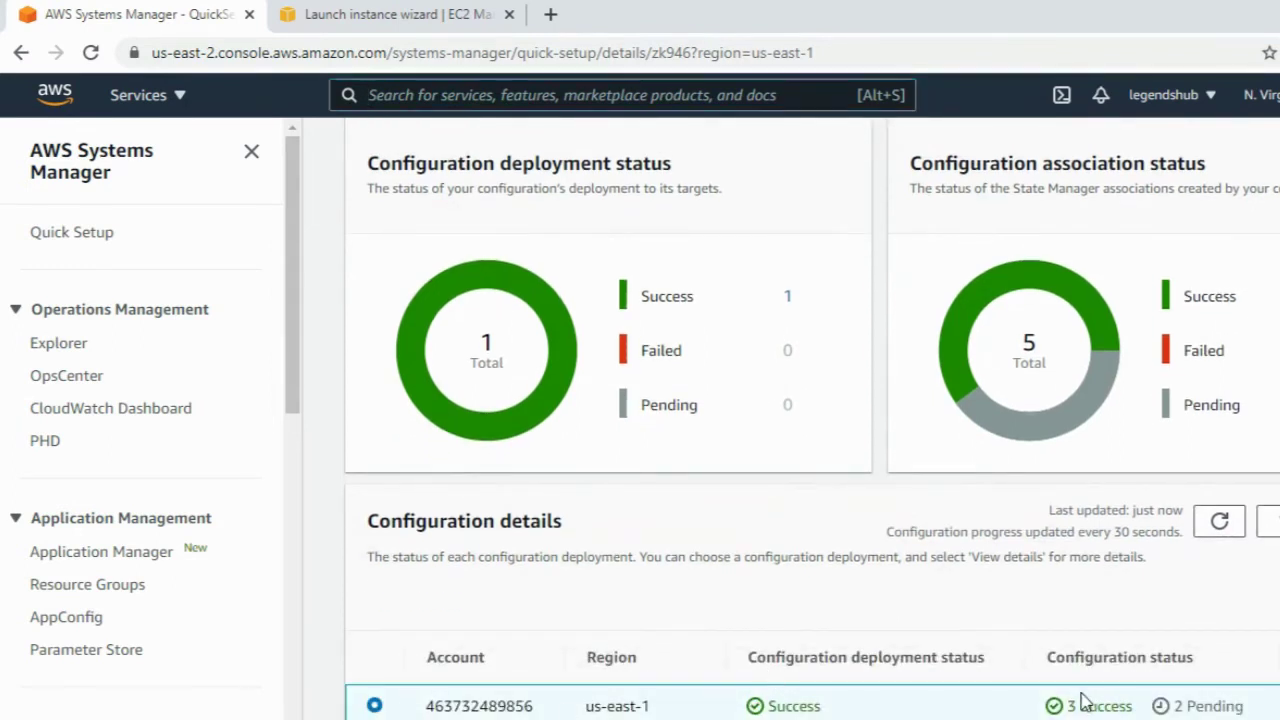
Filter the Host Management results by Pending association status, review the filtered details, and return to the Quick Setup list
click(1279, 406)
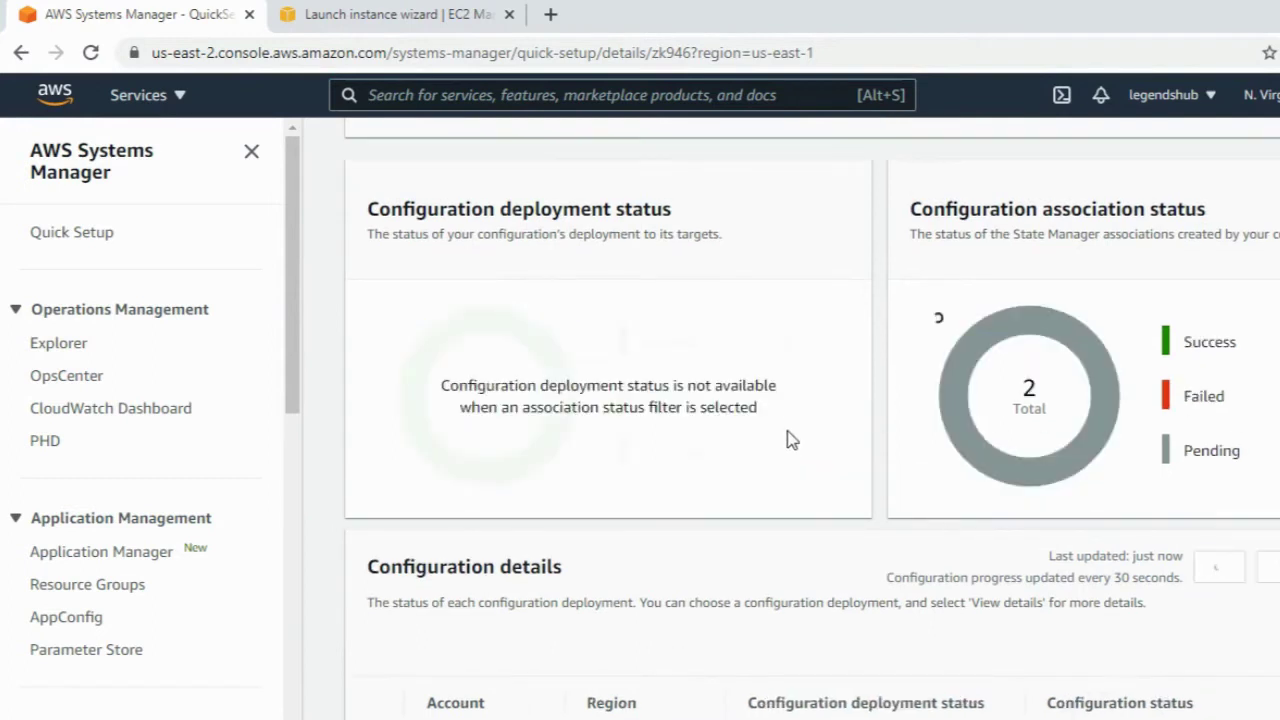
scroll(1012, 648, up, 3)
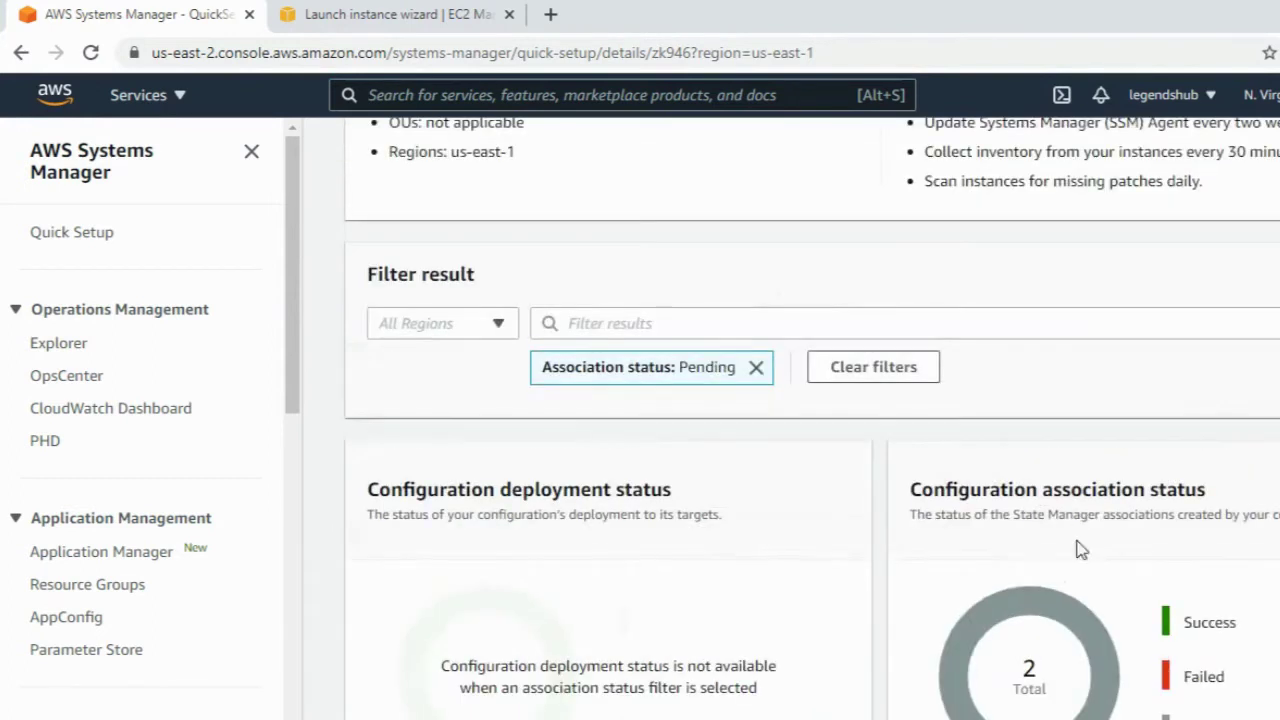
scroll(986, 563, up, 3)
scroll(986, 563, down, 5)
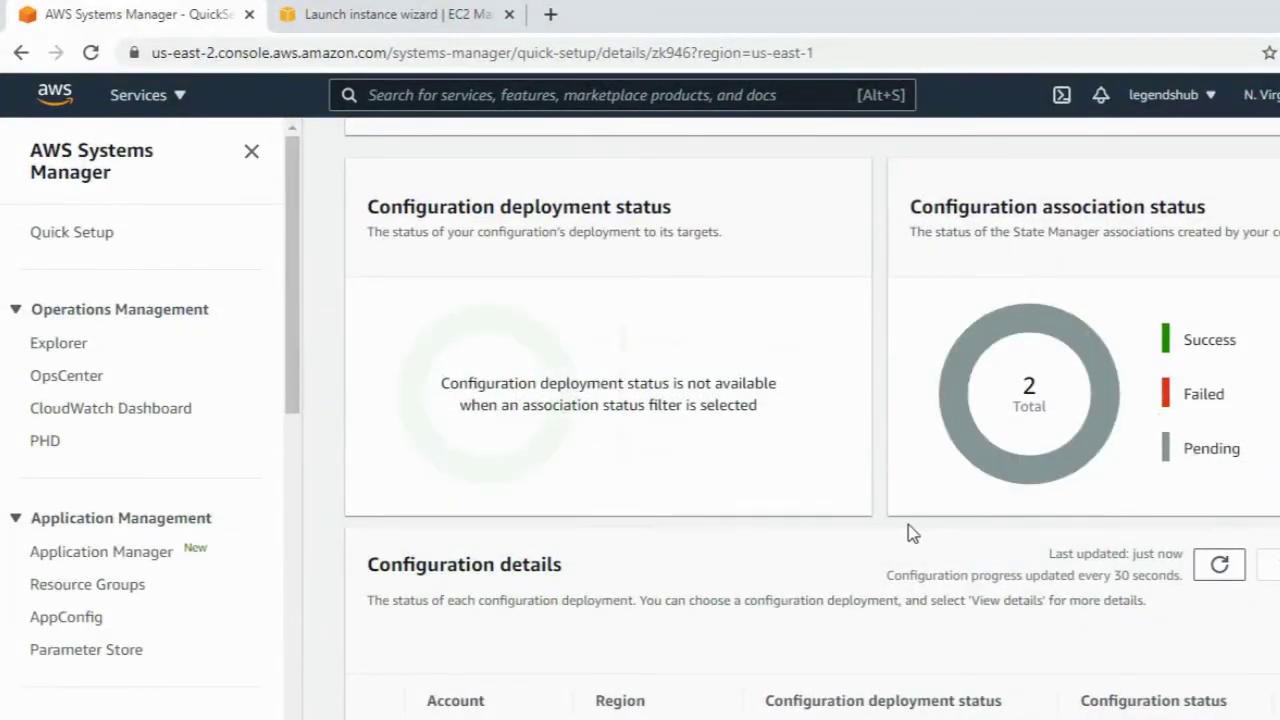
scroll(910, 533, down, 1)
scroll(874, 543, up, 6)
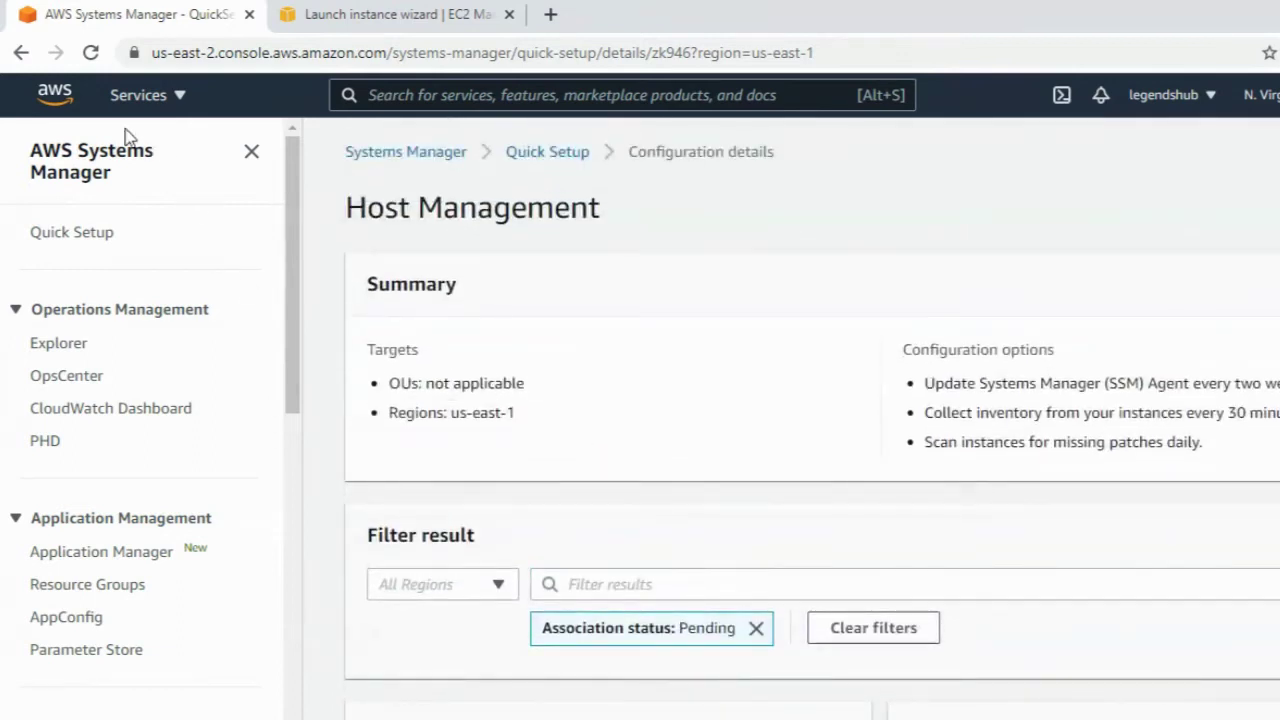
click(21, 52)
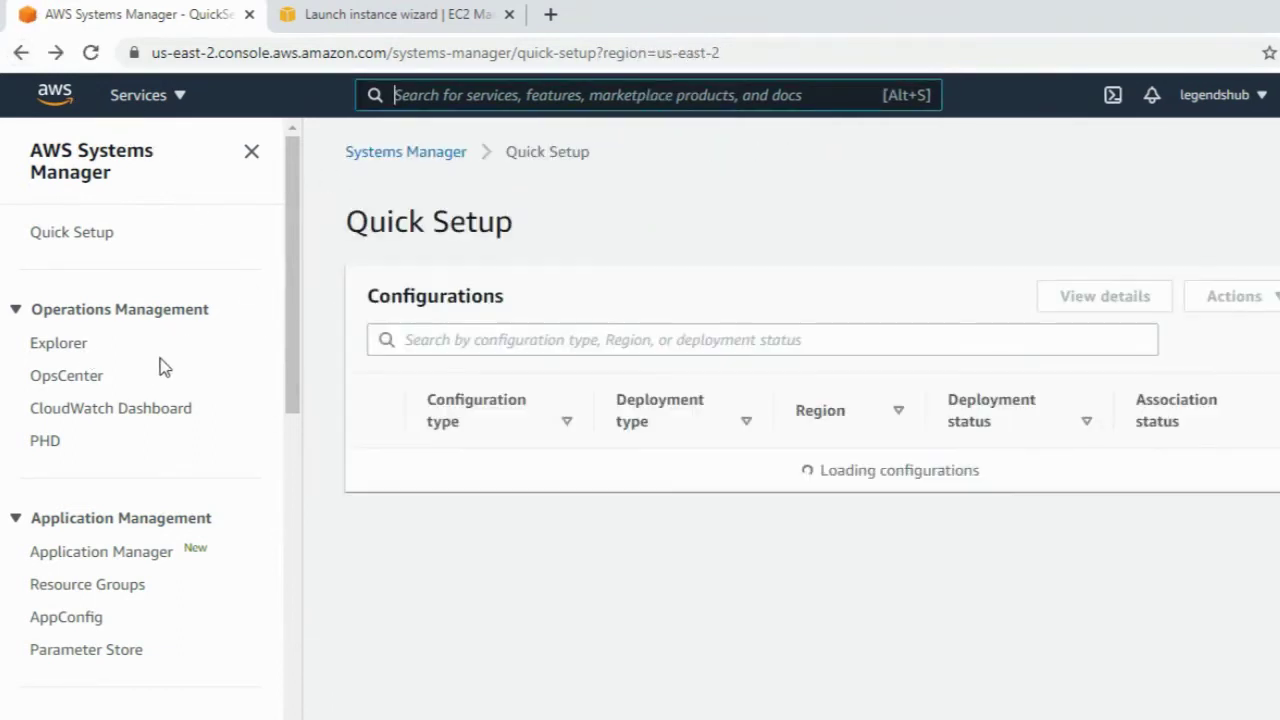
Open Explorer under Operations Management and start its setup
click(57, 350)
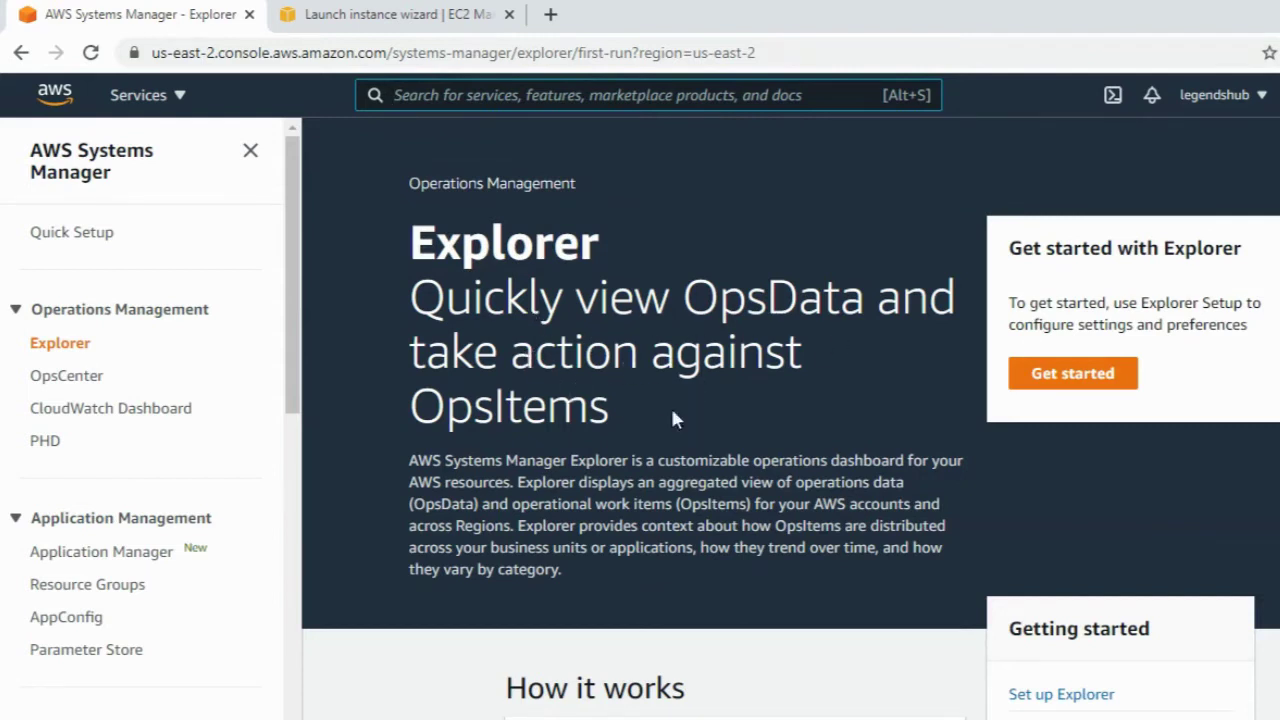
scroll(672, 418, down, 1)
click(1072, 266)
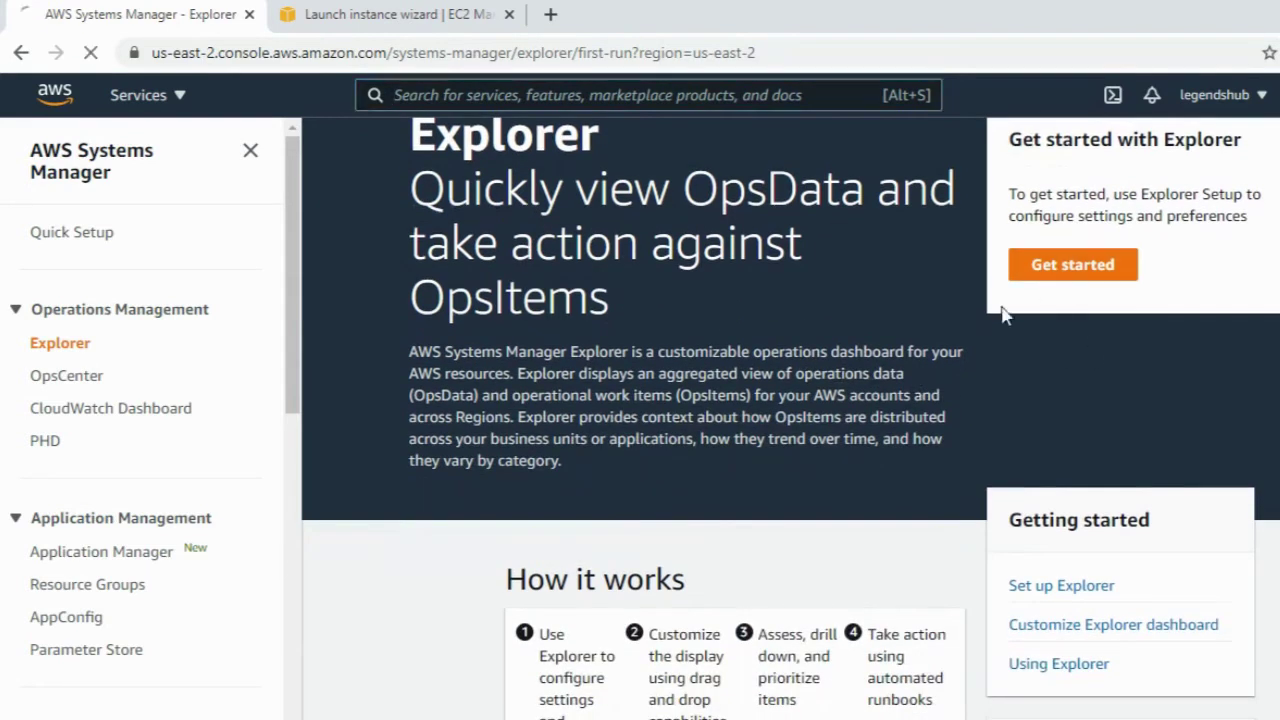
Review the IAM role, default OpsItems rules, OpsData sources and reporting tag, and enable Explorer with the default settings
scroll(836, 487, down, 1)
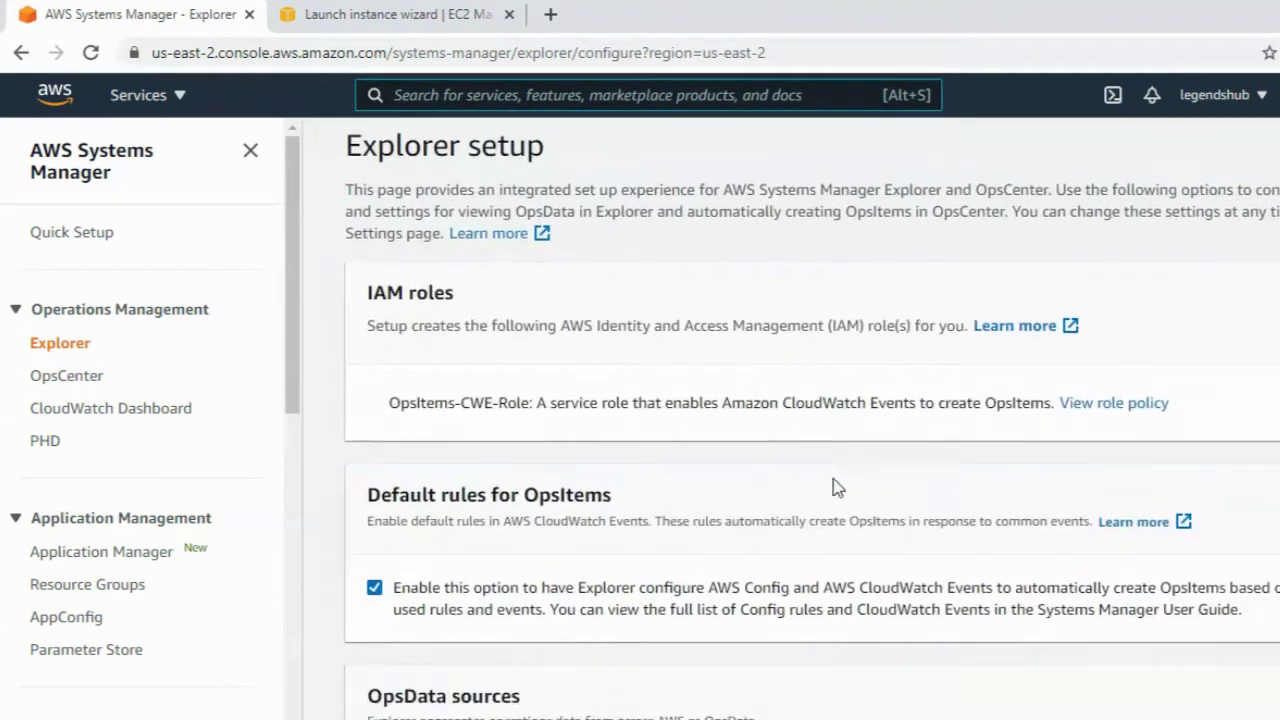
scroll(836, 487, down, 3)
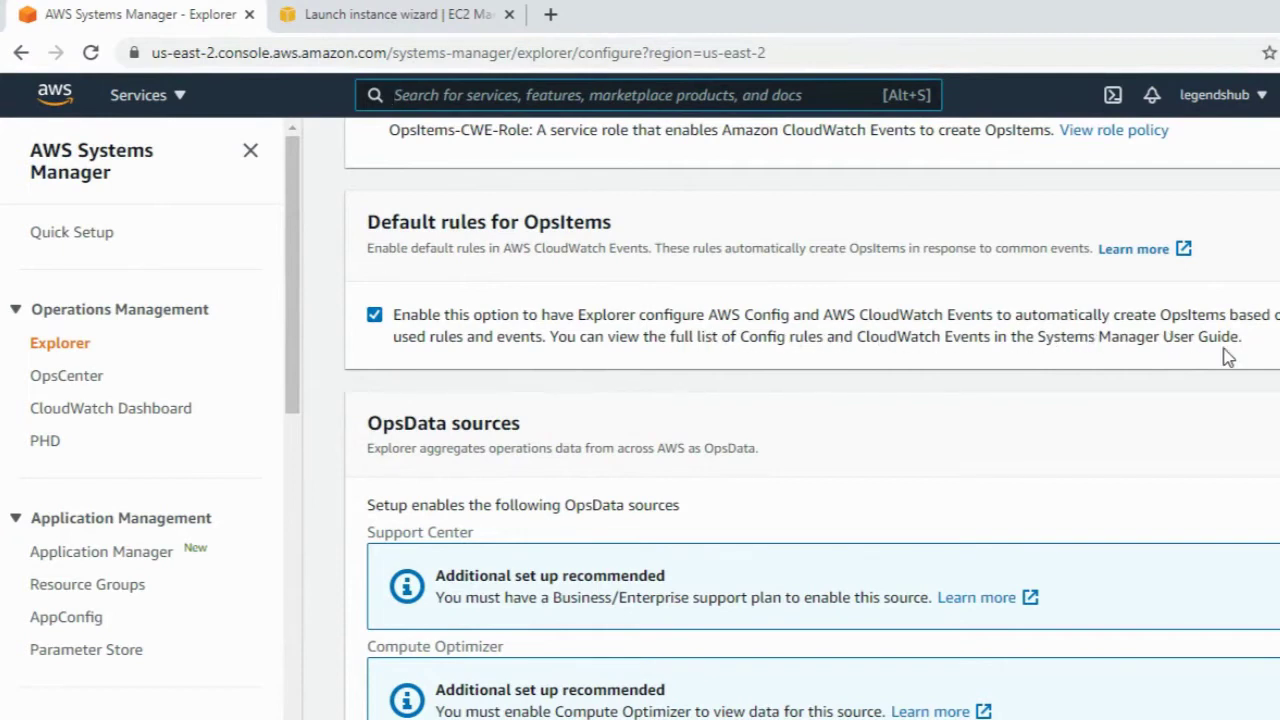
scroll(1117, 490, down, 6)
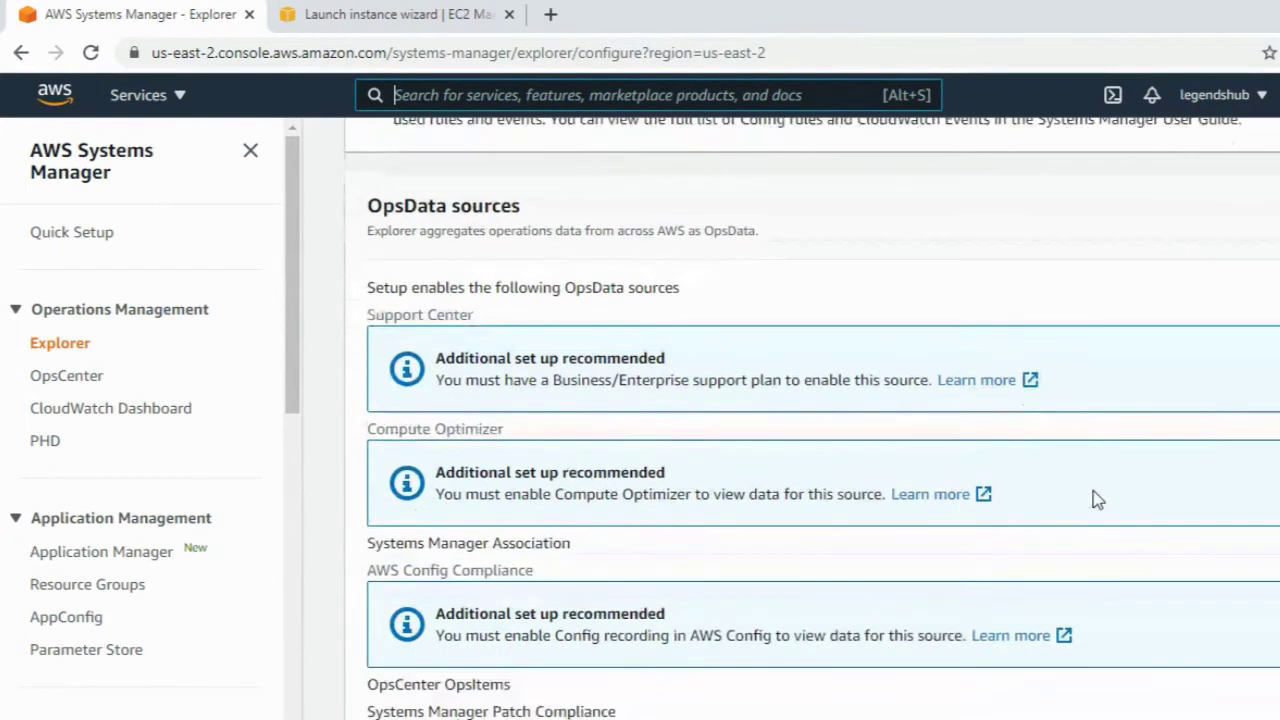
scroll(855, 566, down, 1)
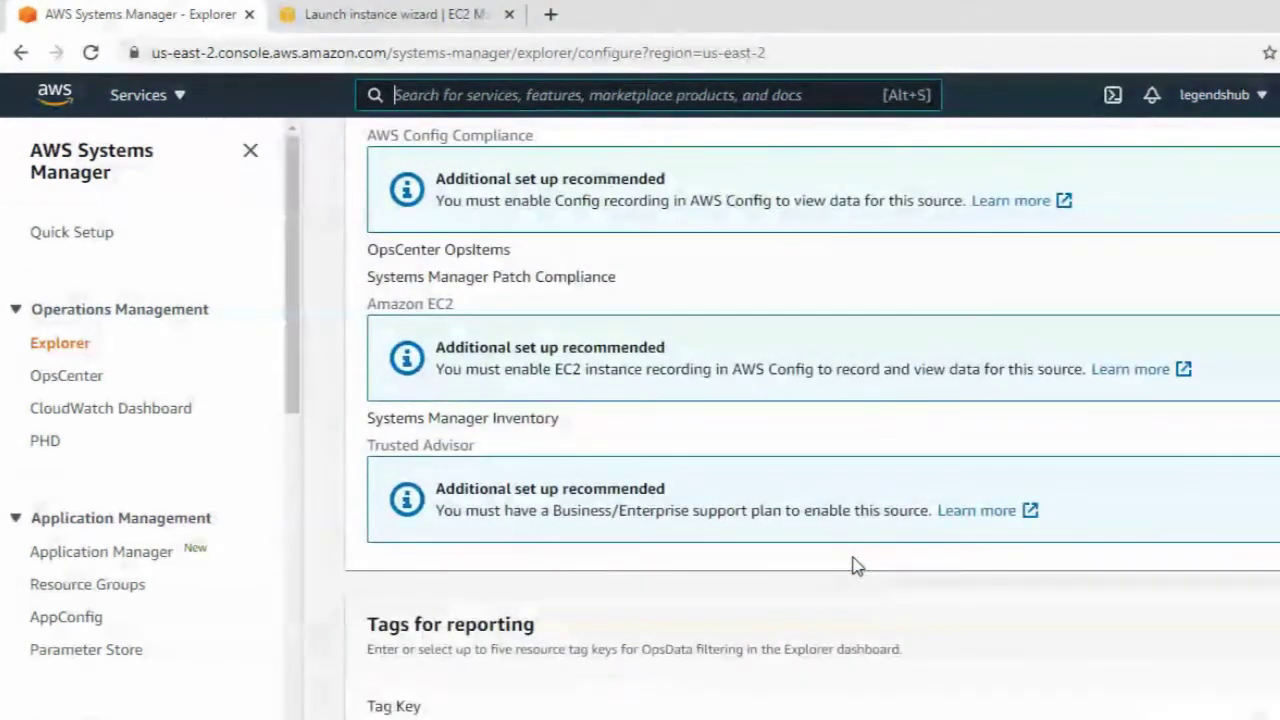
scroll(855, 566, down, 2)
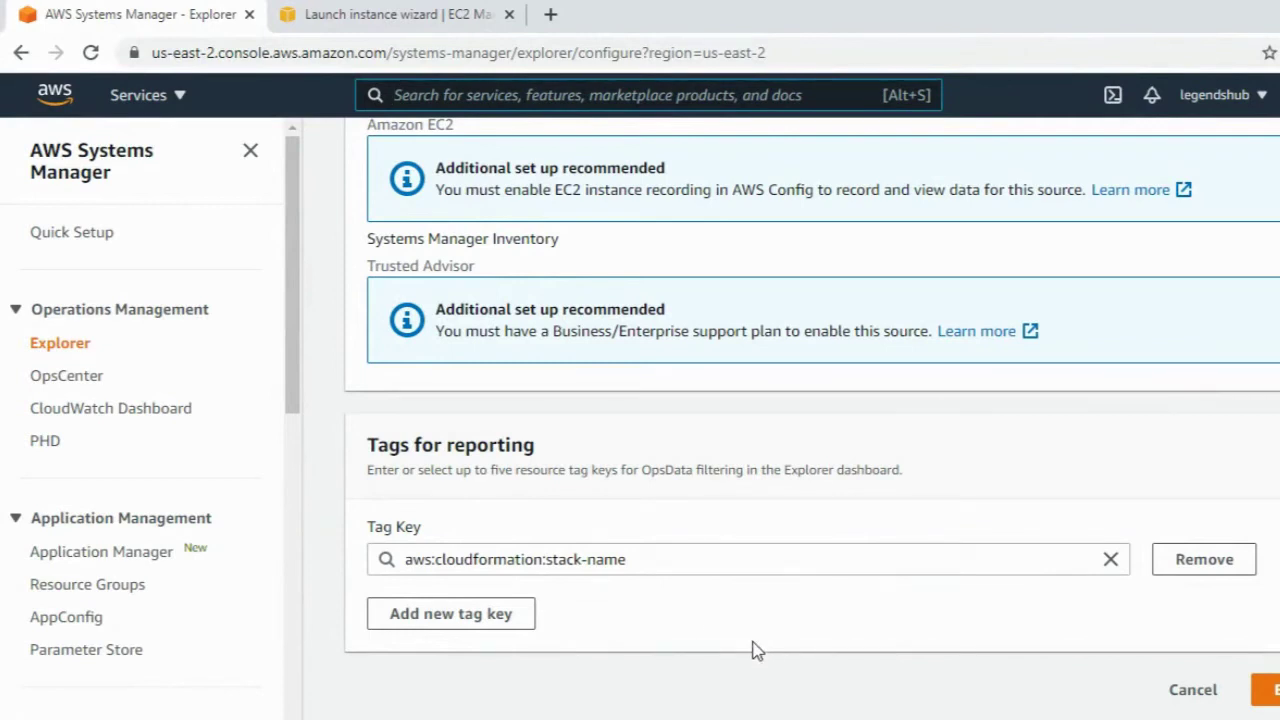
scroll(757, 650, up, 13)
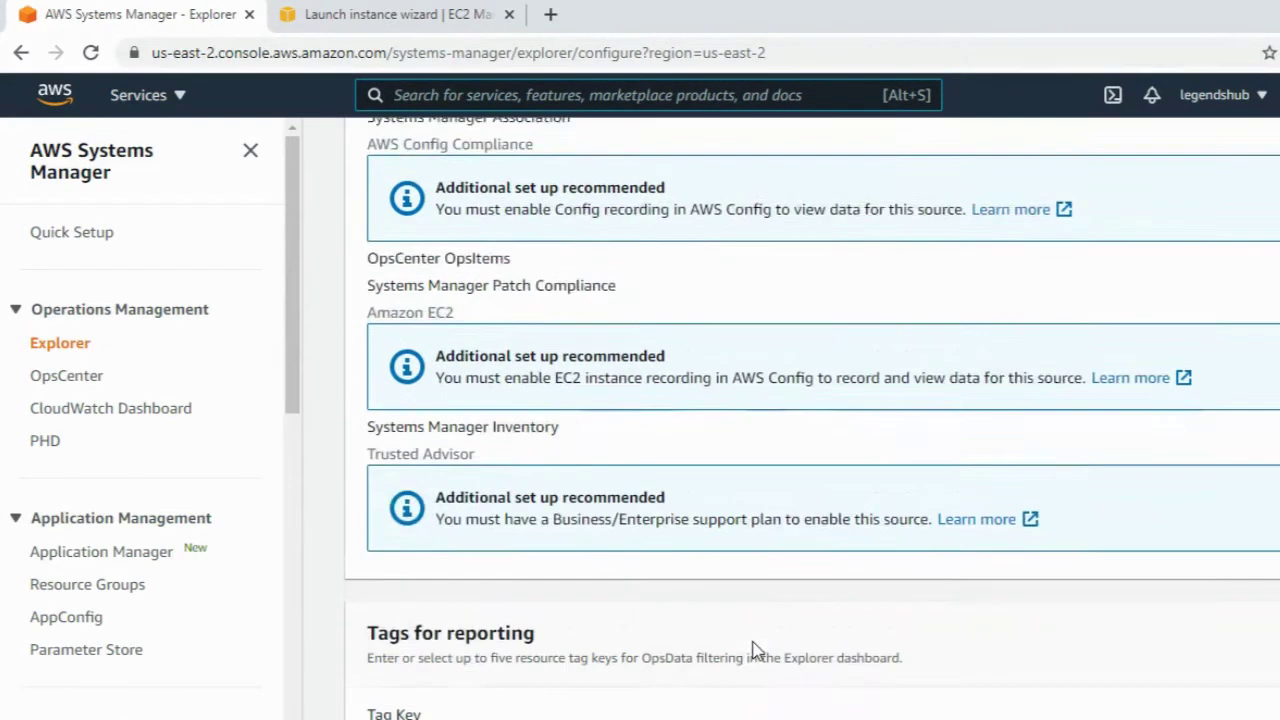
scroll(757, 651, up, 2)
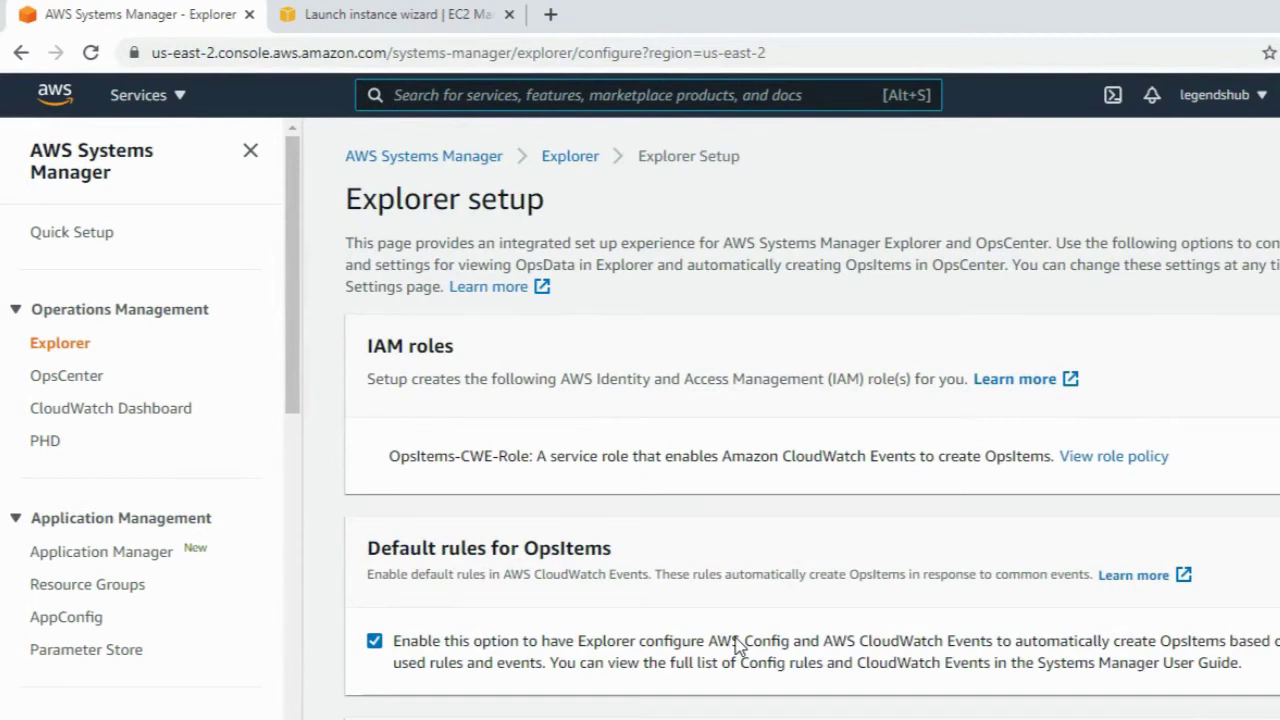
scroll(752, 630, down, 15)
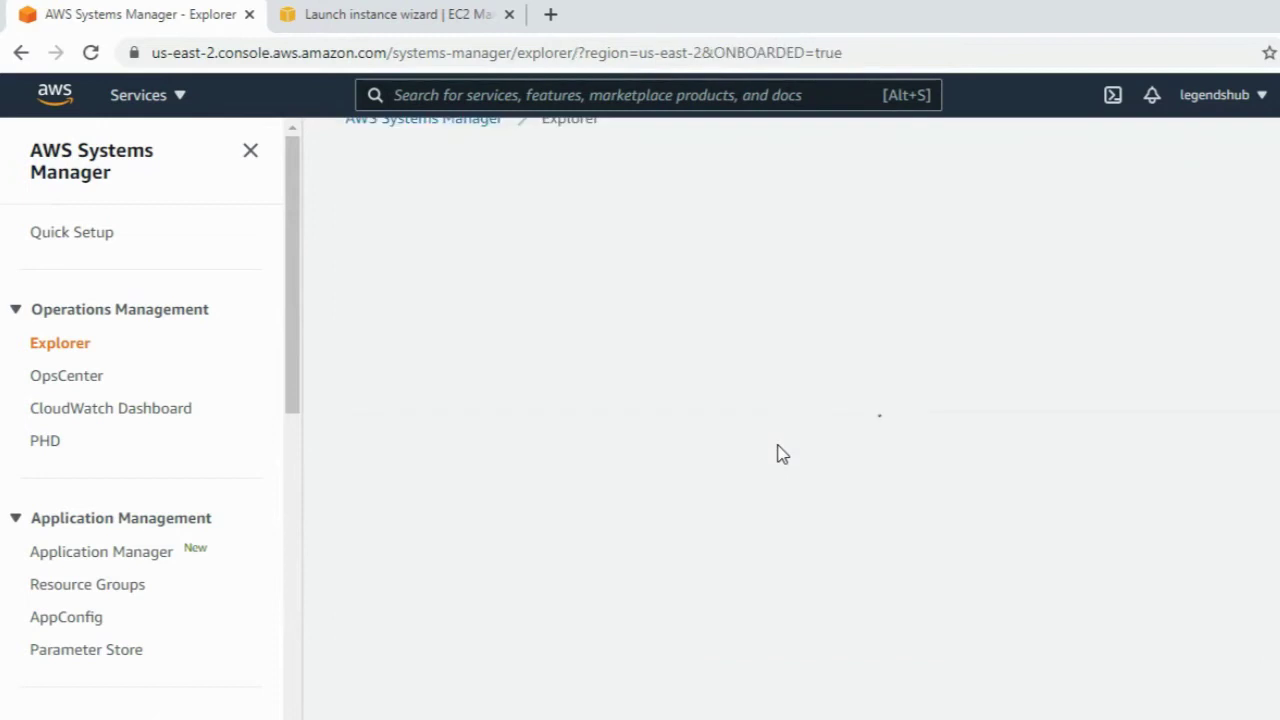
Move the Managed Instances widget on the Explorer dashboard between OpsItem by severity and Support Cases, and look over the surrounding widgets
scroll(760, 490, up, 2)
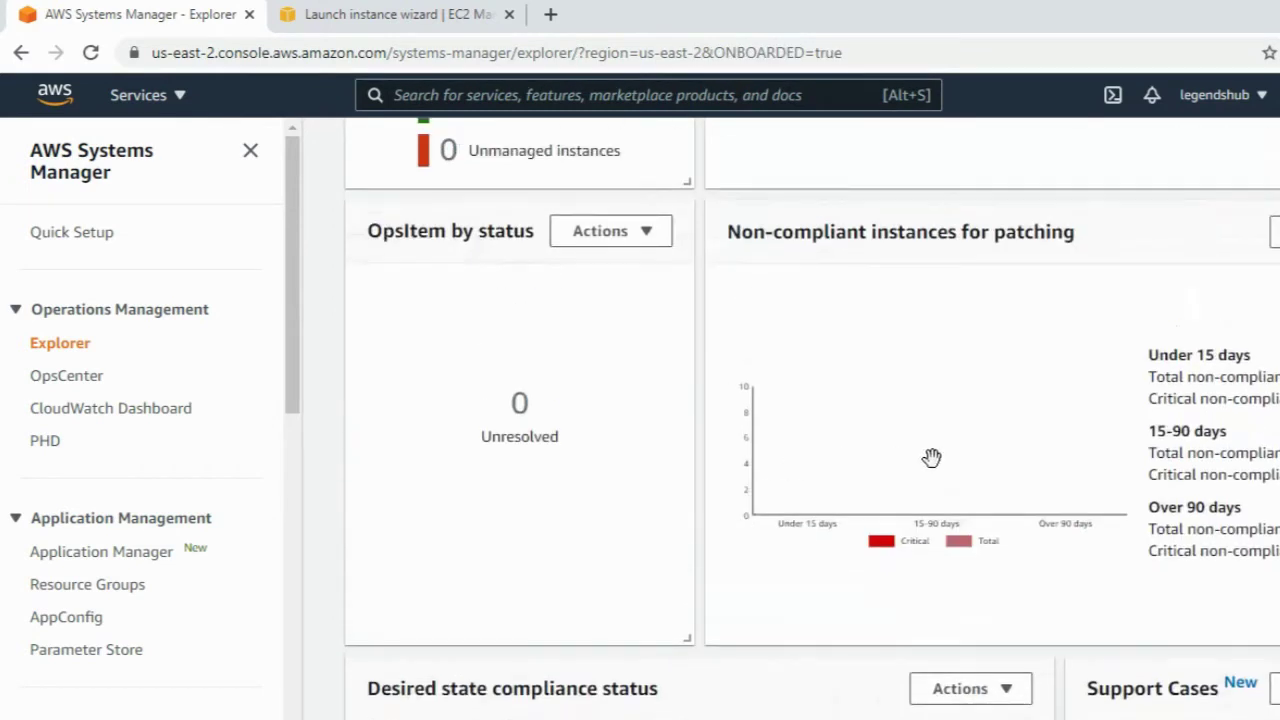
scroll(737, 486, up, 3)
scroll(749, 531, down, 3)
scroll(482, 426, up, 3)
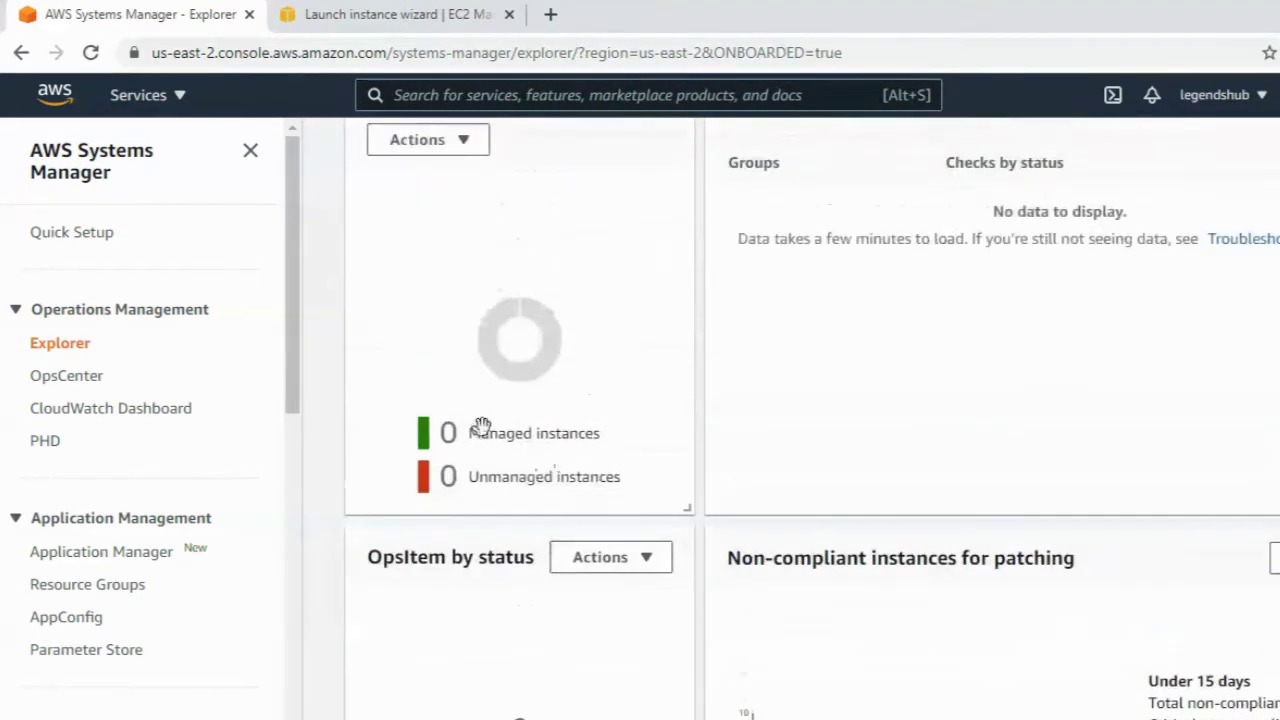
drag(580, 351, 986, 383)
drag(937, 629, 943, 157)
scroll(877, 517, down, 4)
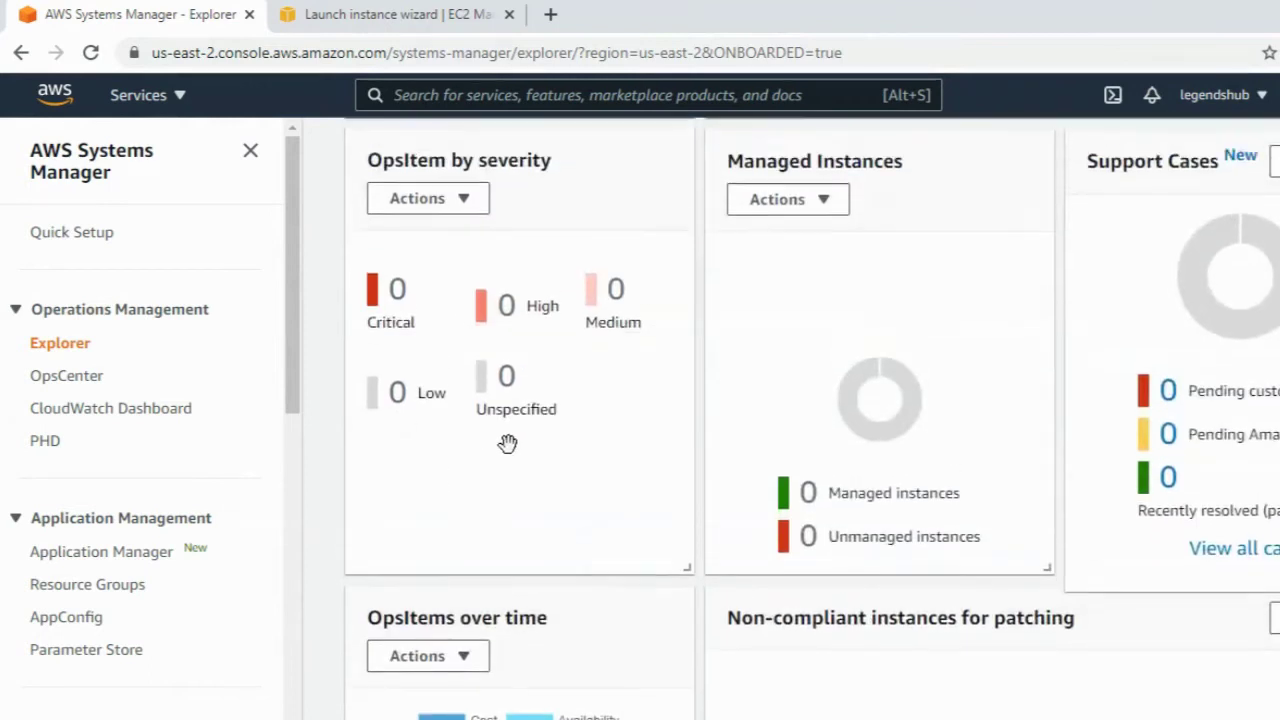
scroll(507, 443, up, 2)
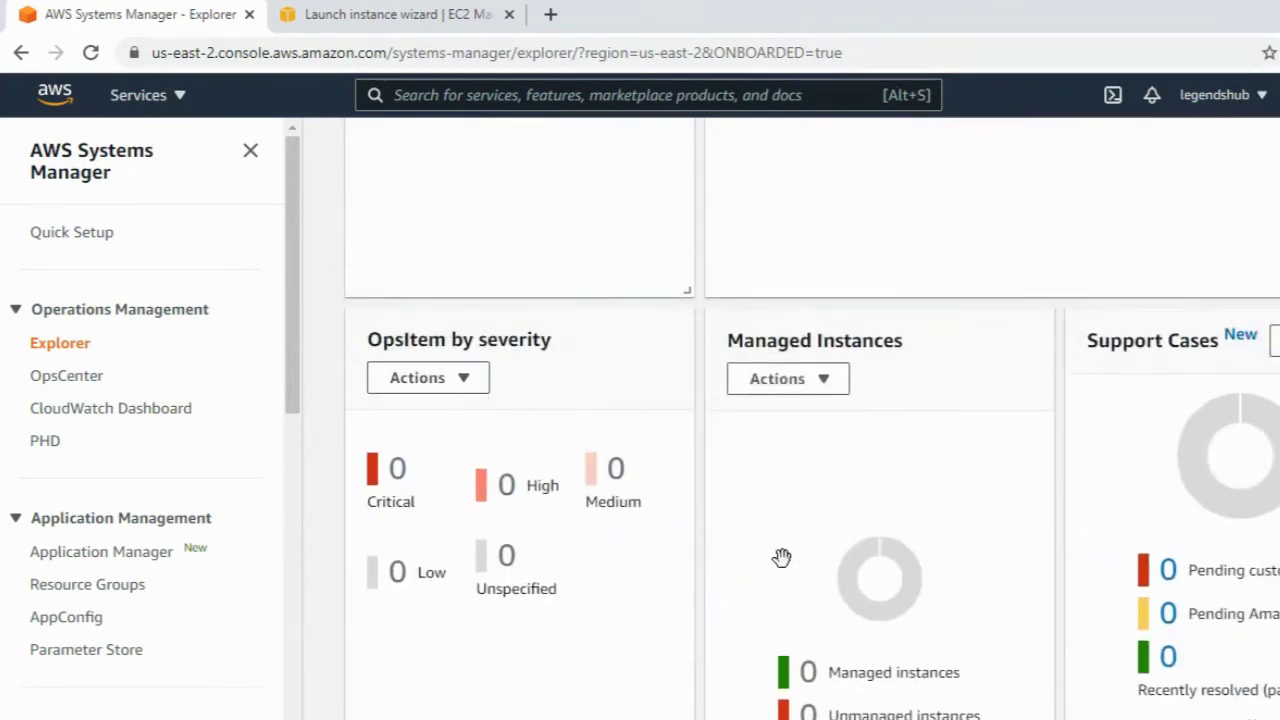
scroll(781, 557, down, 2)
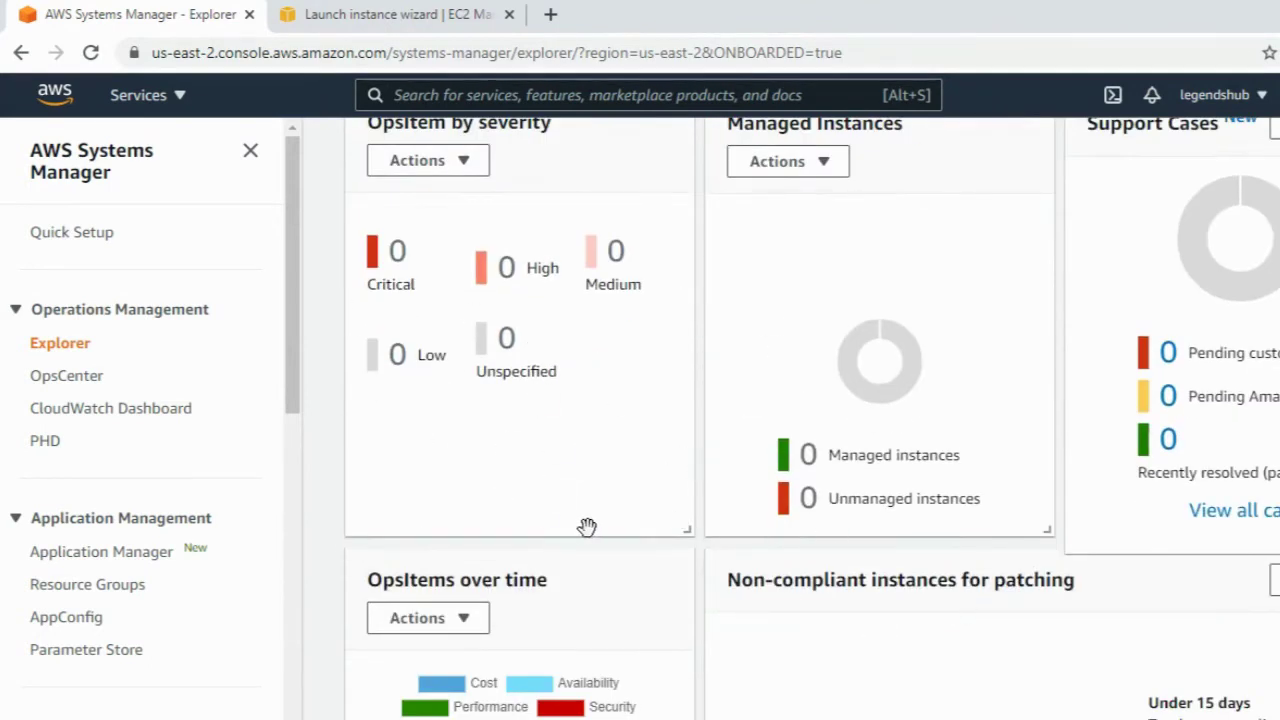
Look over the remaining Explorer widgets, including OpsItems over time, patching non-compliance, association compliance and Instance by AMI, and the OpsData Filter
scroll(587, 527, down, 3)
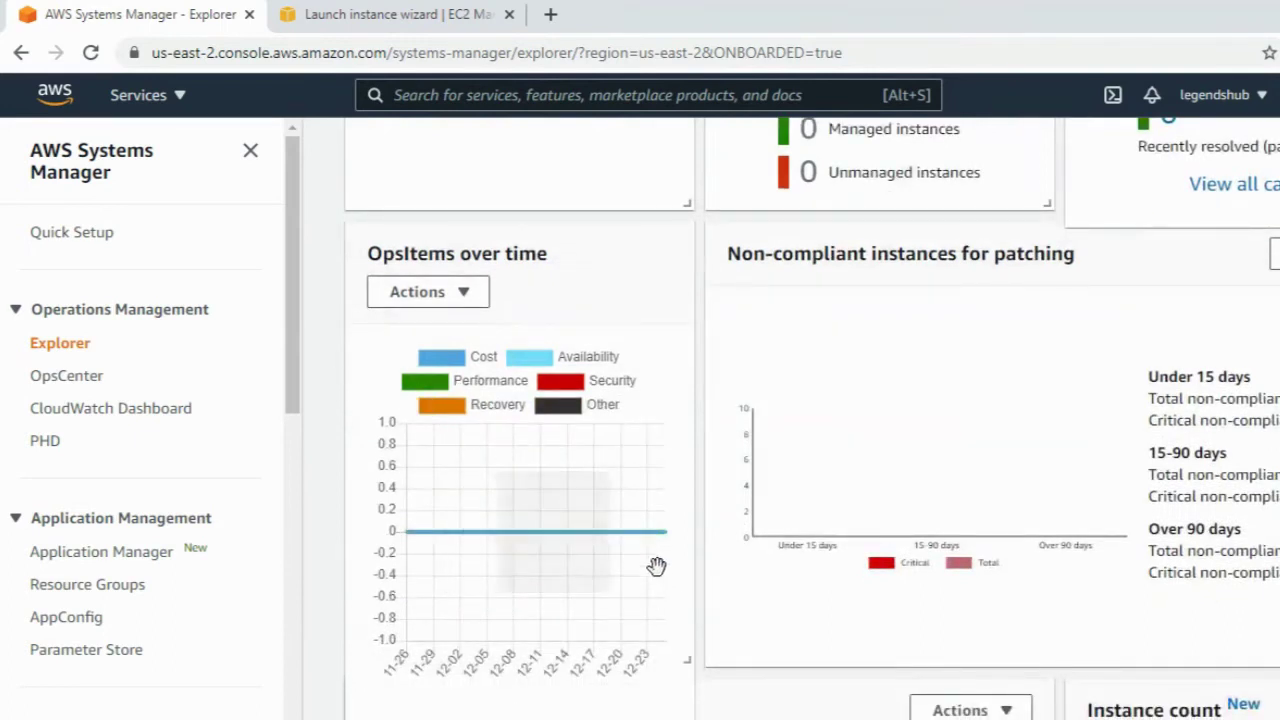
scroll(700, 610, down, 3)
scroll(735, 640, down, 3)
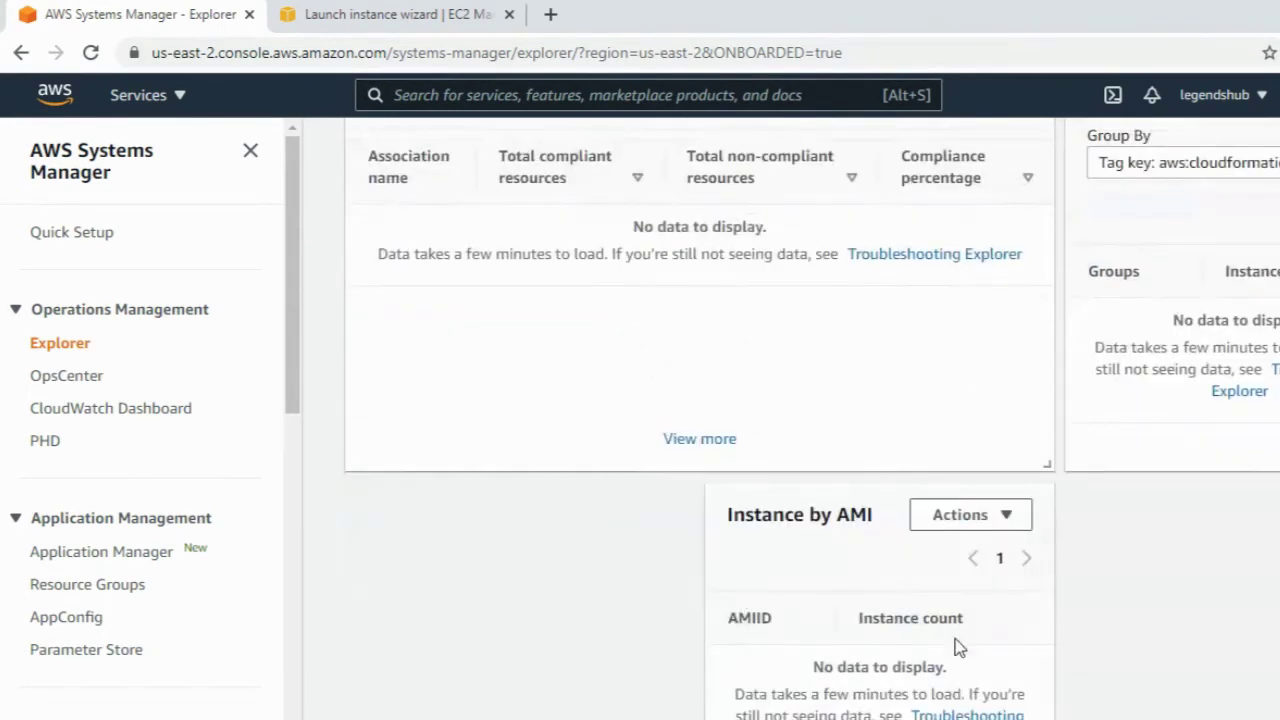
drag(808, 603, 935, 150)
drag(788, 630, 648, 204)
scroll(1229, 623, up, 10)
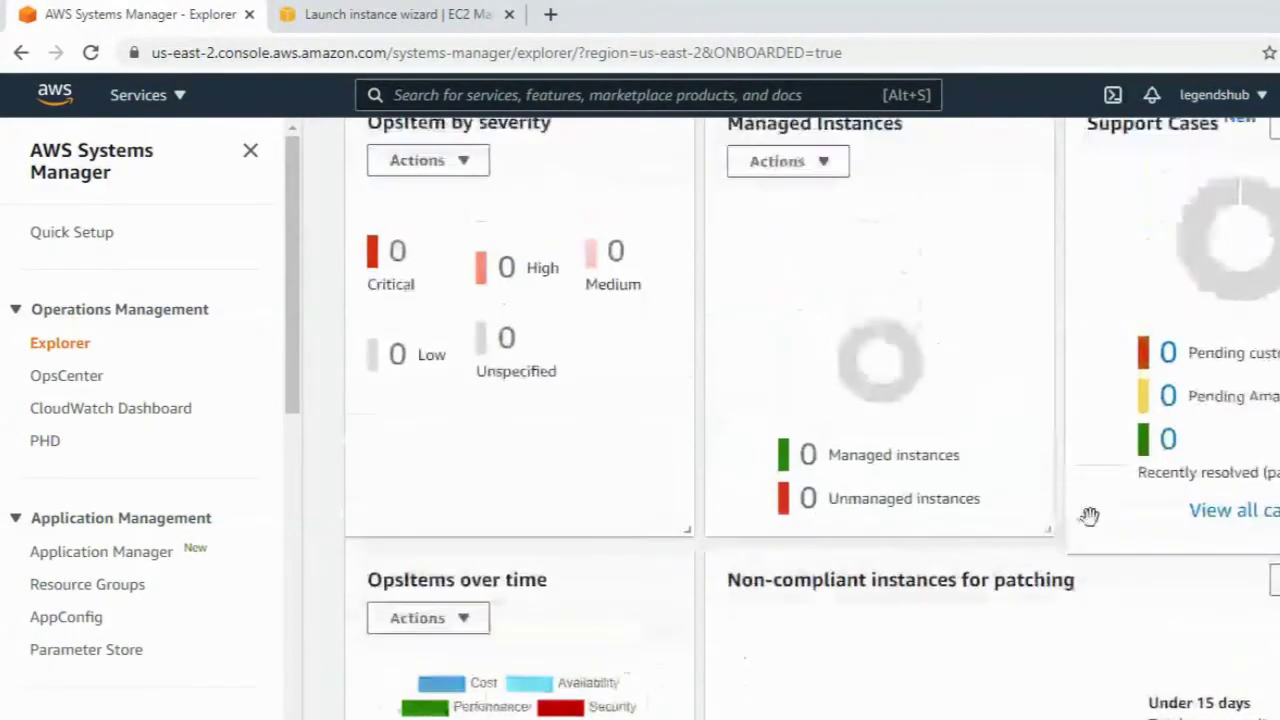
scroll(1089, 516, up, 8)
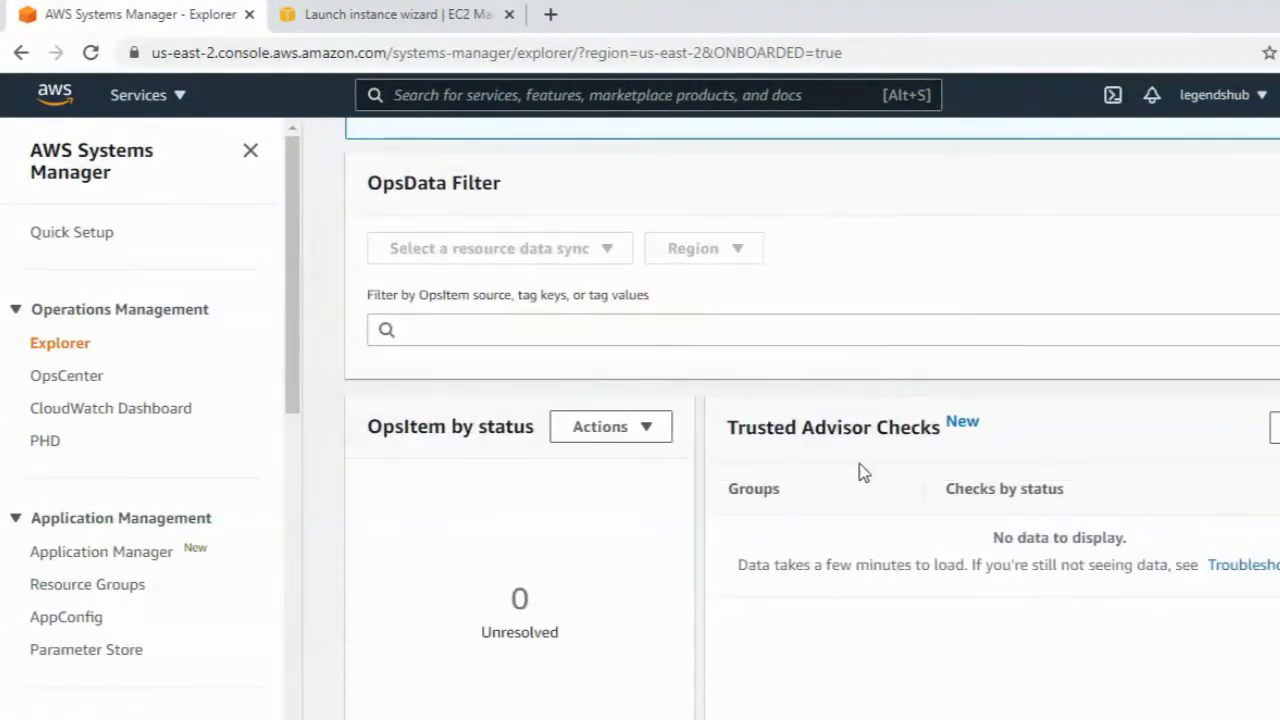
scroll(859, 463, up, 3)
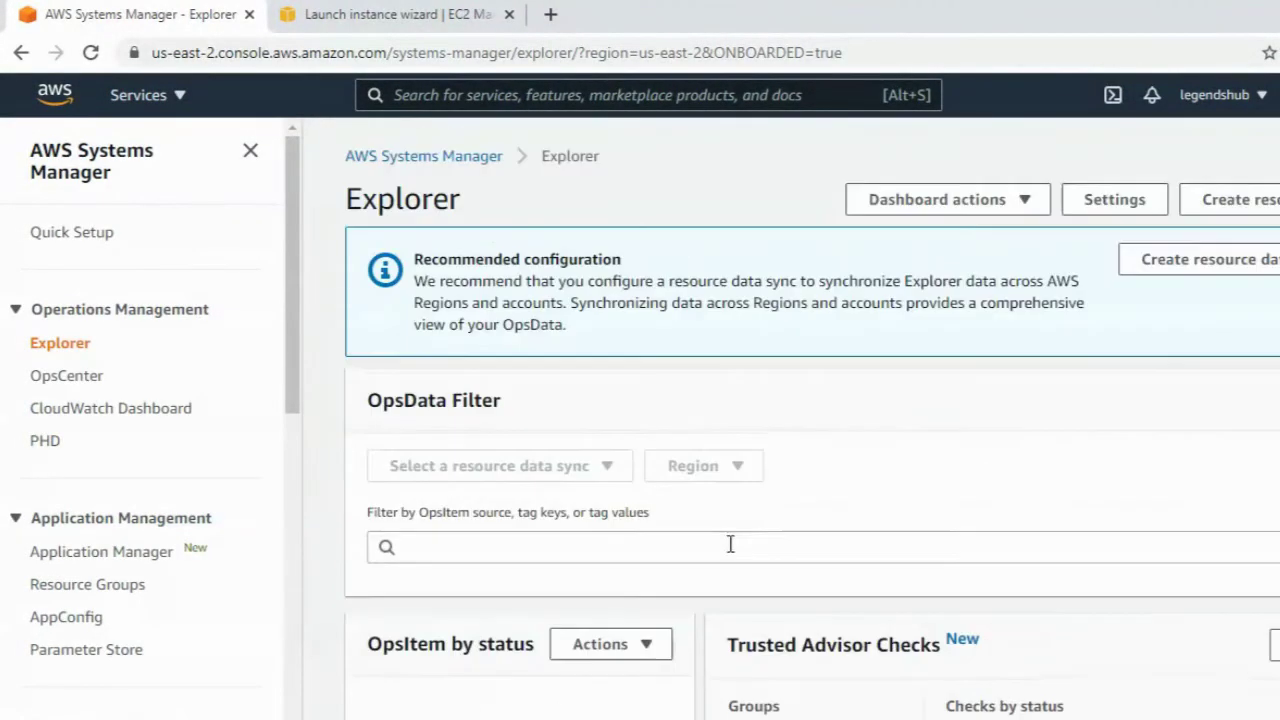
Open OpsCenter and review the Open and In progress entries in the OpsItem status summary
click(46, 380)
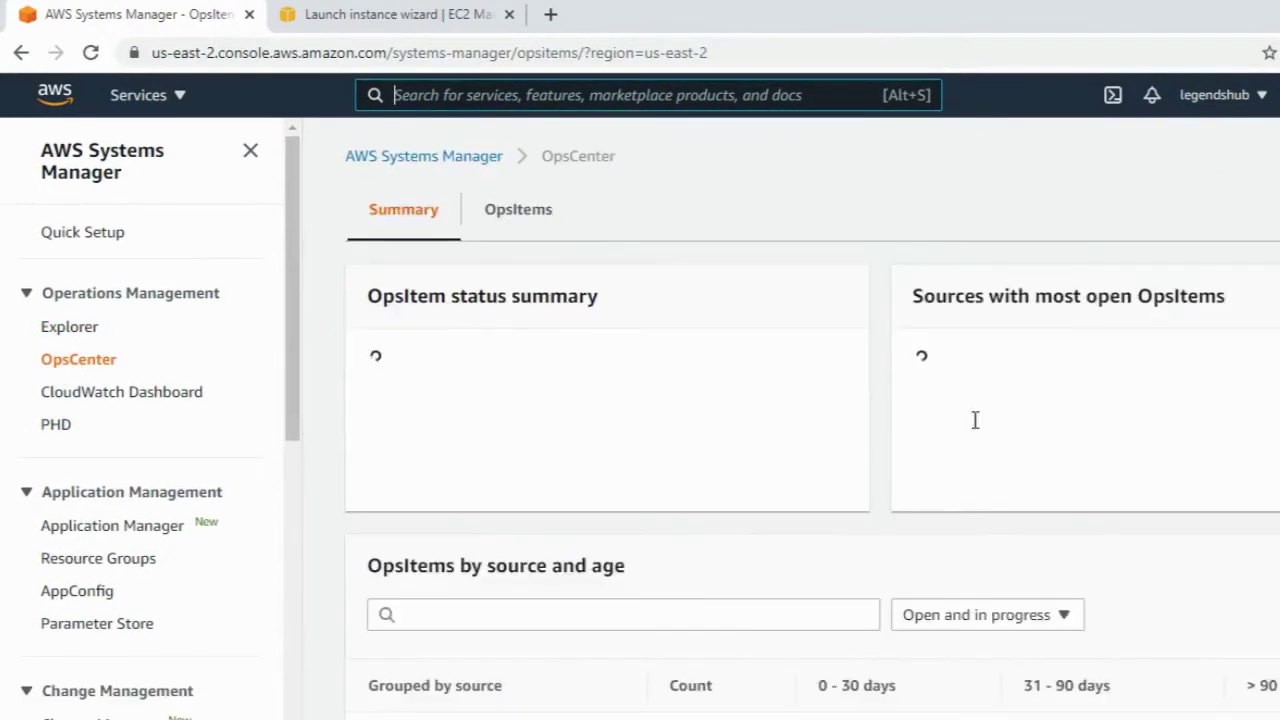
scroll(800, 537, down, 2)
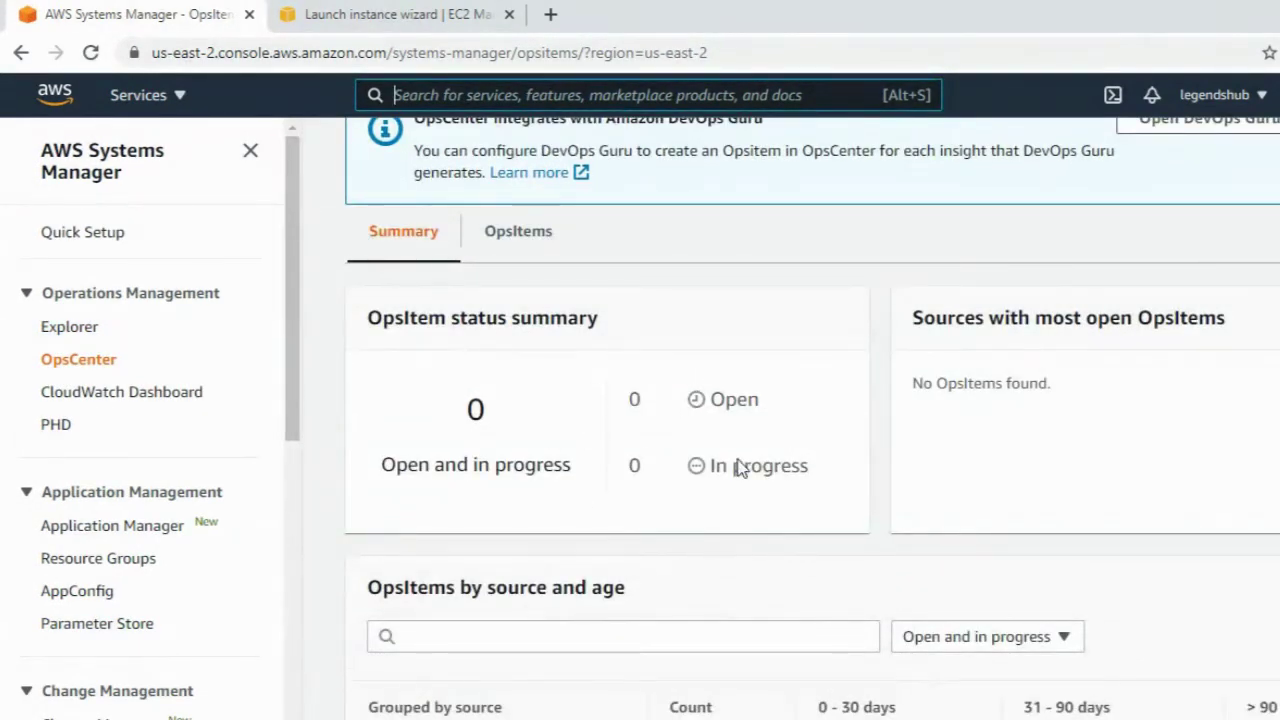
drag(834, 474, 680, 466)
drag(757, 397, 706, 400)
drag(830, 472, 683, 474)
scroll(757, 563, down, 1)
scroll(638, 604, up, 3)
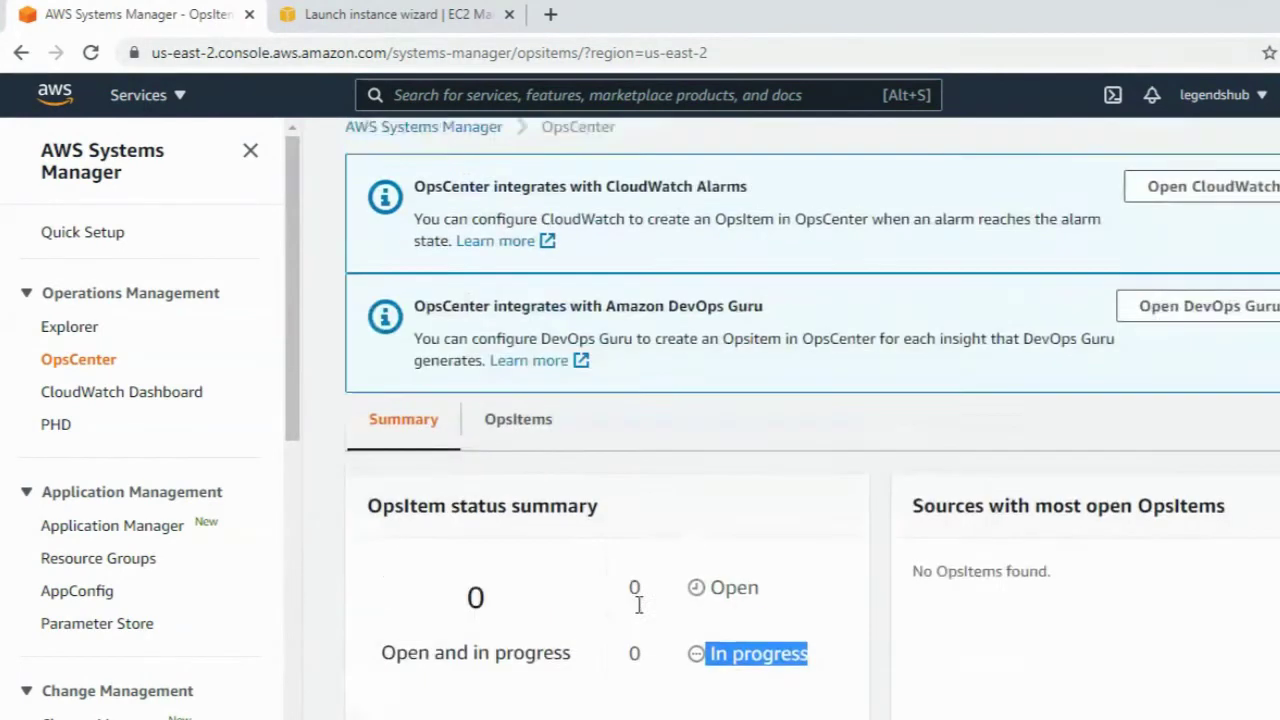
Compare the OpsItems list with the Summary view in OpsCenter, ending on the OpsItems list
click(517, 457)
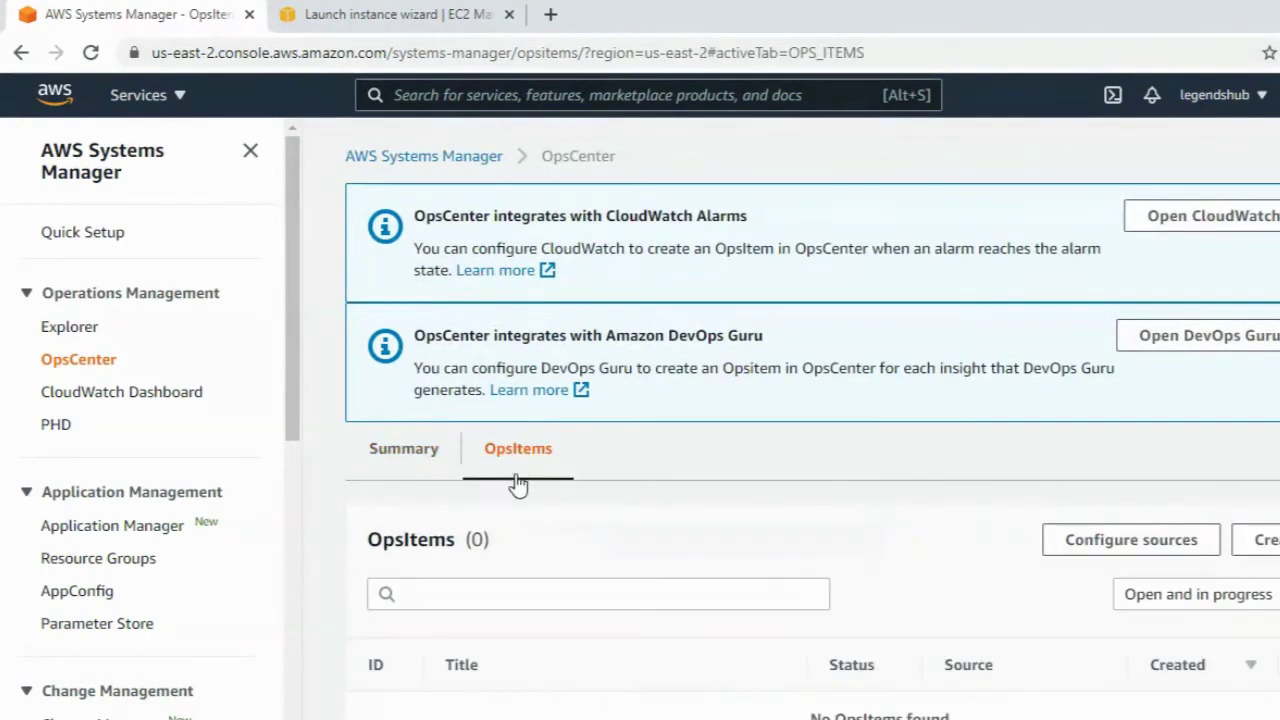
click(397, 469)
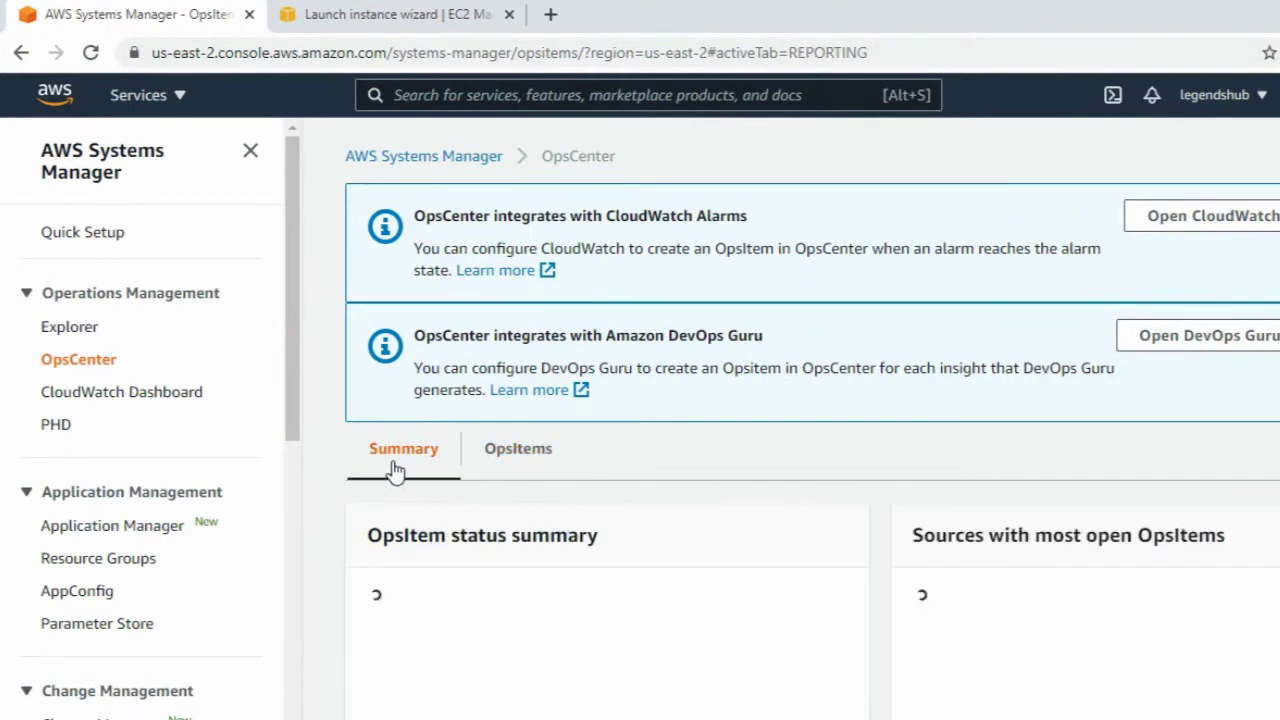
scroll(680, 534, down, 3)
click(517, 163)
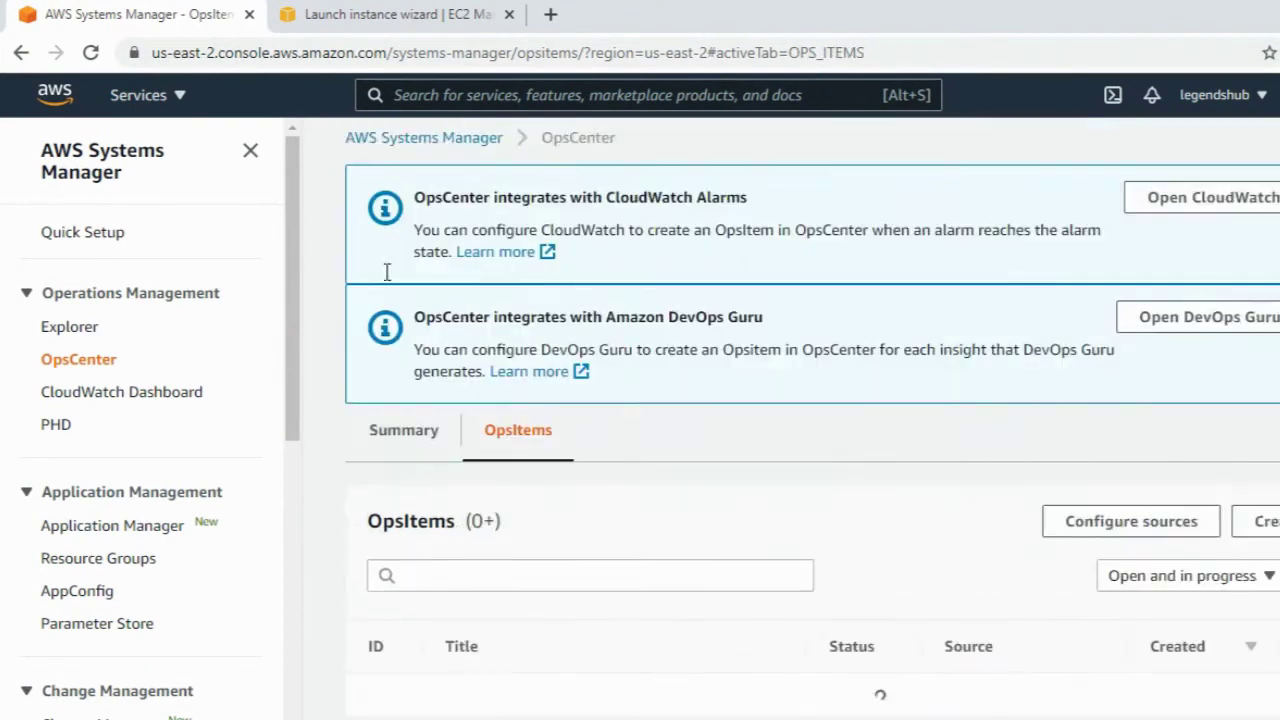
scroll(163, 371, down, 3)
scroll(154, 300, up, 2)
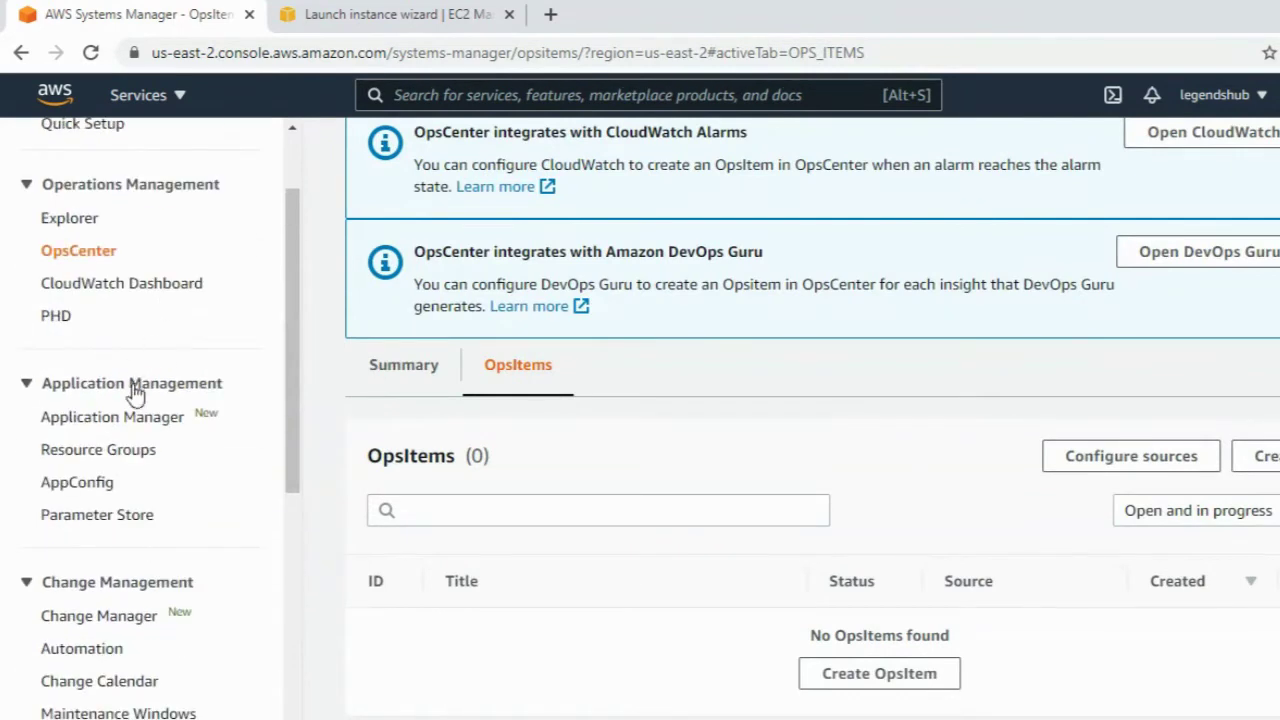
Open CloudWatch Dashboard in Systems Manager, try to create a dashboard, and read the resulting page
click(148, 290)
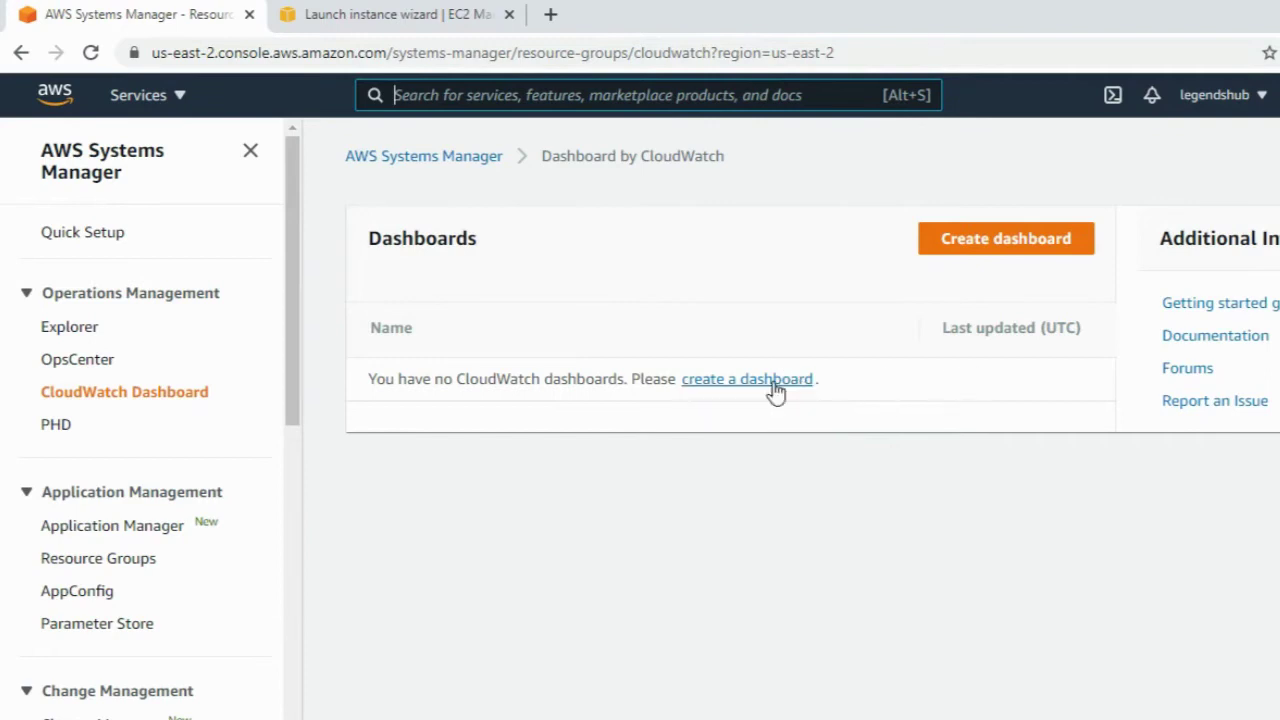
click(822, 412)
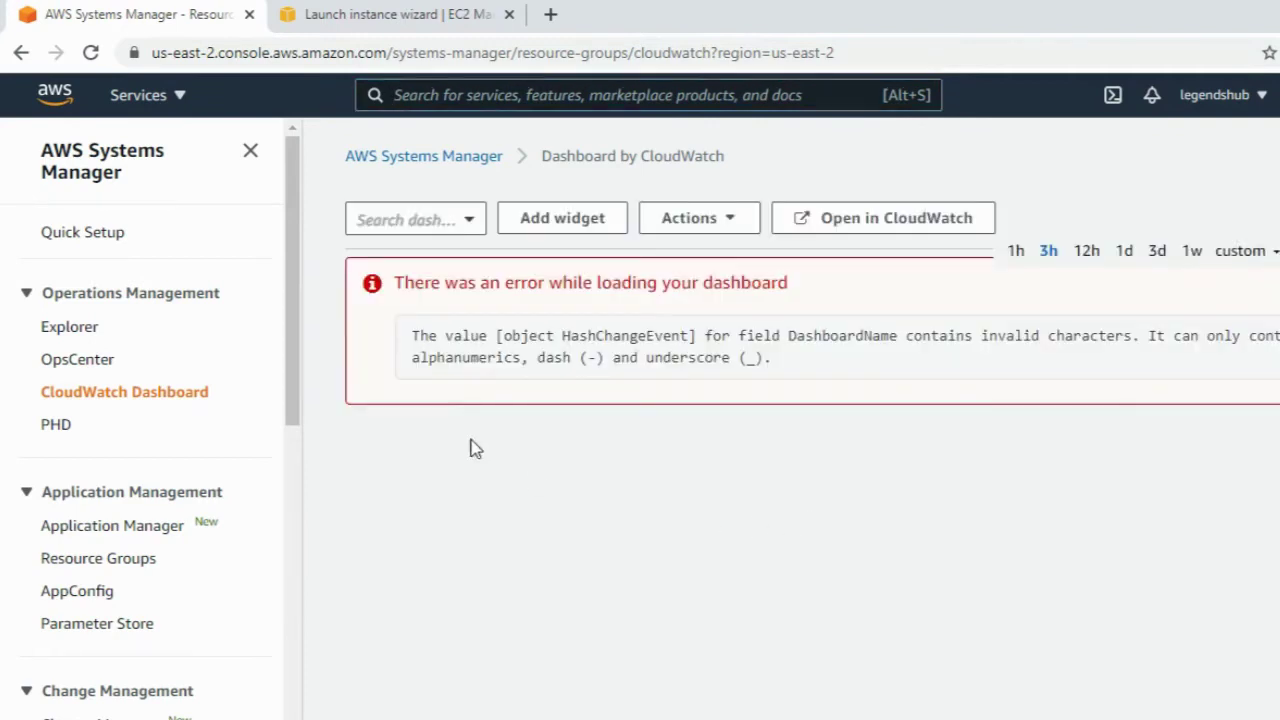
drag(768, 357, 410, 334)
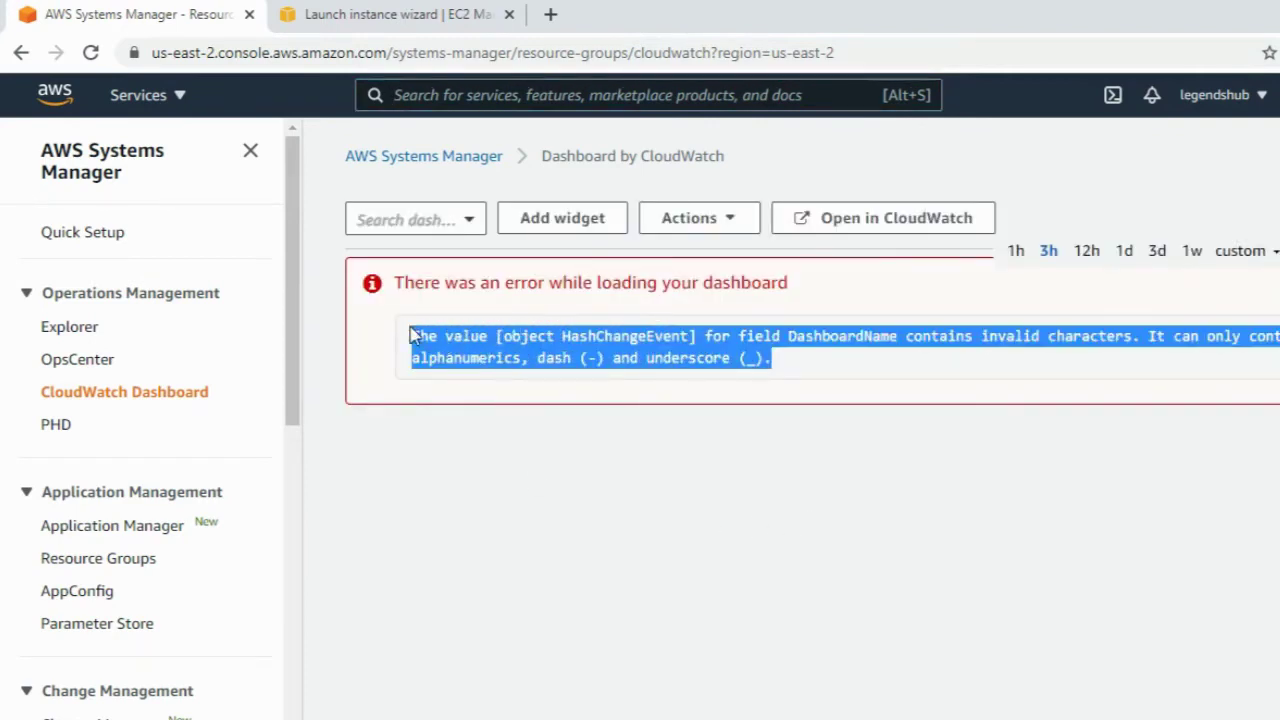
scroll(177, 520, down, 2)
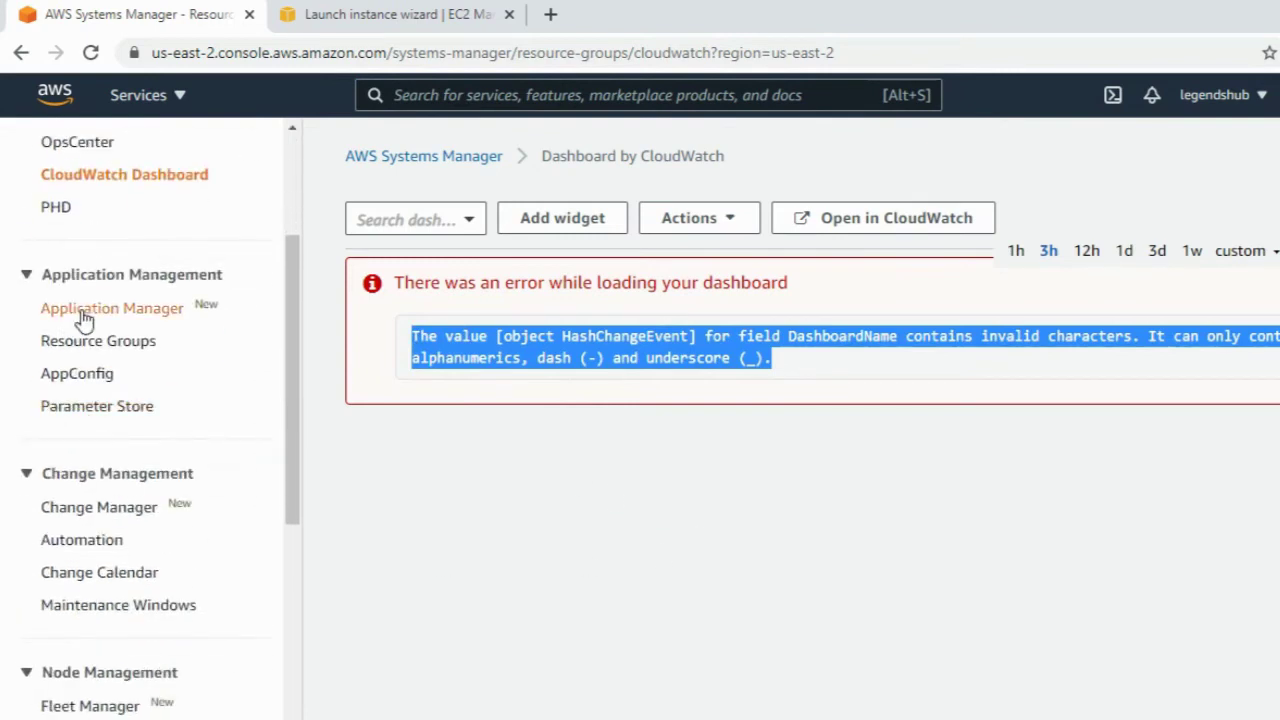
scroll(180, 463, up, 2)
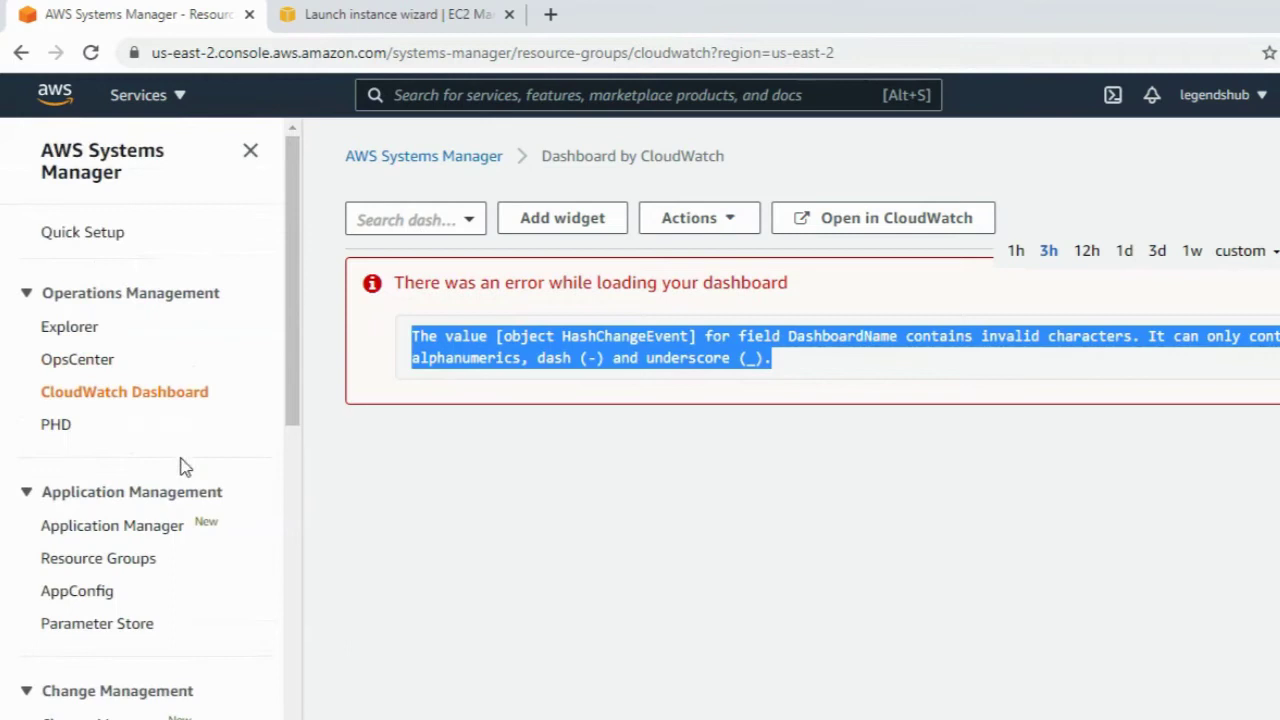
Return to Quick Setup and check the association status of the Host Management configuration
click(105, 231)
click(400, 16)
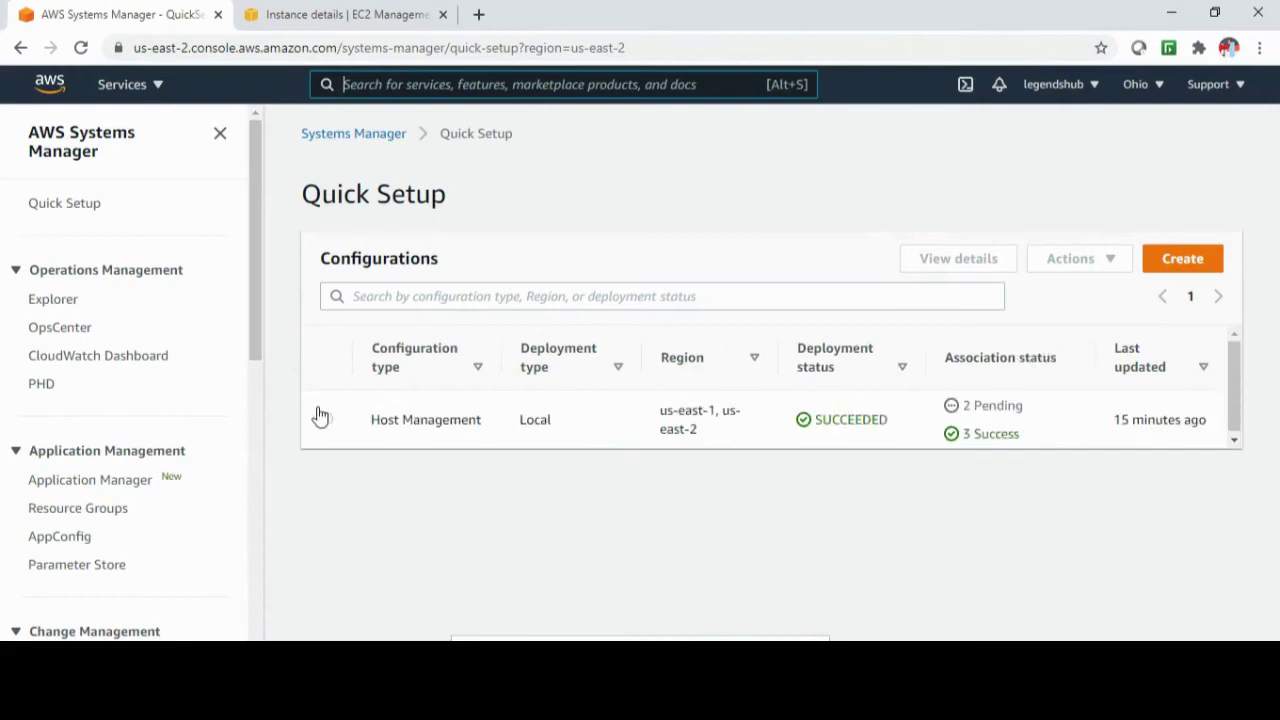
drag(1024, 415, 940, 414)
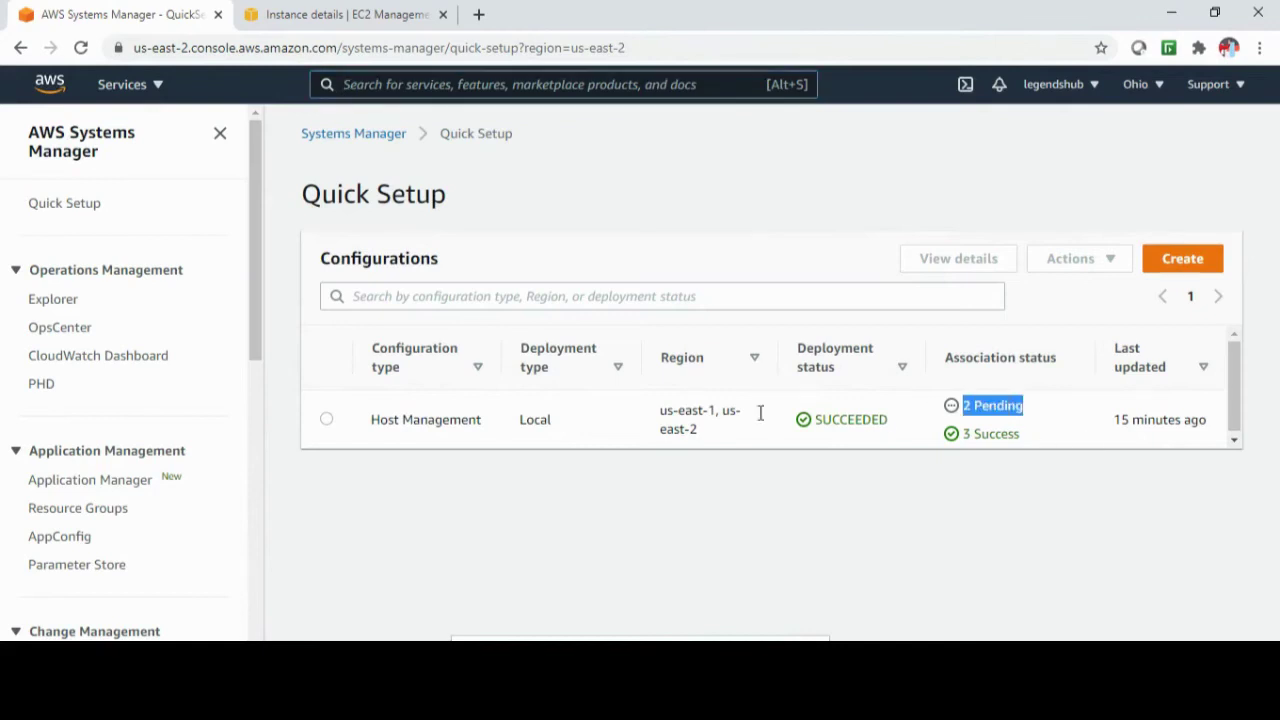
Open Inventory under Node Management and examine its Top 5 OS Versions and Top 5 Applications charts
scroll(163, 391, down, 5)
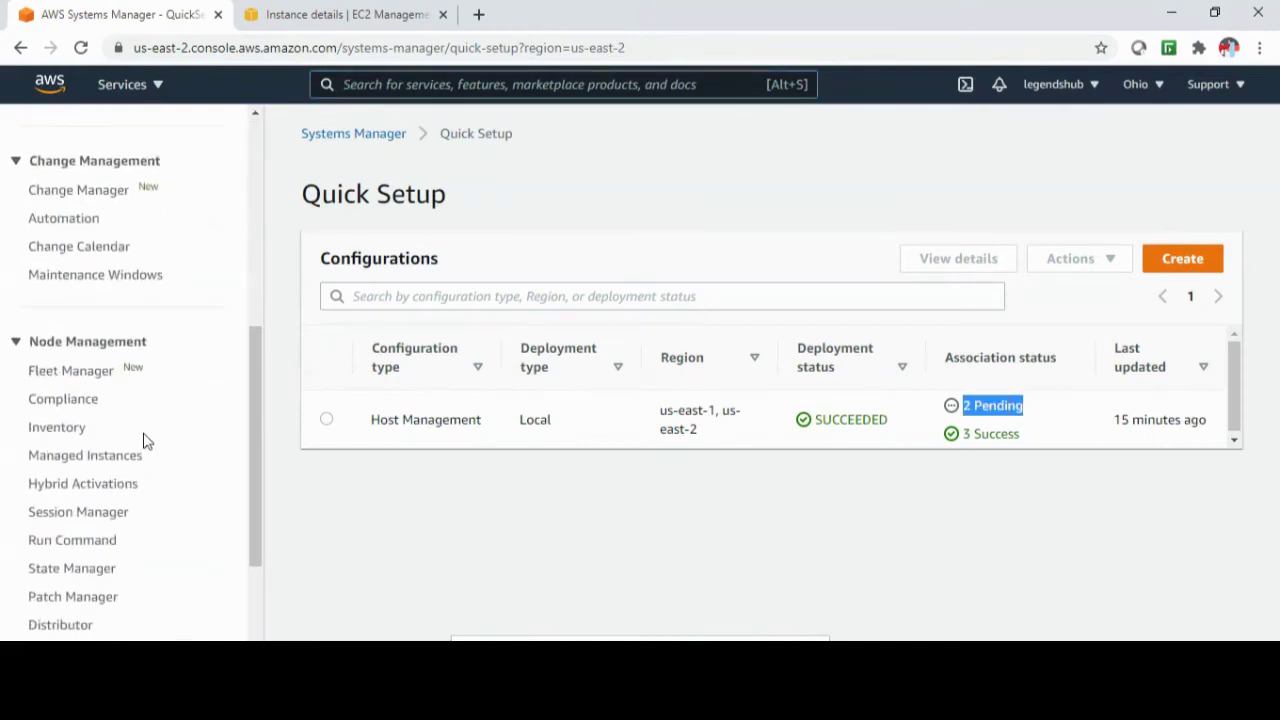
click(57, 428)
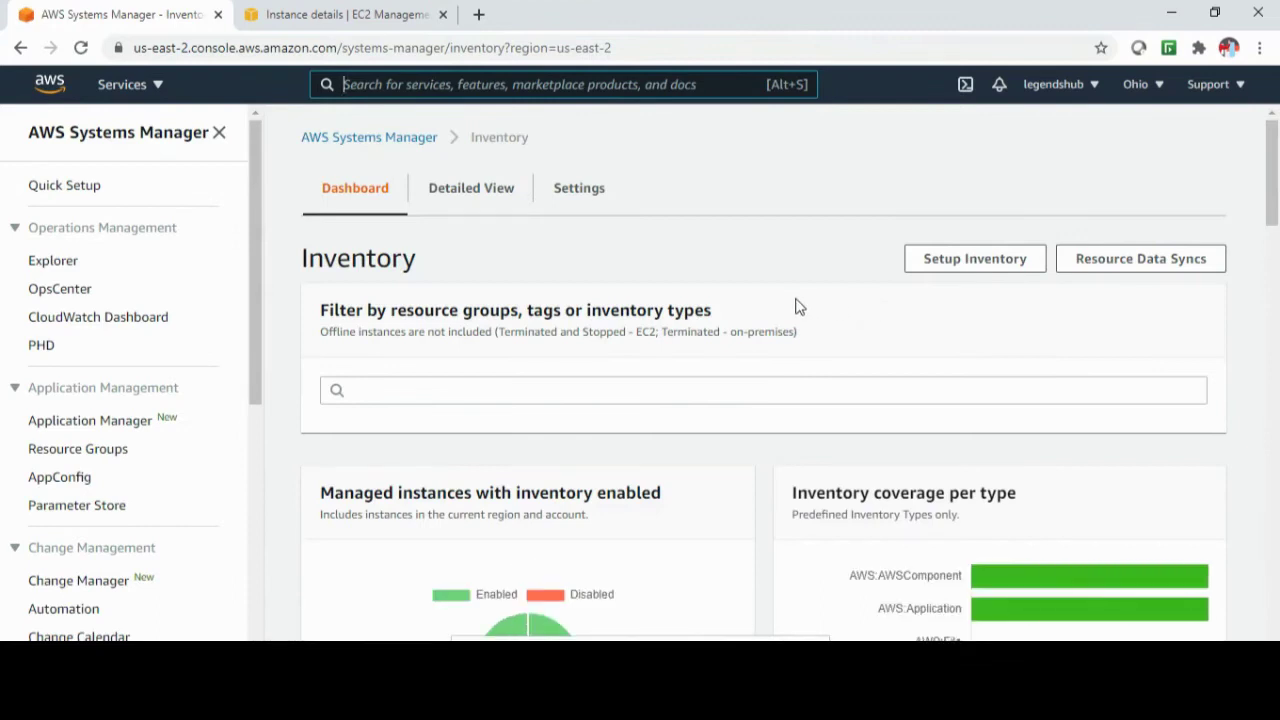
scroll(797, 306, down, 8)
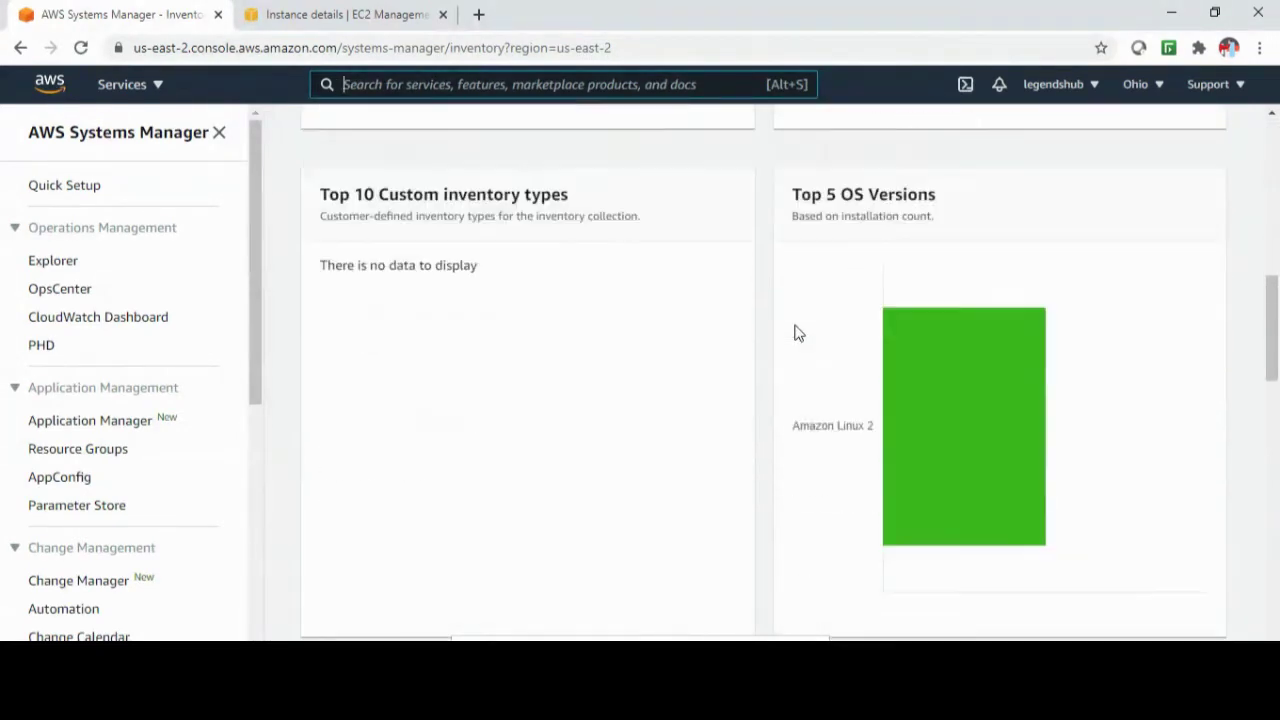
scroll(794, 331, down, 3)
mouse_move(957, 166)
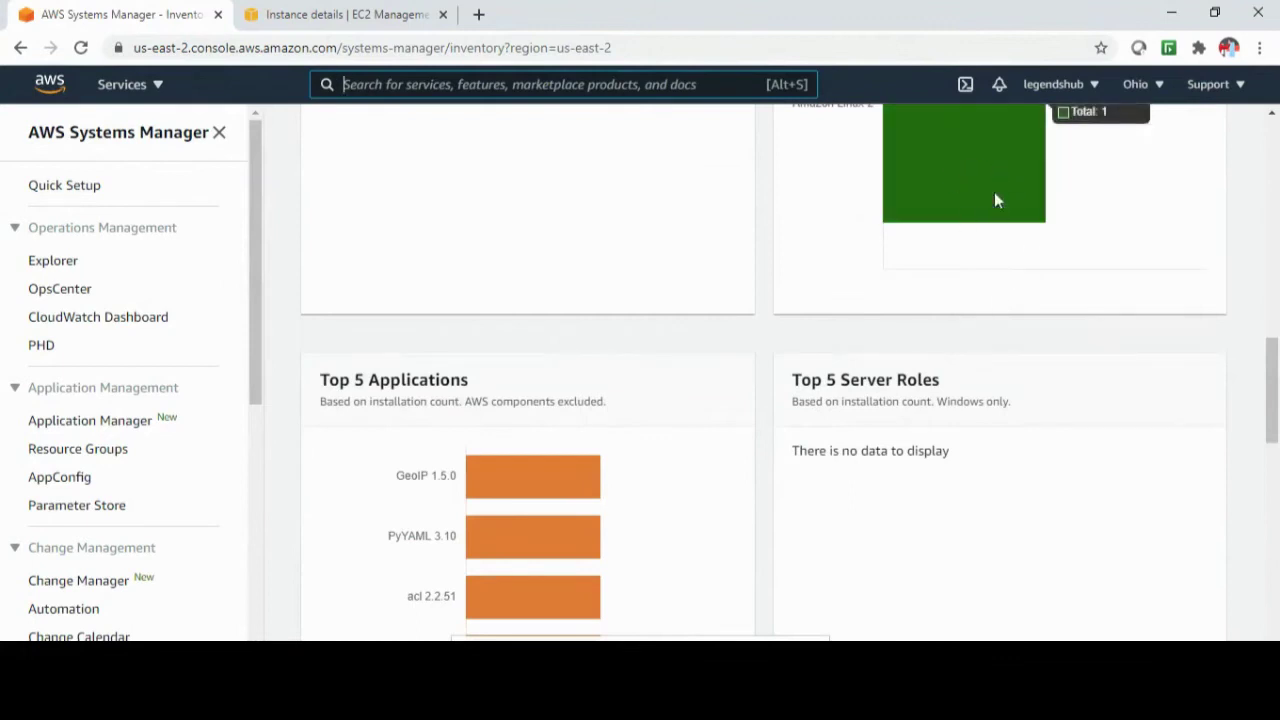
scroll(700, 360, down, 2)
mouse_move(523, 317)
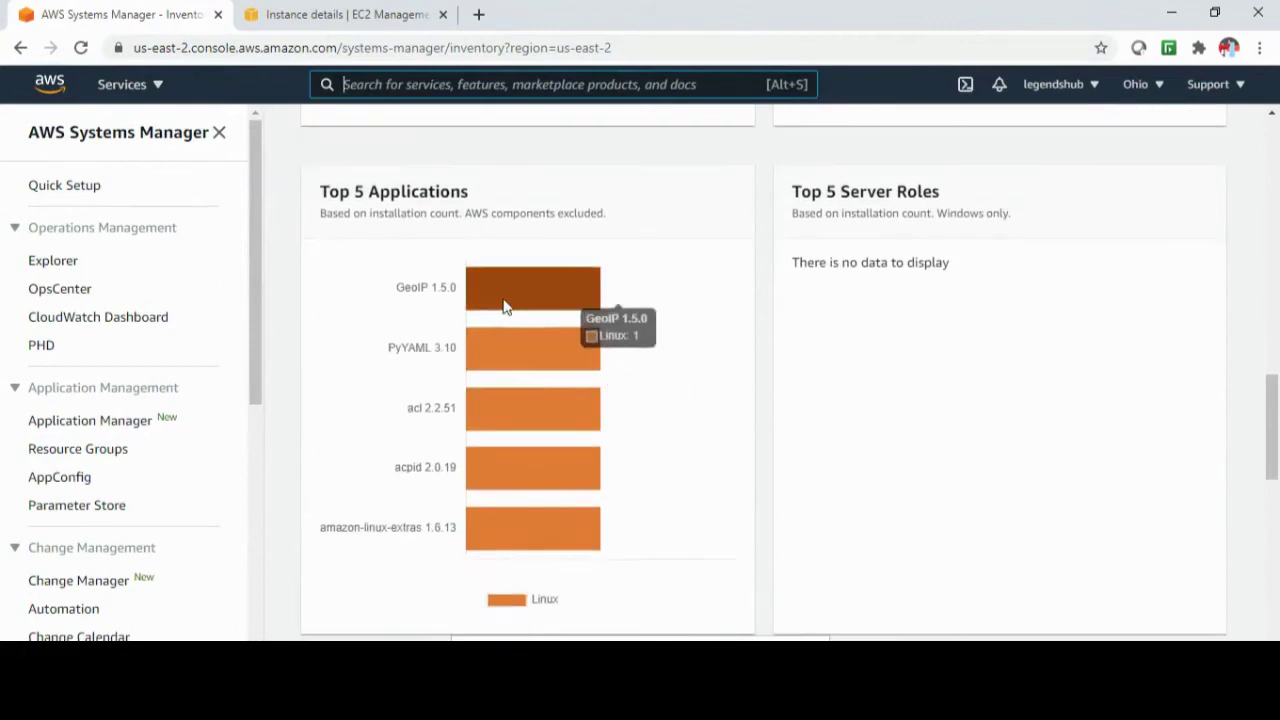
mouse_move(531, 546)
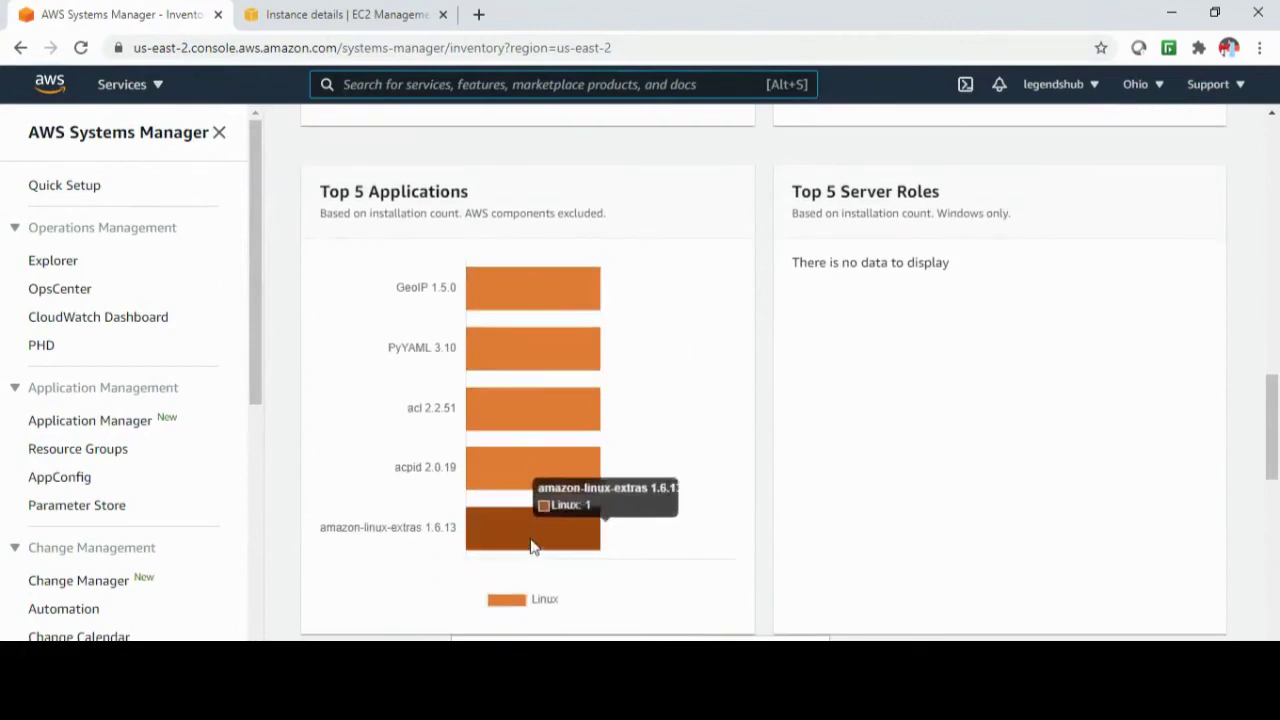
Review the Top 5 Services and corresponding managed instances in Inventory, and return to the inventory-enabled and coverage-per-type charts
scroll(723, 443, down, 5)
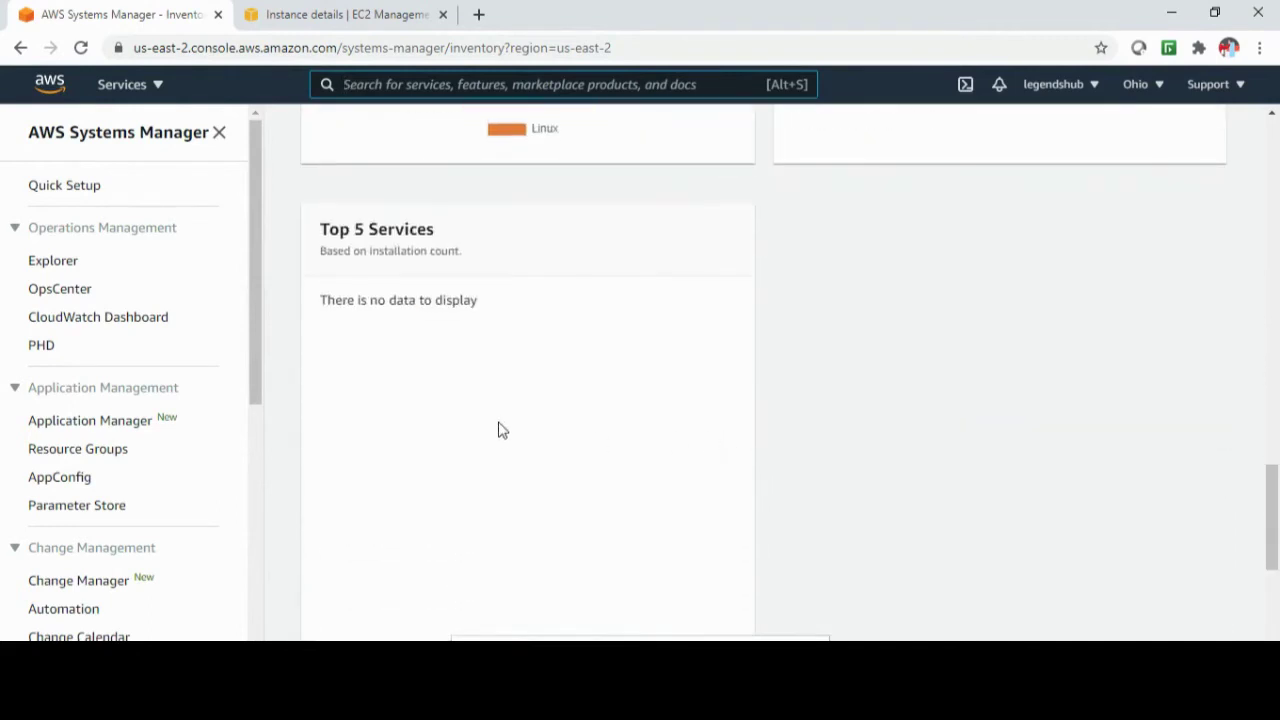
scroll(586, 371, down, 4)
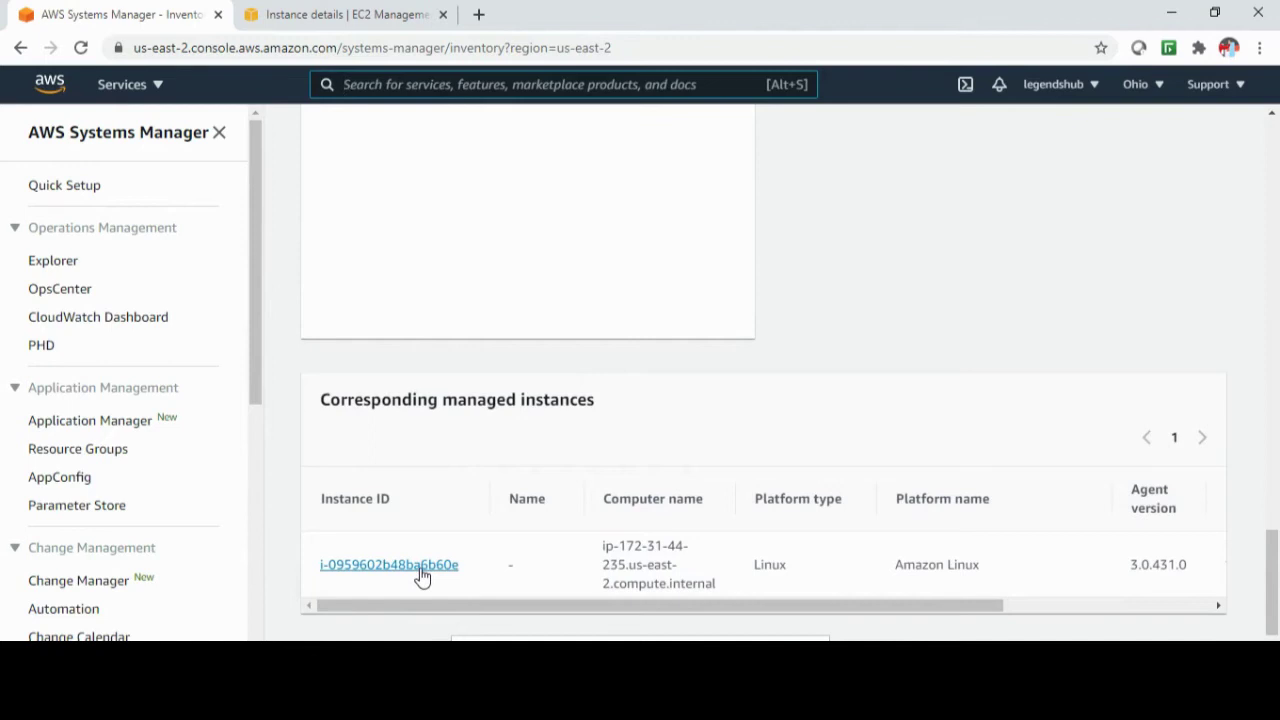
drag(429, 605, 408, 568)
scroll(540, 357, up, 4)
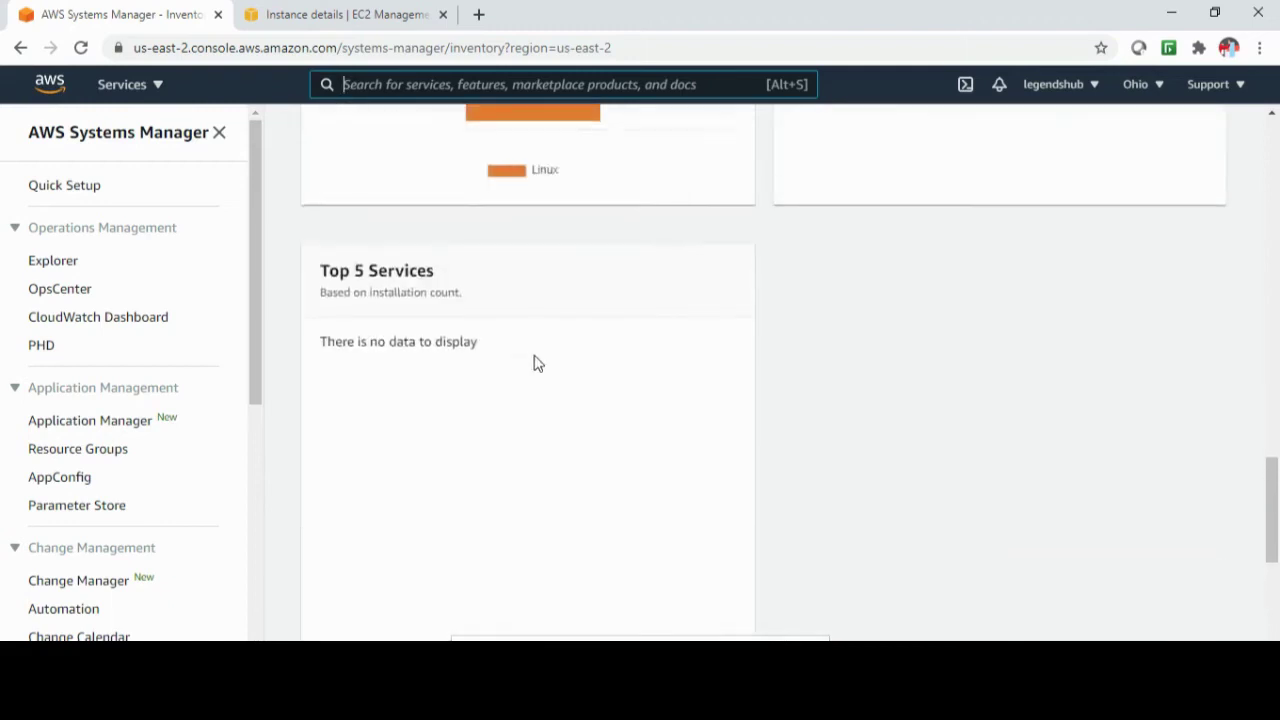
scroll(537, 363, up, 10)
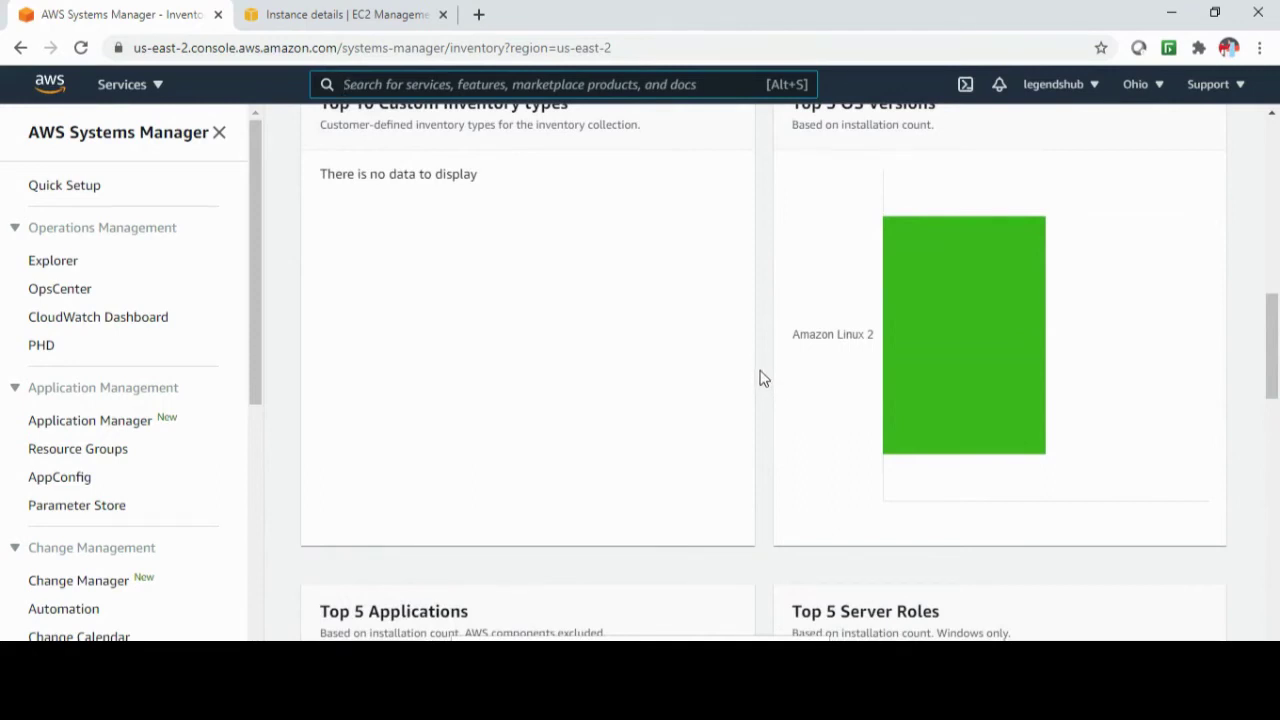
scroll(772, 400, up, 5)
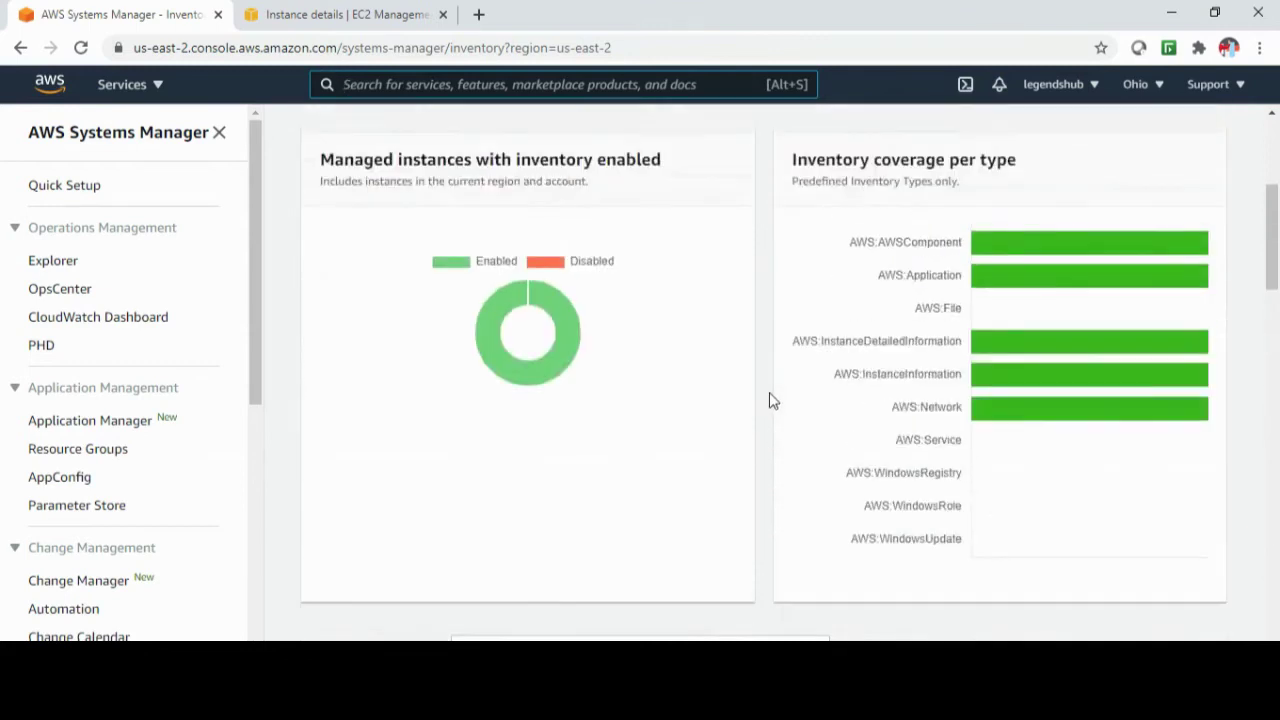
scroll(772, 400, up, 2)
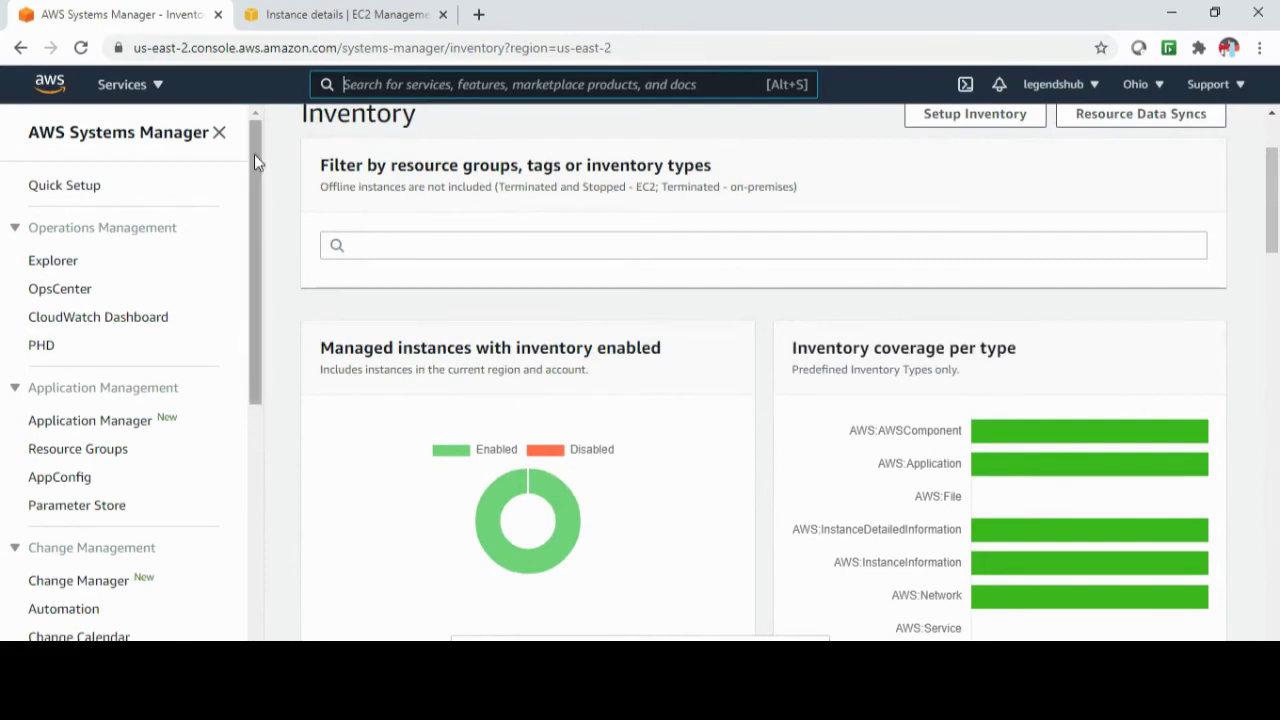
Switch to the EC2 instance details to check the instance's IAM role, and return to Systems Manager Inventory
click(320, 22)
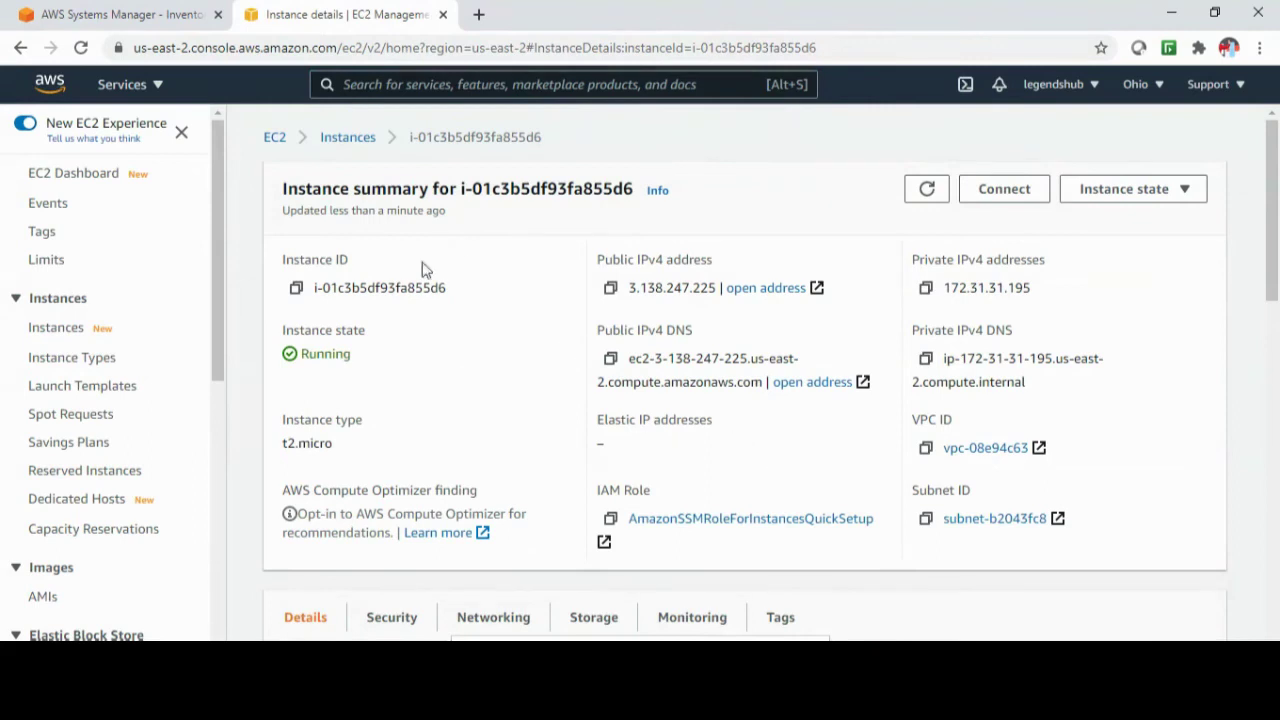
scroll(697, 388, down, 2)
drag(884, 335, 618, 333)
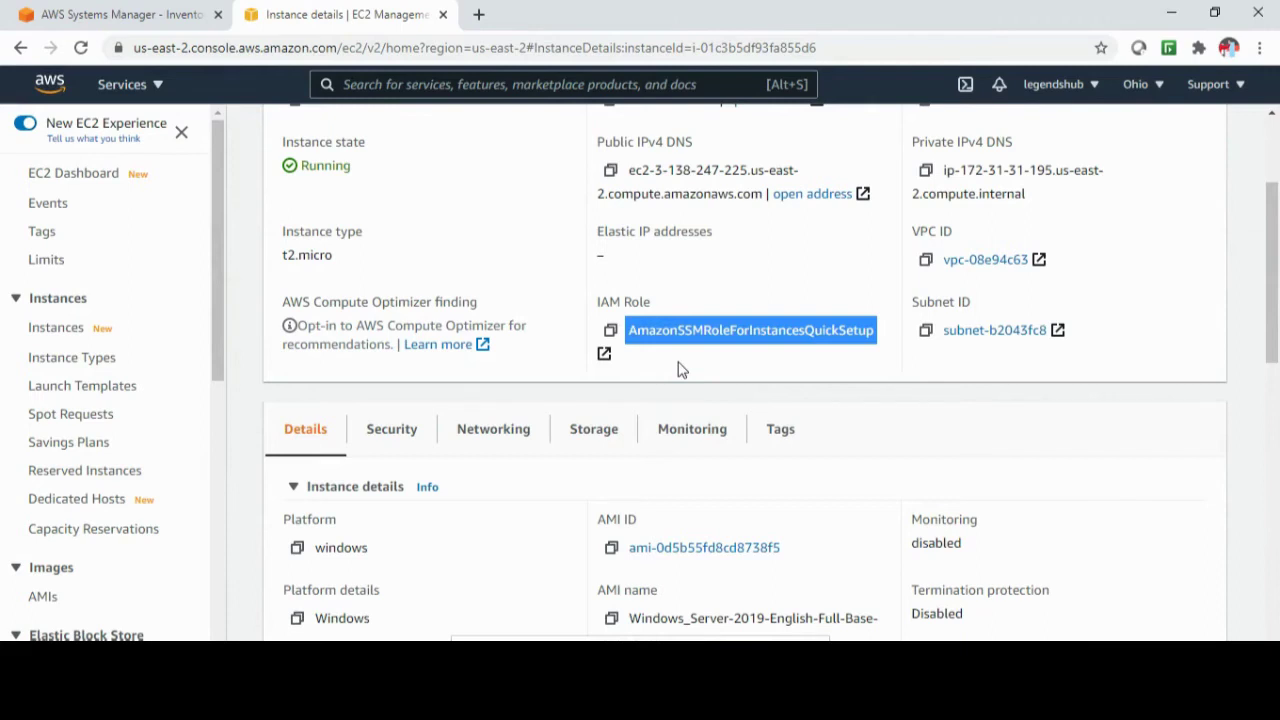
click(163, 22)
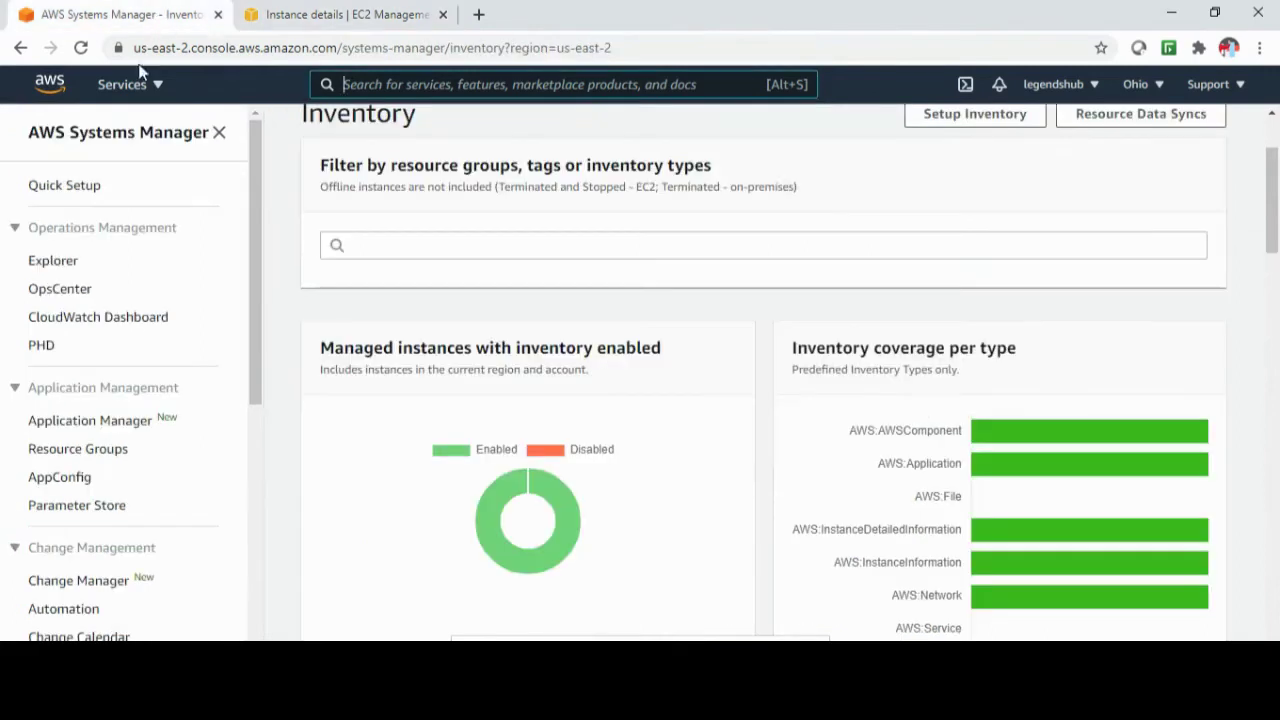
scroll(133, 358, down, 5)
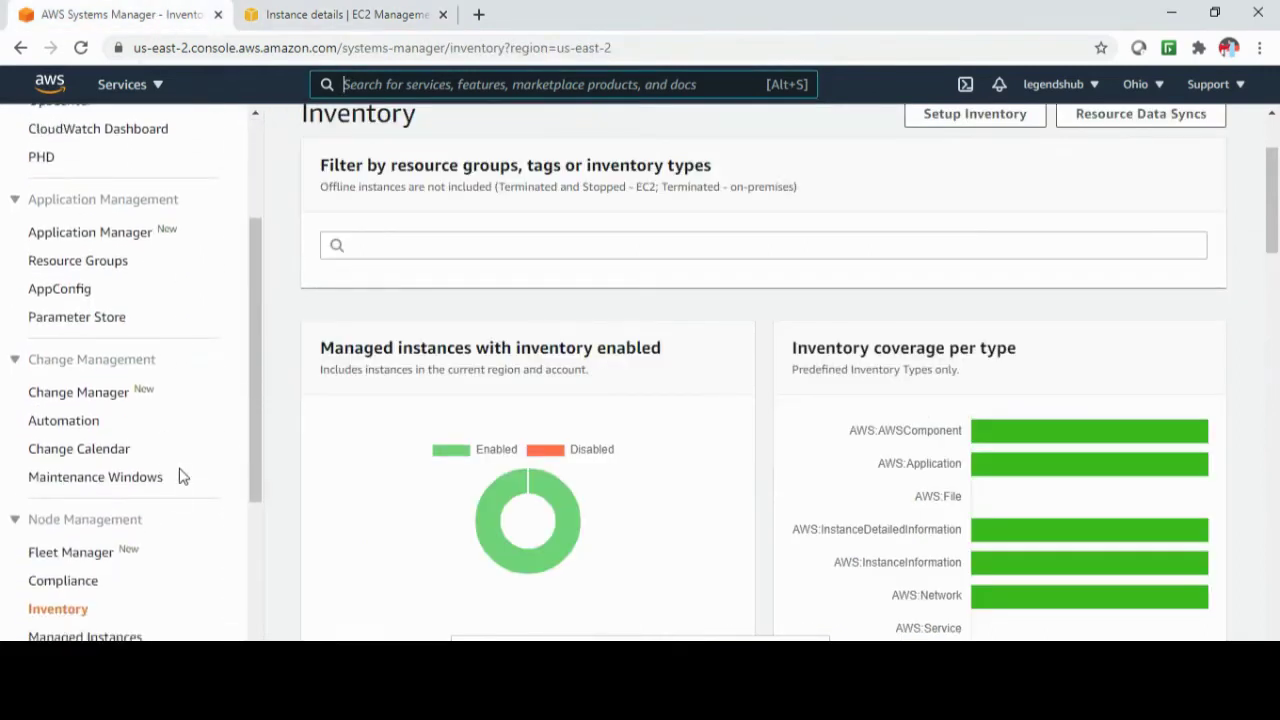
Open Managed Instances, check the instance's operating system and SSM Agent version, and view the Fleet Manager settings
scroll(75, 498, down, 4)
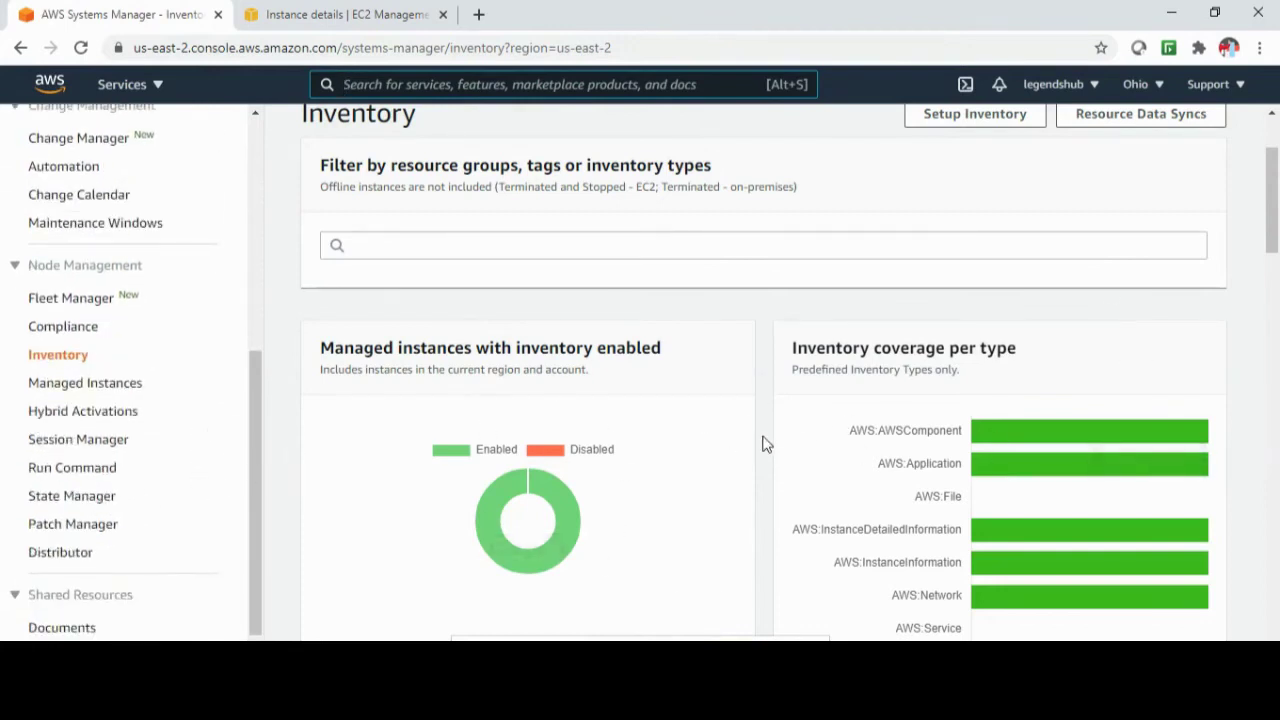
scroll(687, 441, down, 3)
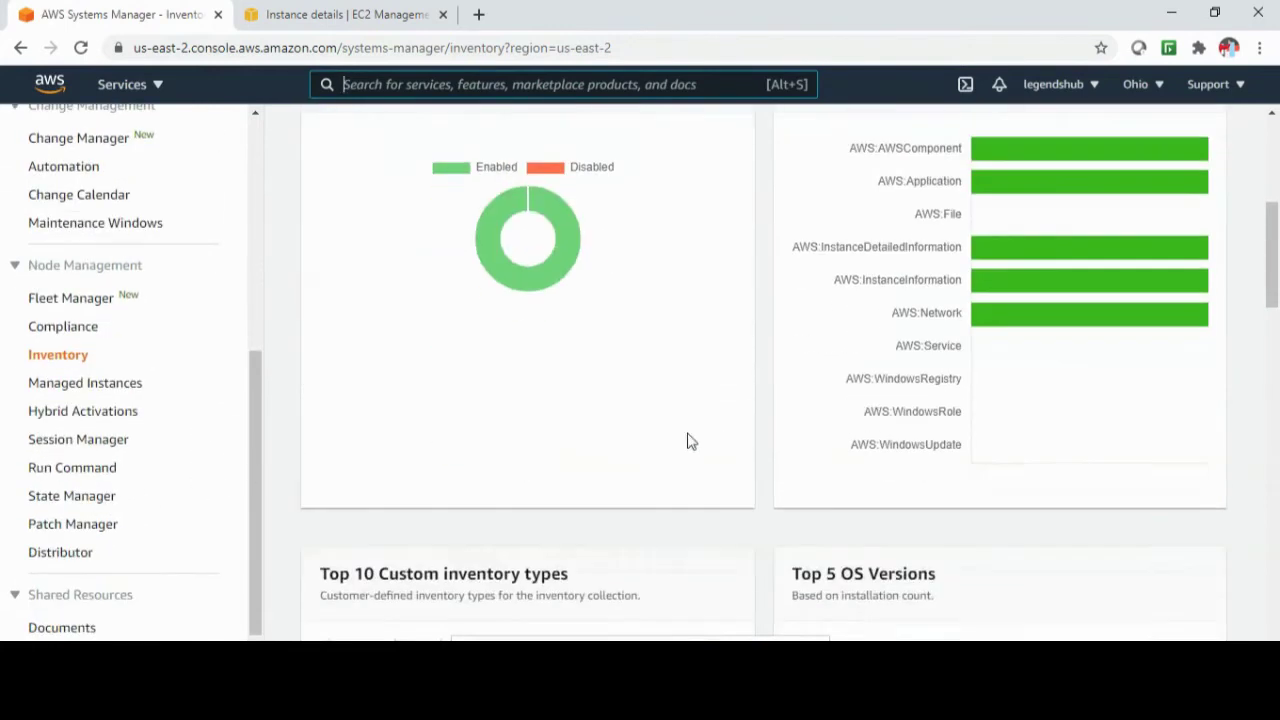
click(106, 396)
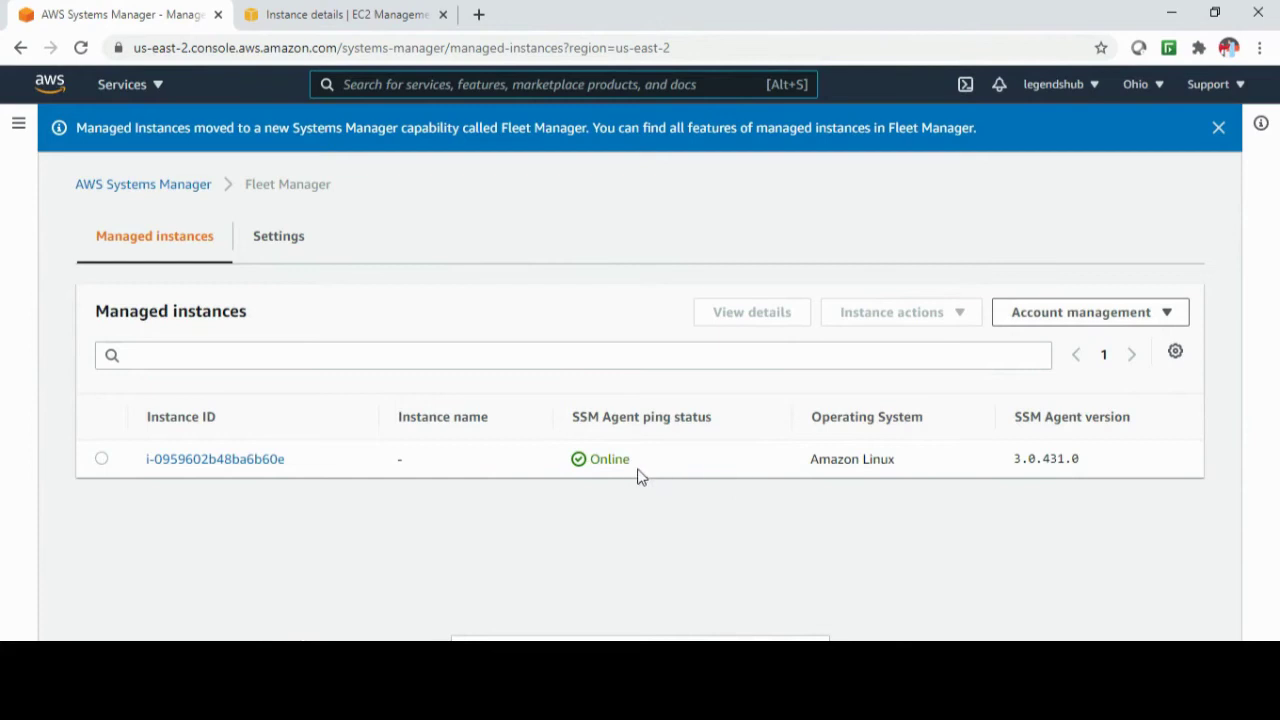
drag(918, 462, 810, 461)
drag(1109, 468, 950, 468)
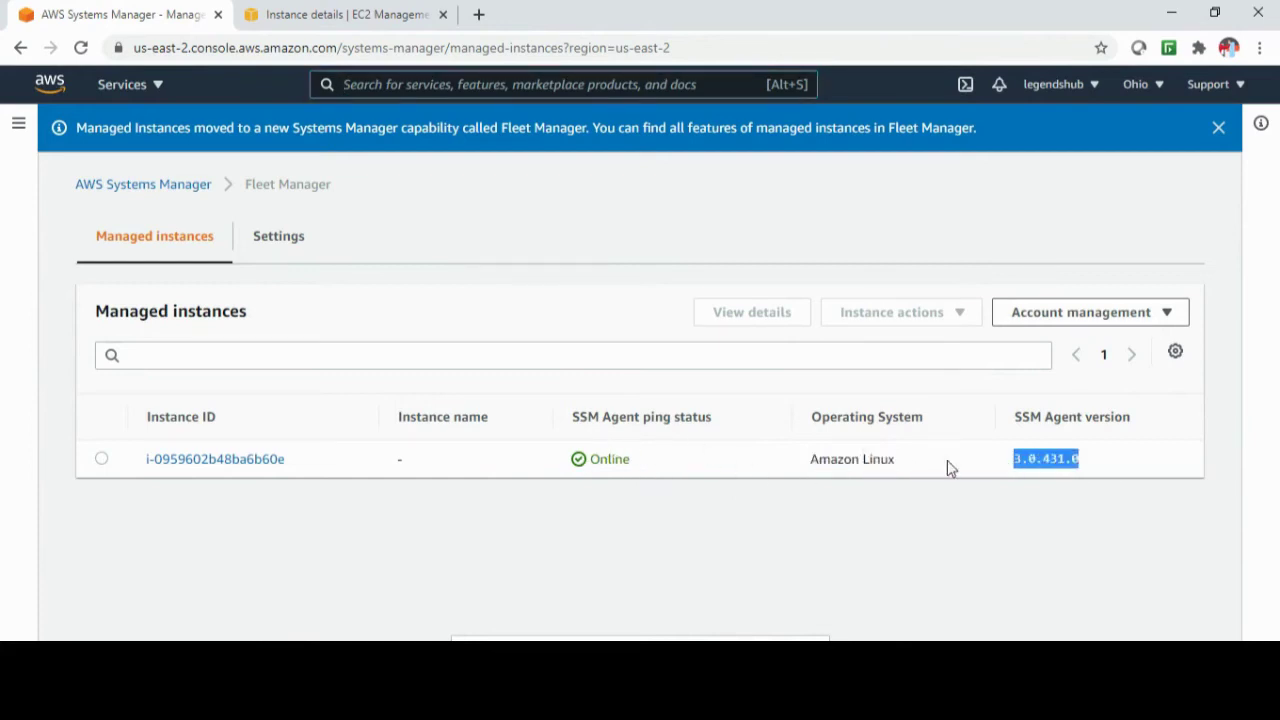
click(287, 244)
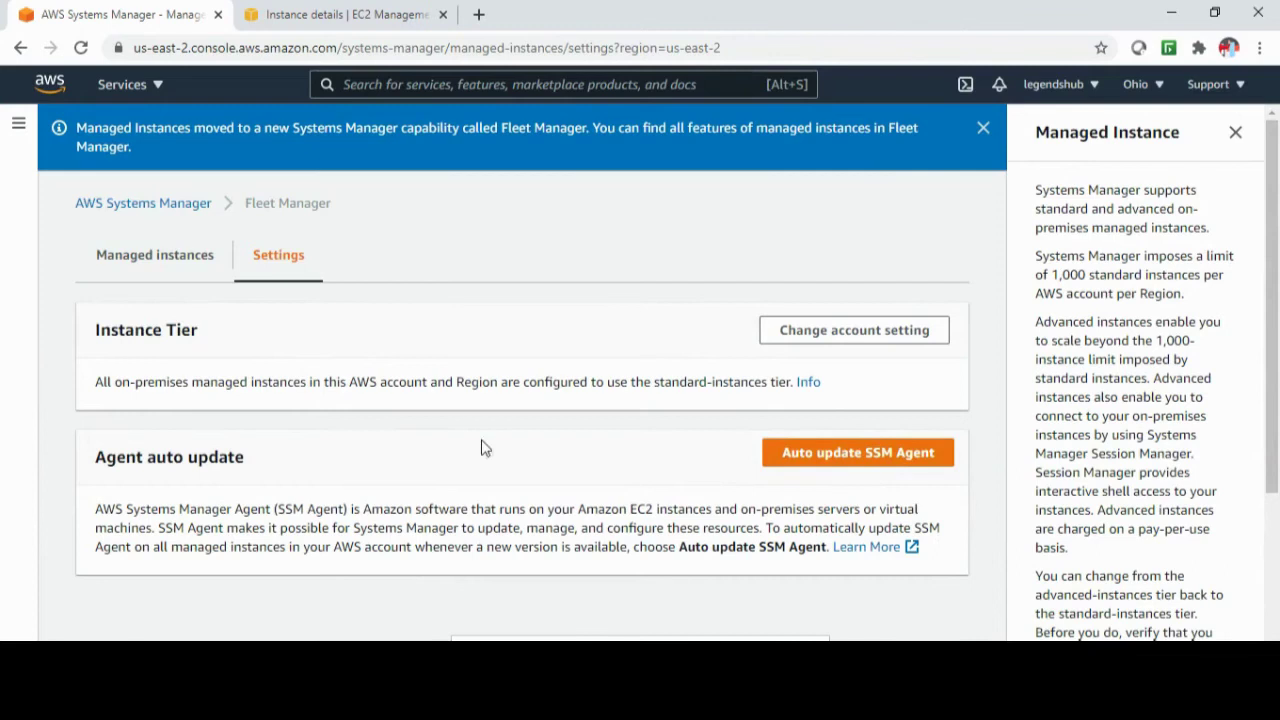
Open Hybrid Activations under Node Management and start creating an activation
click(18, 123)
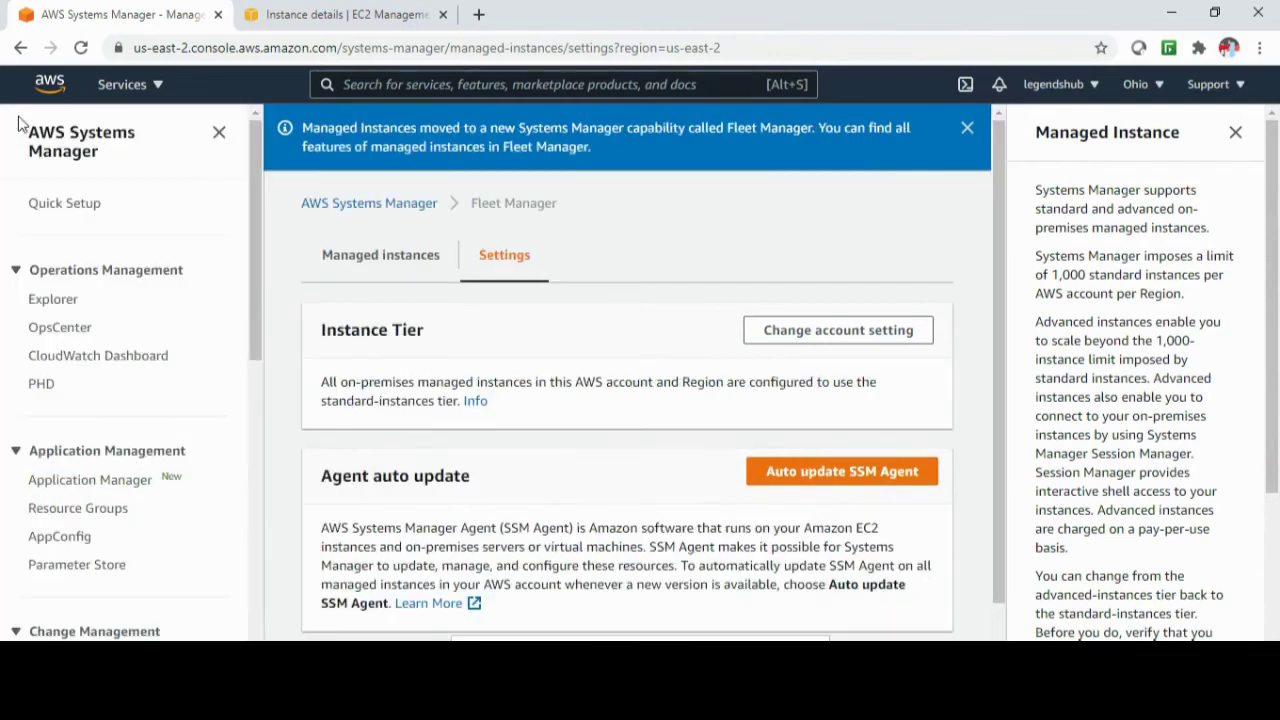
scroll(110, 400, down, 5)
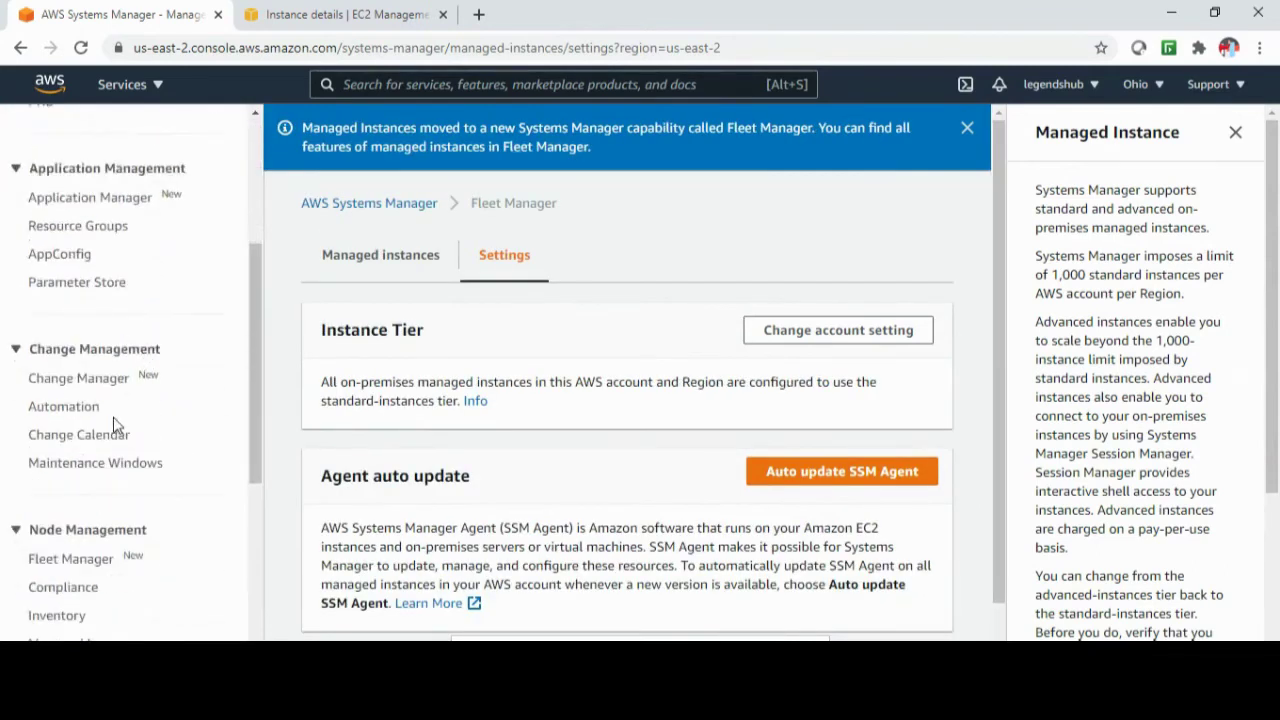
scroll(150, 490, down, 2)
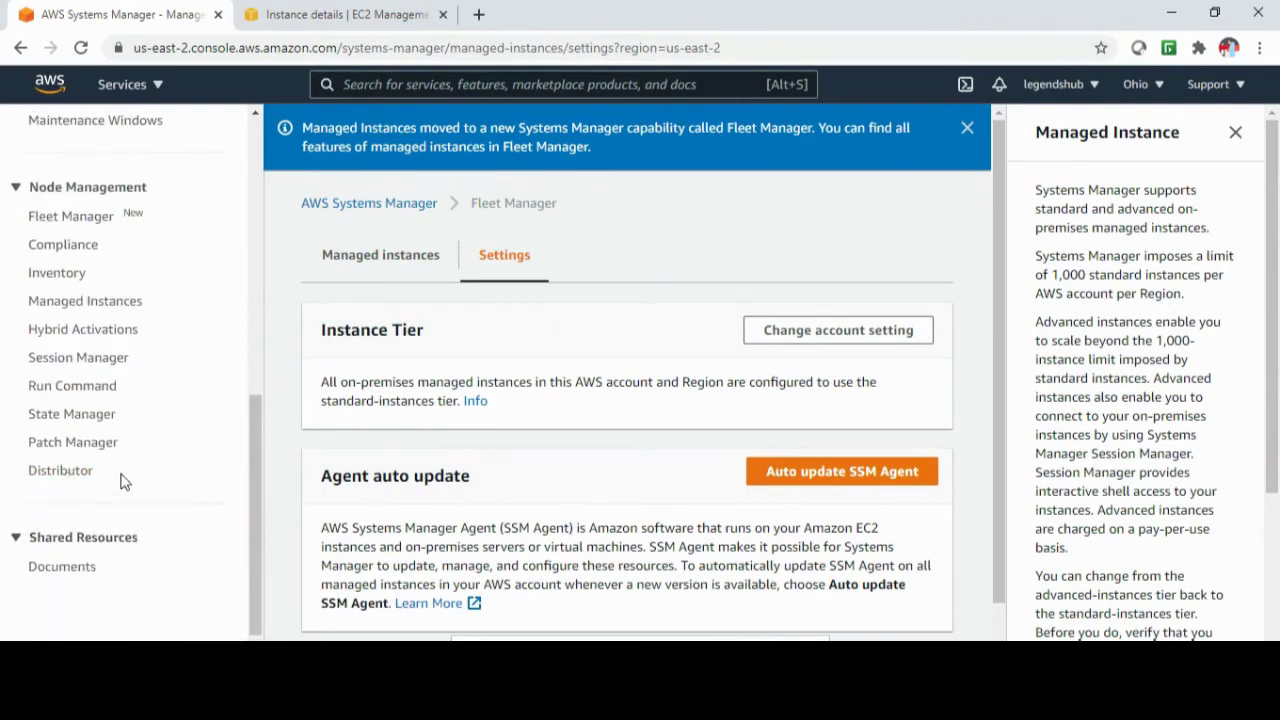
click(73, 332)
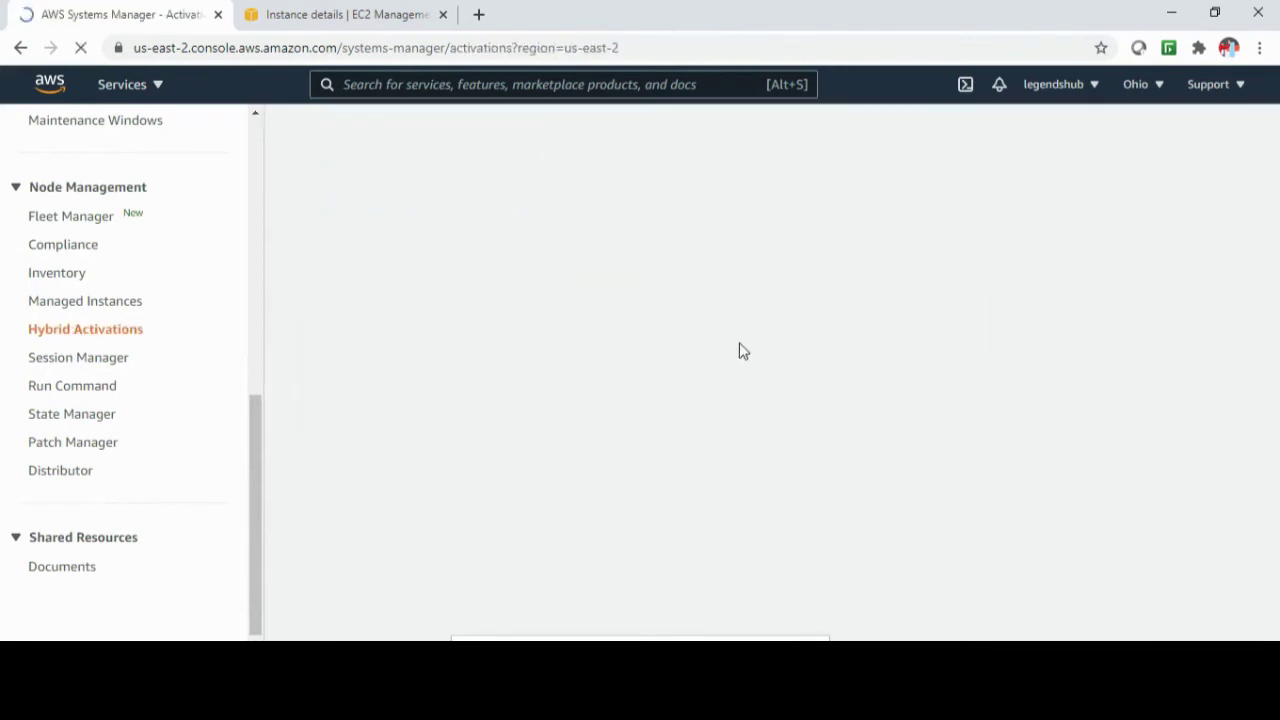
scroll(740, 398, down, 2)
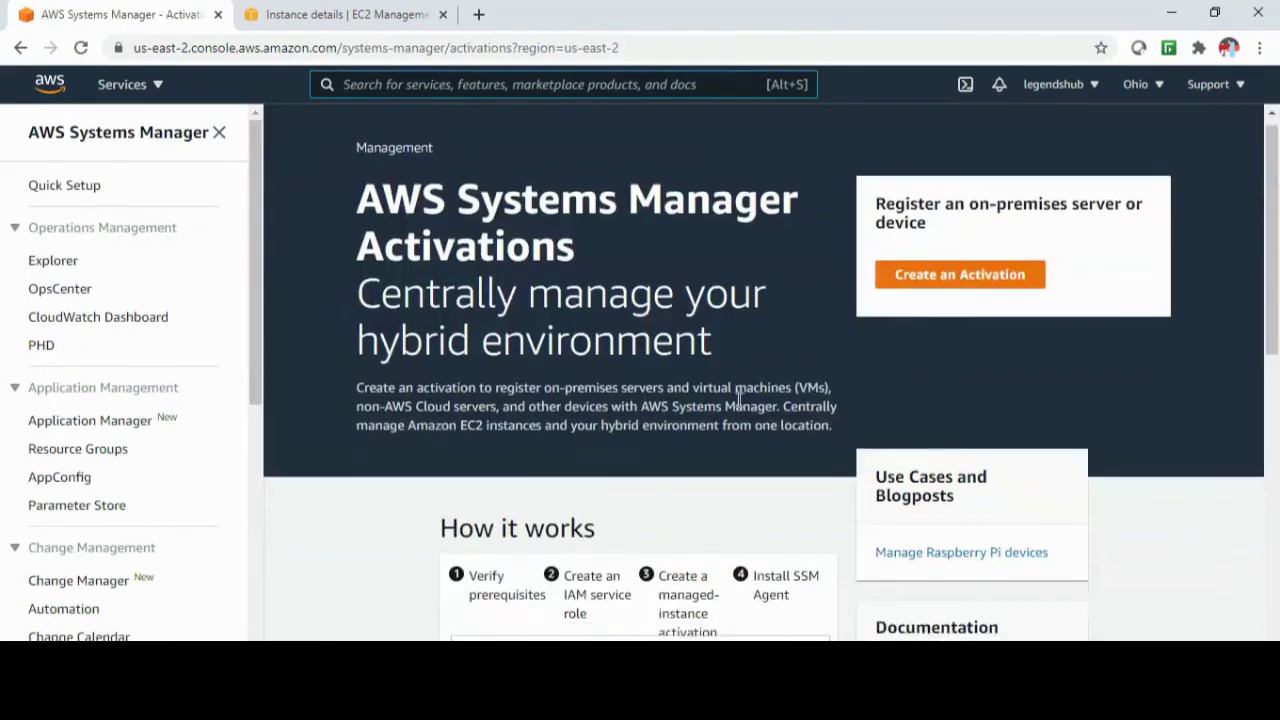
scroll(754, 428, up, 2)
click(985, 292)
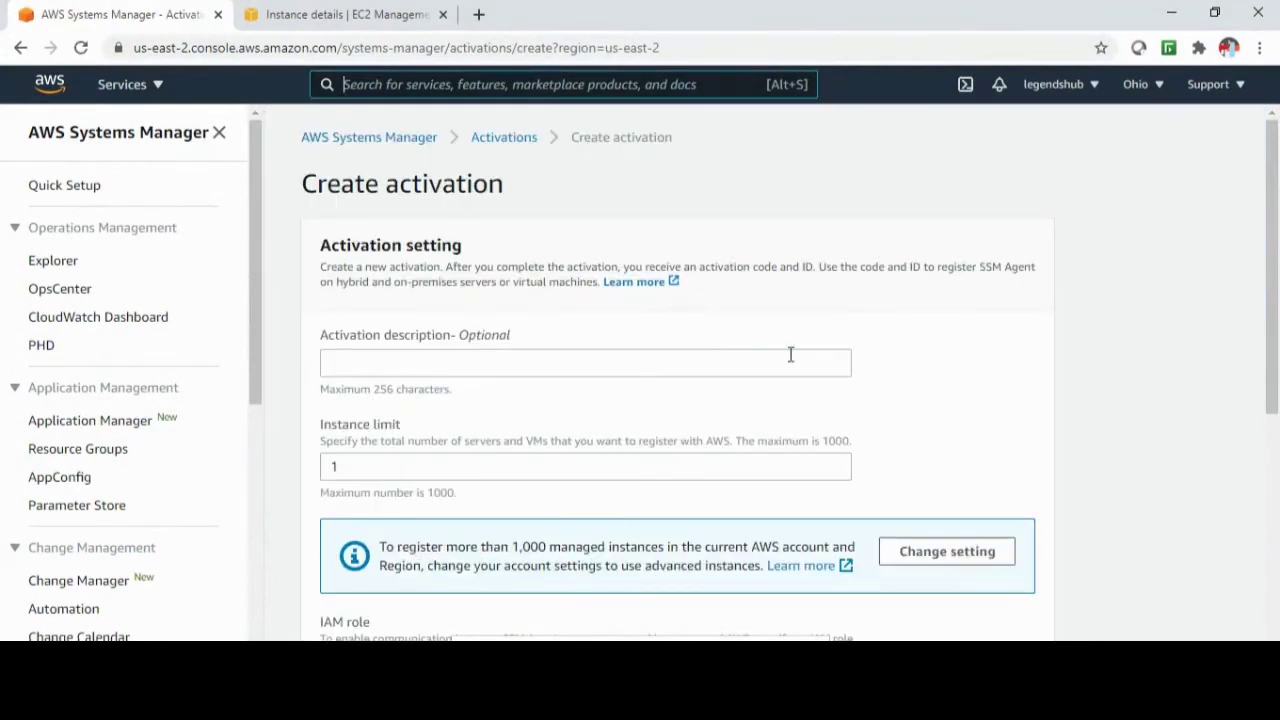
Set the activation description to Onpremises and the instance limit to 500
scroll(697, 372, down, 2)
scroll(629, 403, up, 1)
click(419, 270)
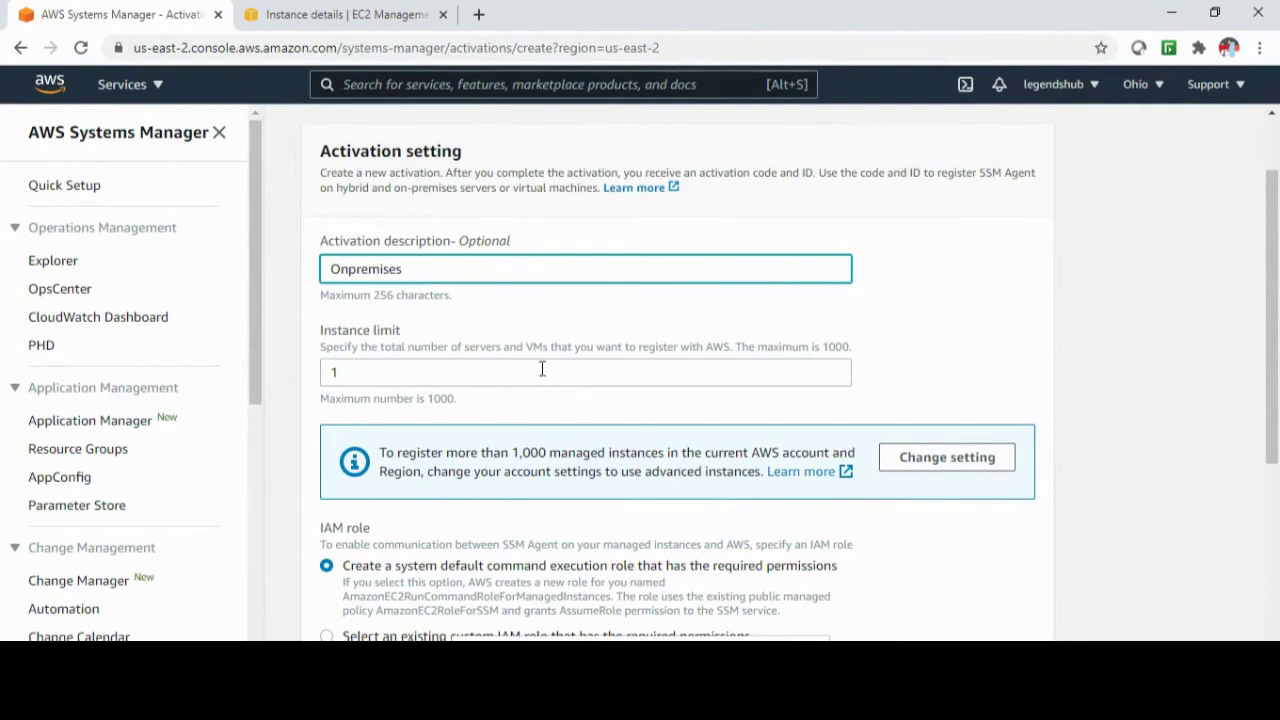
scroll(542, 369, down, 2)
drag(434, 186, 296, 195)
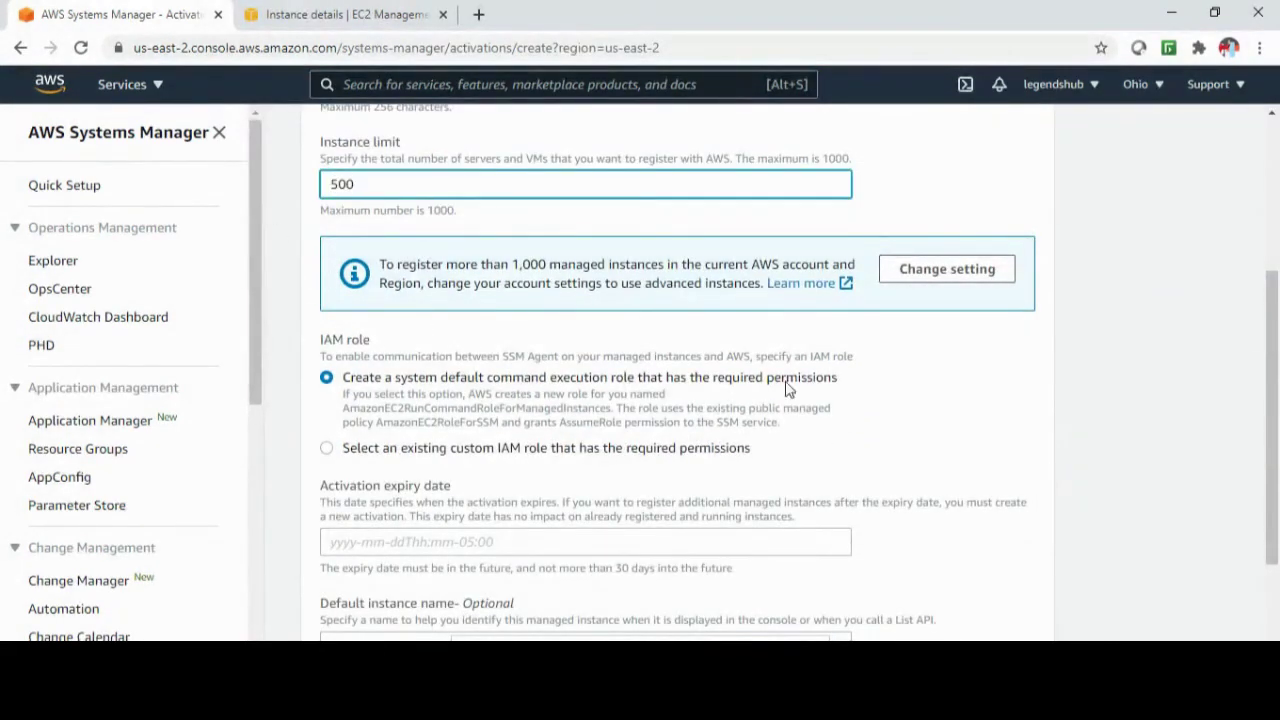
Use an existing custom IAM role for the activation and select AmazonSSMRoleForInstancesQuickSetup
scroll(829, 429, down, 1)
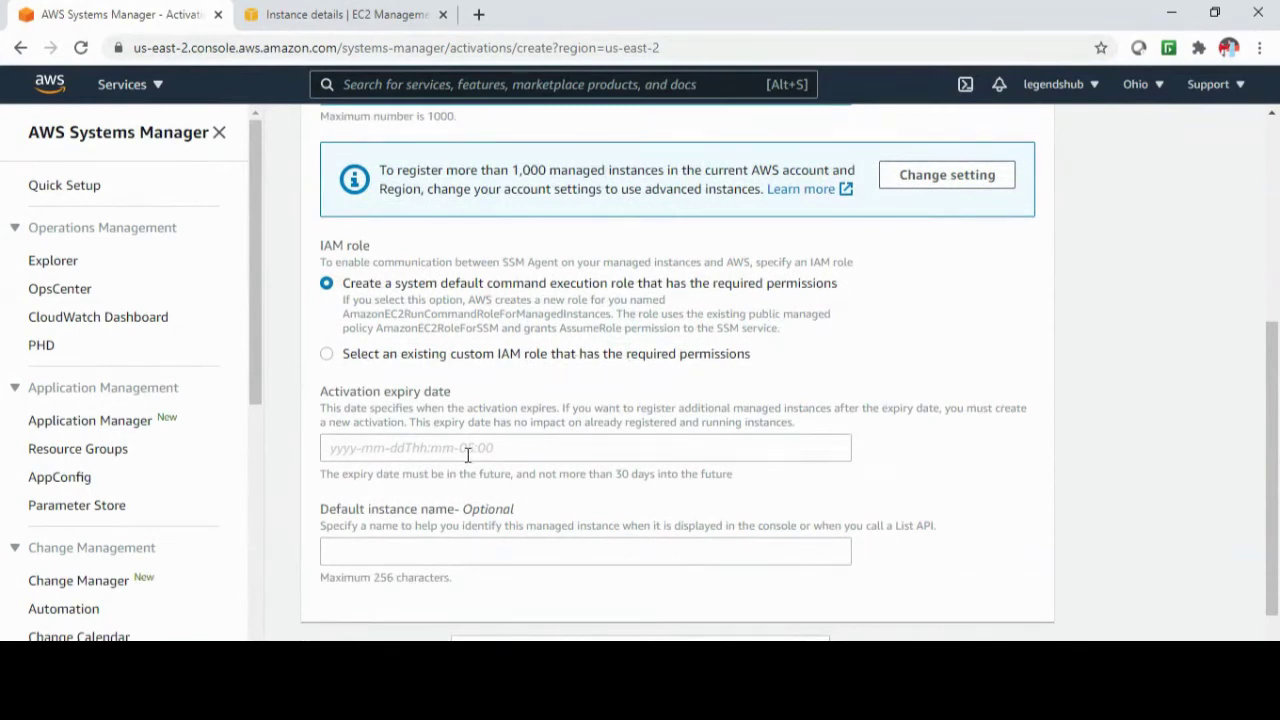
click(331, 356)
click(386, 512)
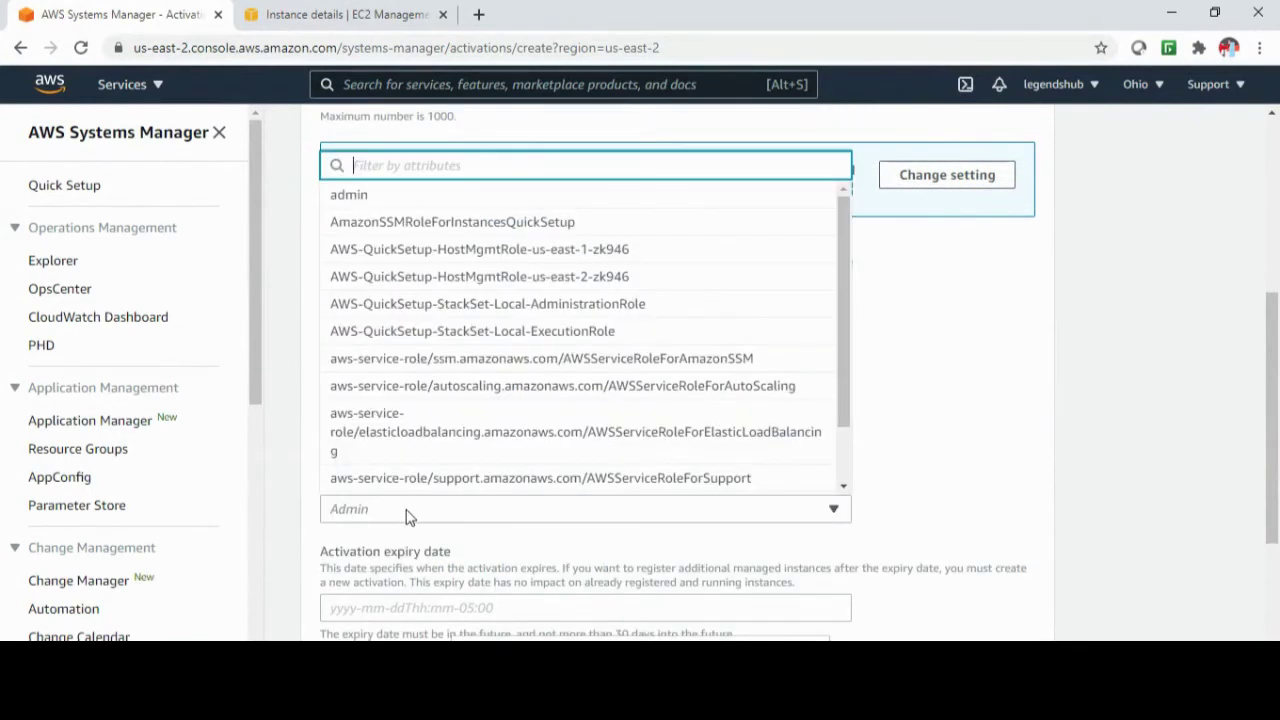
click(617, 224)
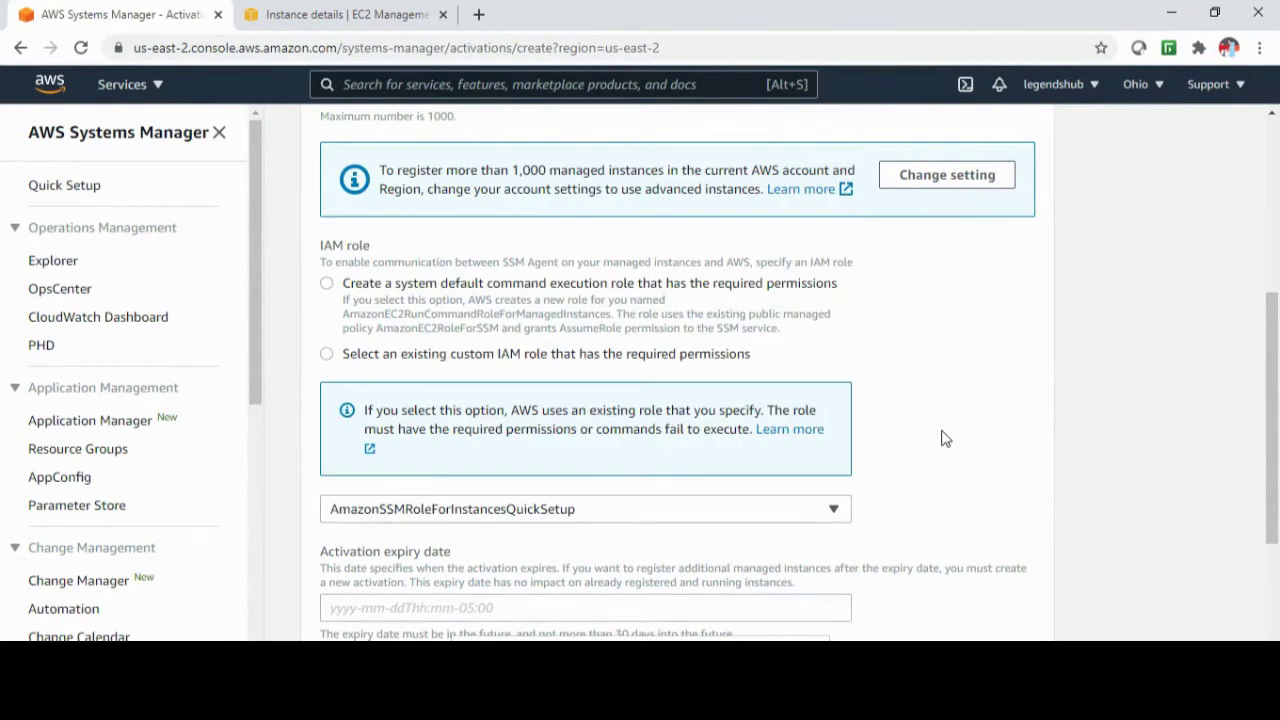
Try to create the activation, leaving the expiry date and default instance name blank
scroll(929, 448, down, 2)
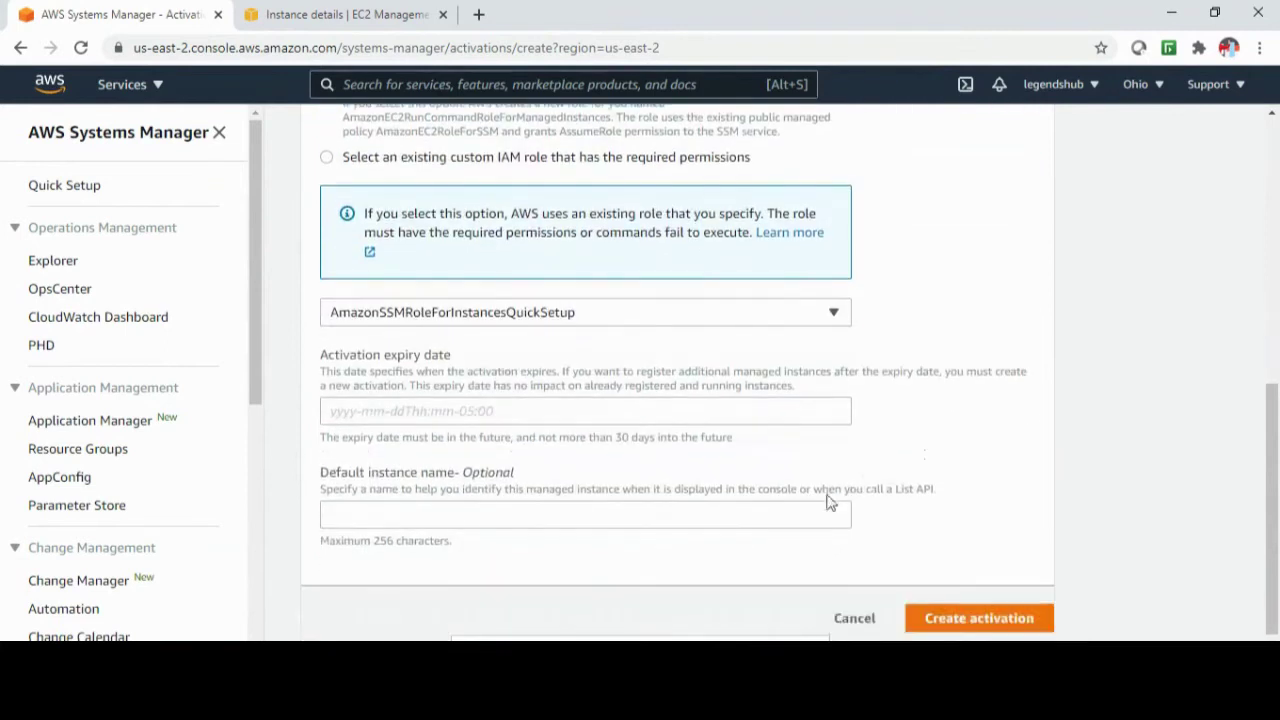
click(431, 510)
click(733, 565)
scroll(991, 566, up, 3)
scroll(991, 566, down, 3)
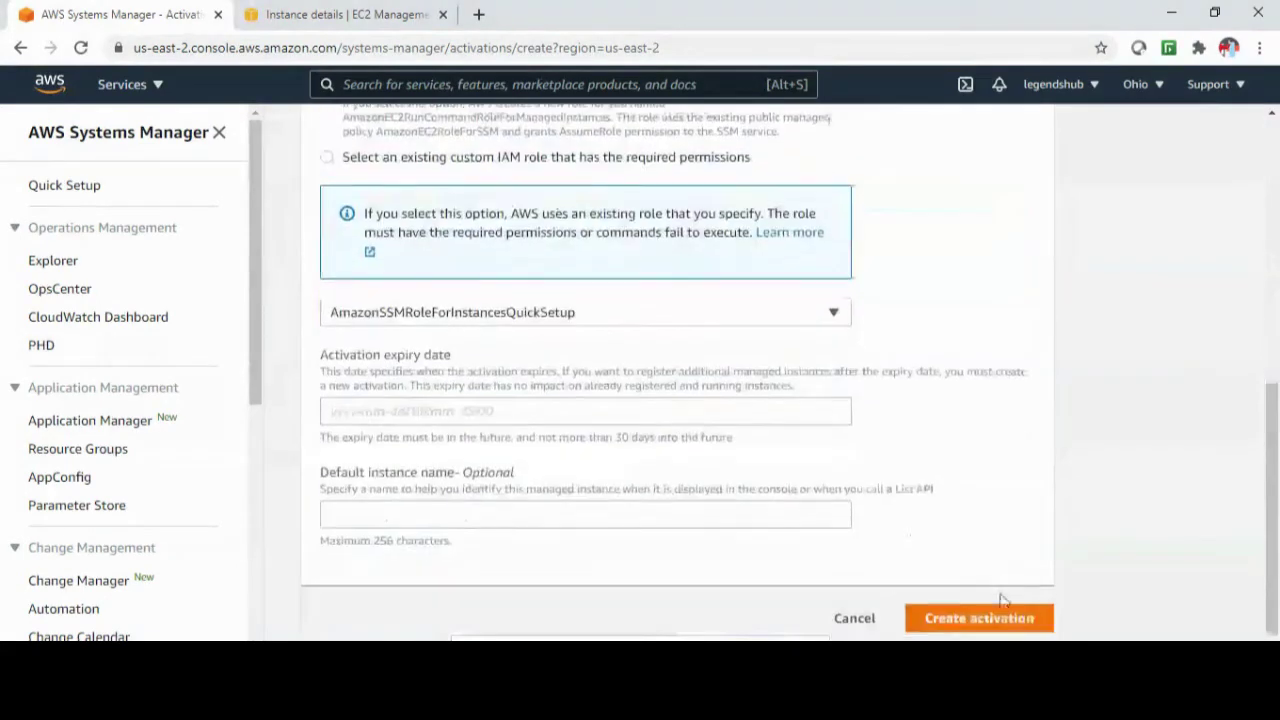
click(979, 618)
scroll(887, 495, down, 1)
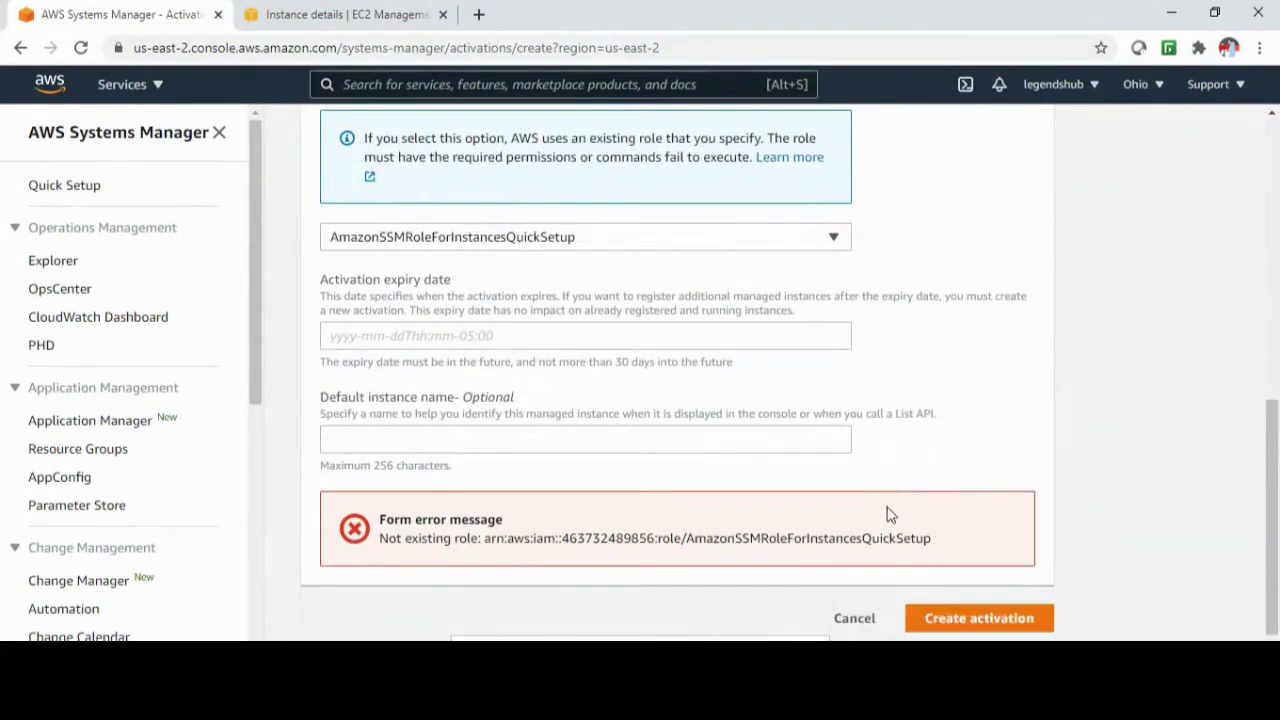
Change the IAM role to AWS-QuickSetup-HostMgmtRole-us-east-1-zk946 and create the activation
click(570, 247)
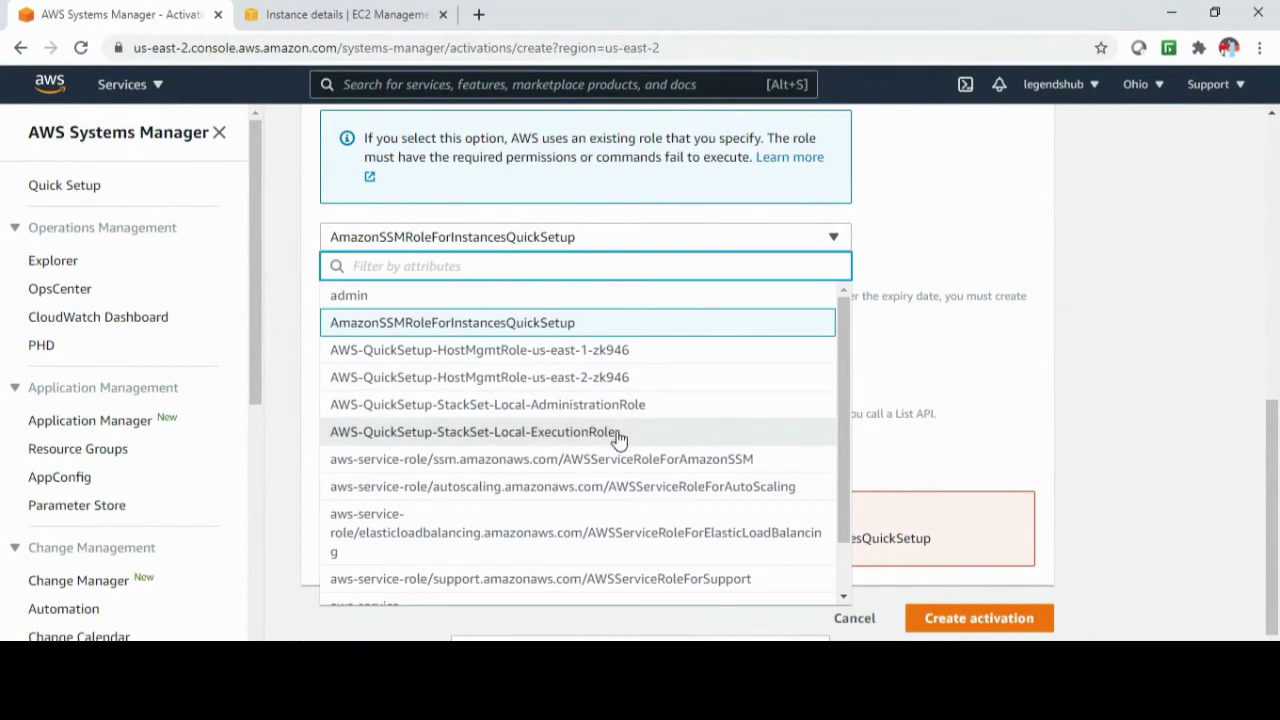
click(660, 352)
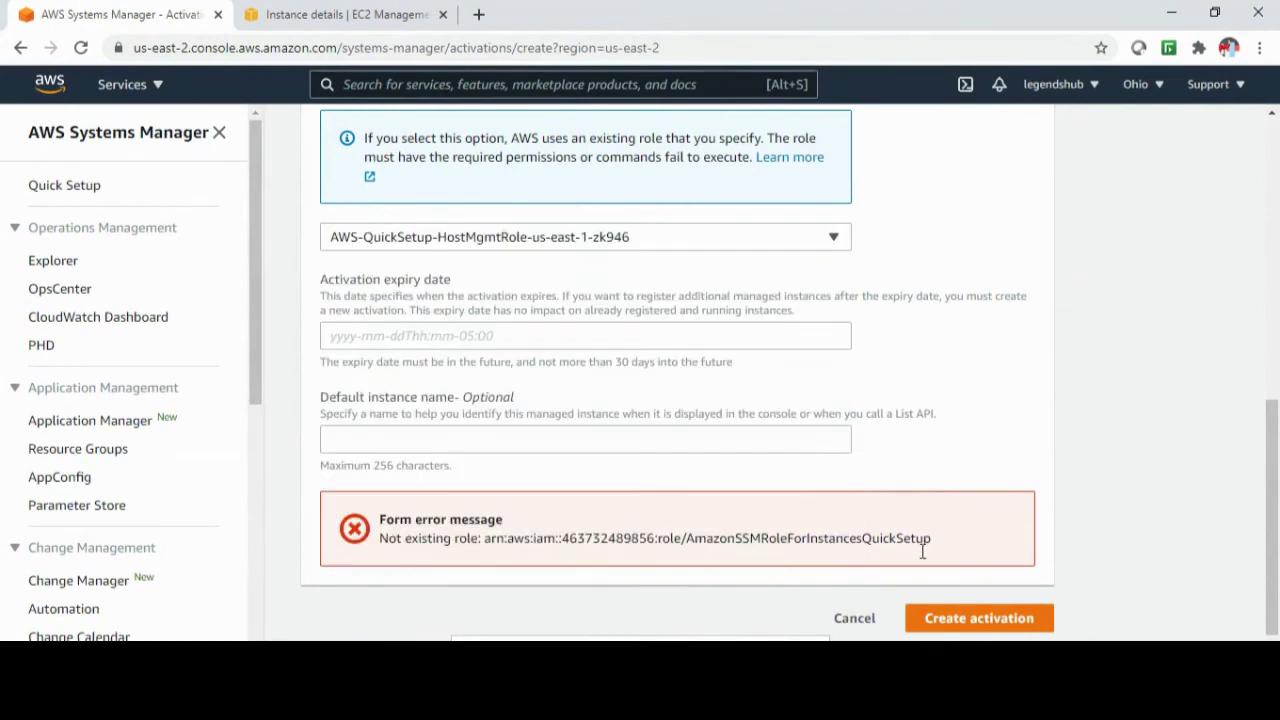
click(960, 620)
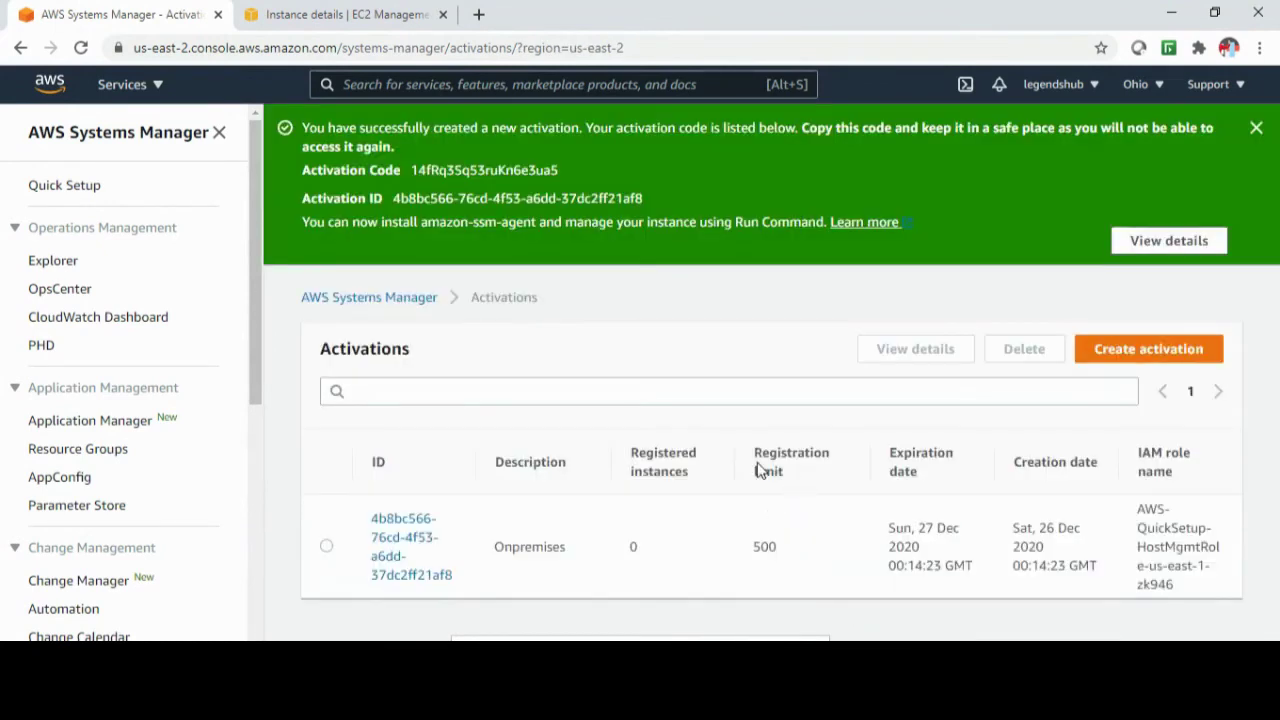
Open the Onpremises activation's details and examine its description and activation ID
drag(449, 572, 370, 550)
click(380, 549)
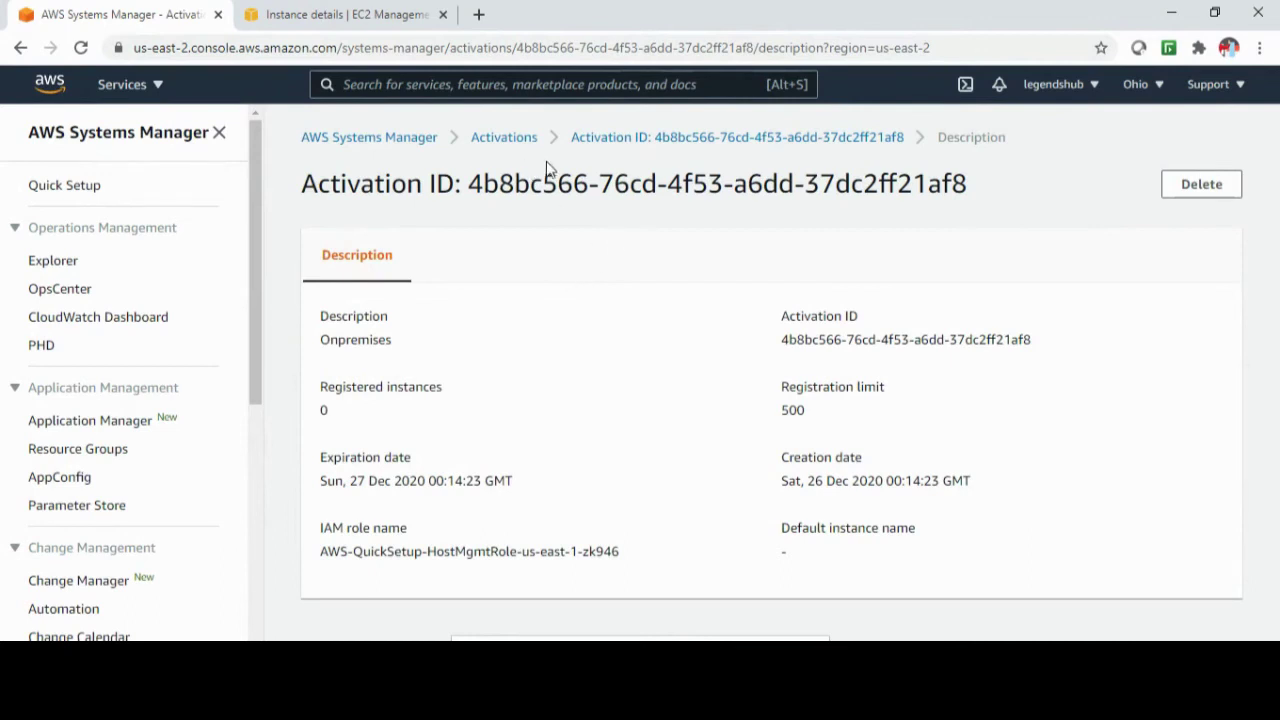
click(706, 143)
drag(968, 193, 476, 175)
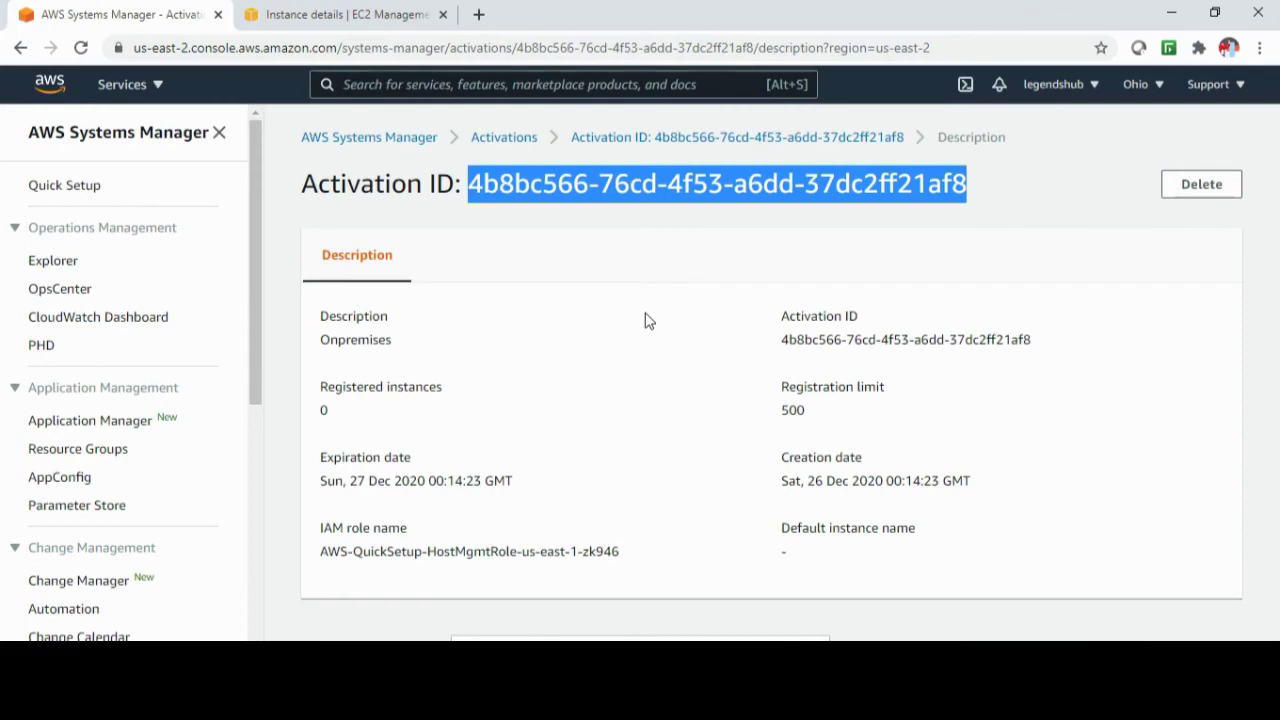
Open Run Command under Node Management and start a new command
scroll(183, 420, down, 3)
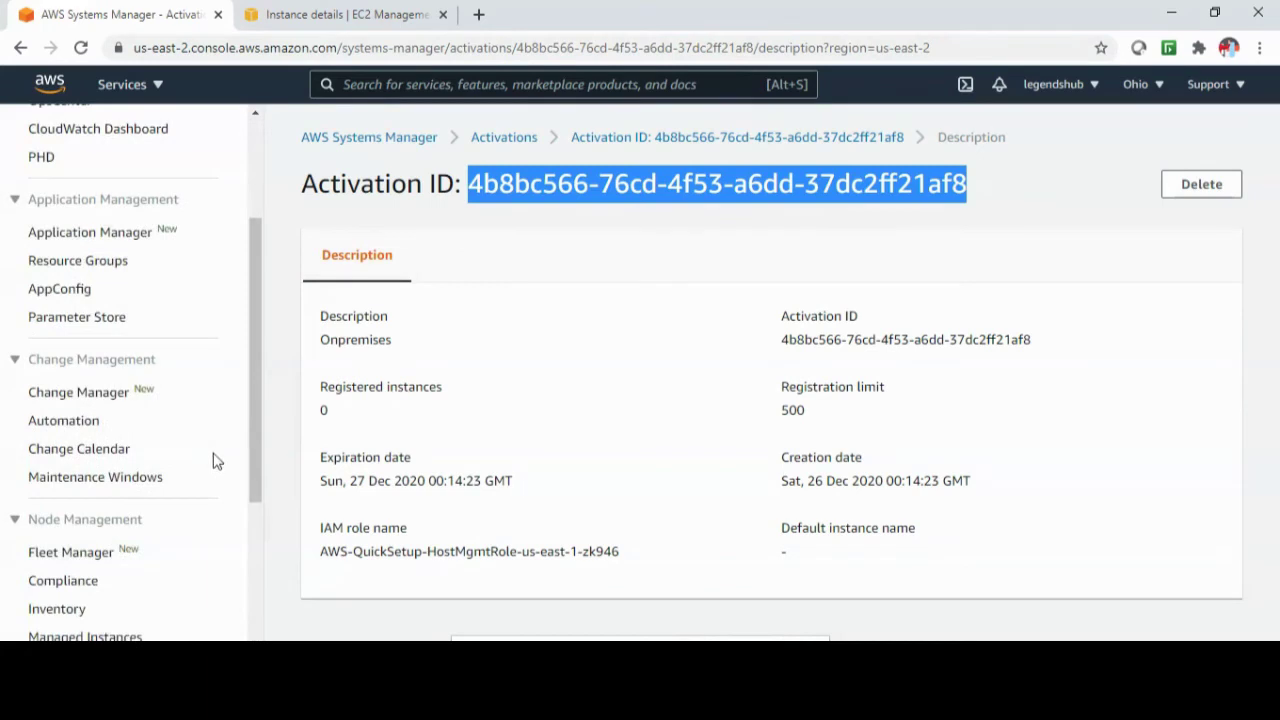
scroll(227, 499, down, 1)
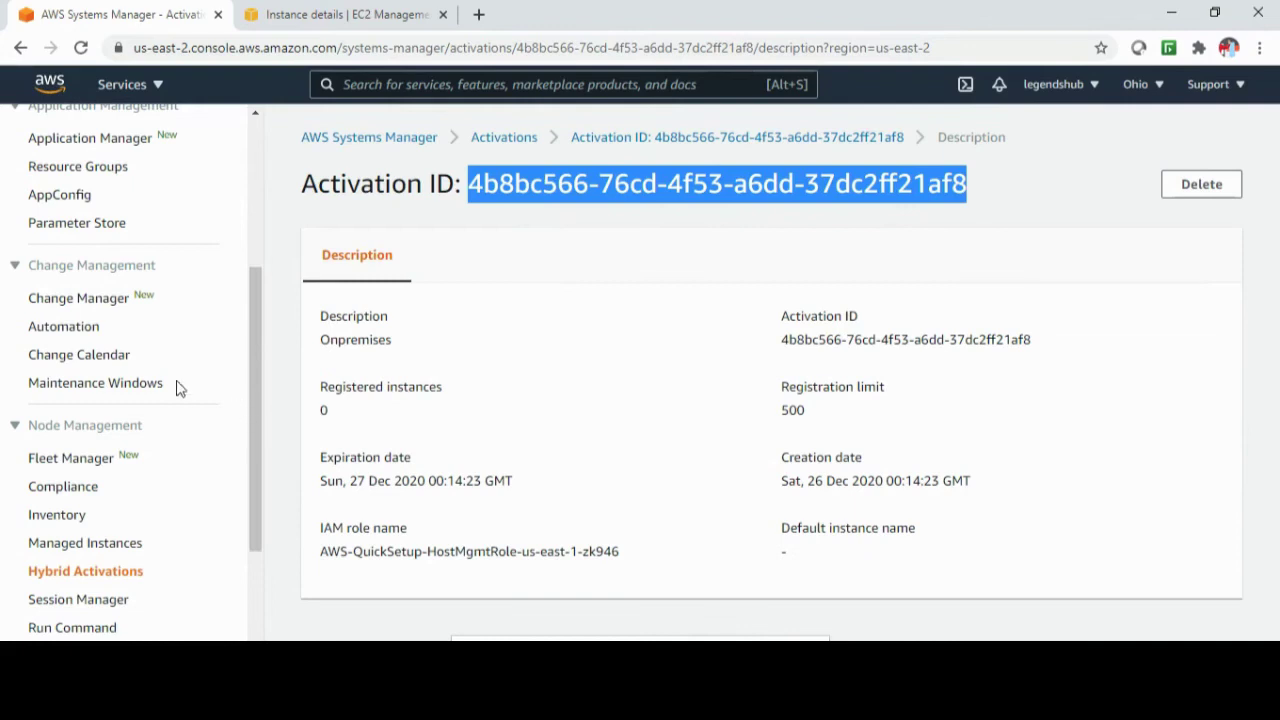
scroll(176, 388, down, 2)
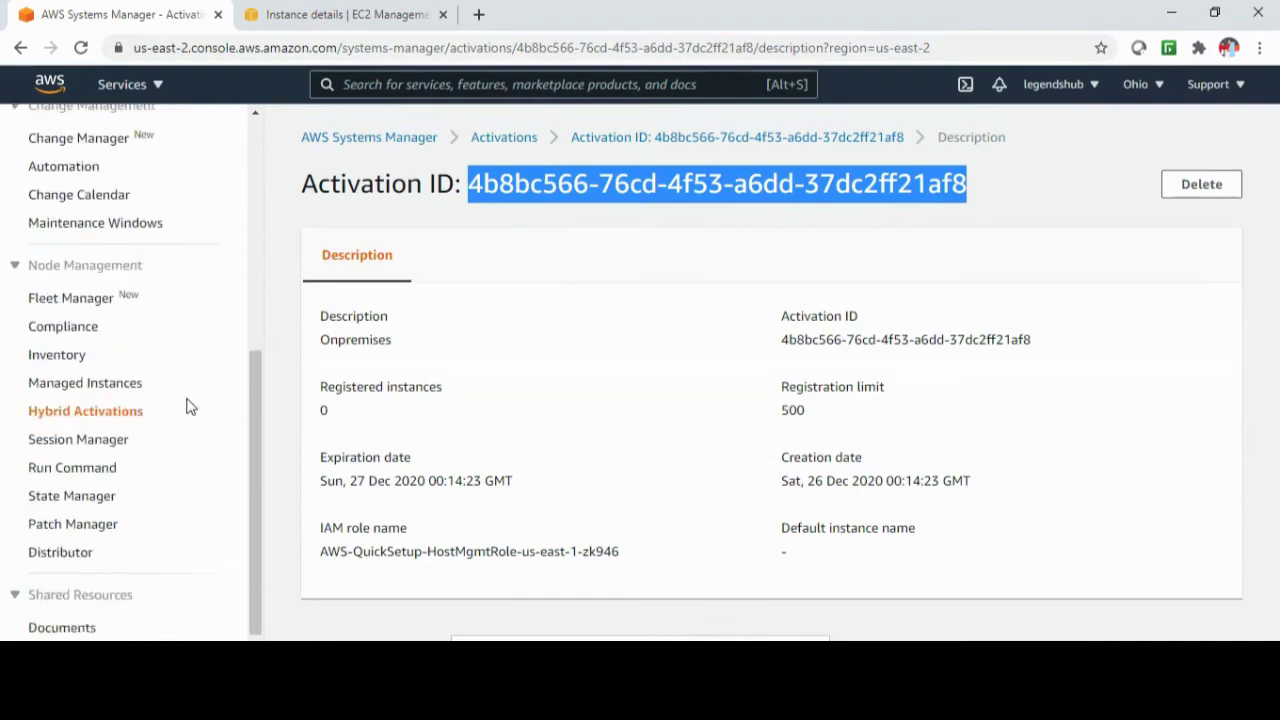
click(92, 470)
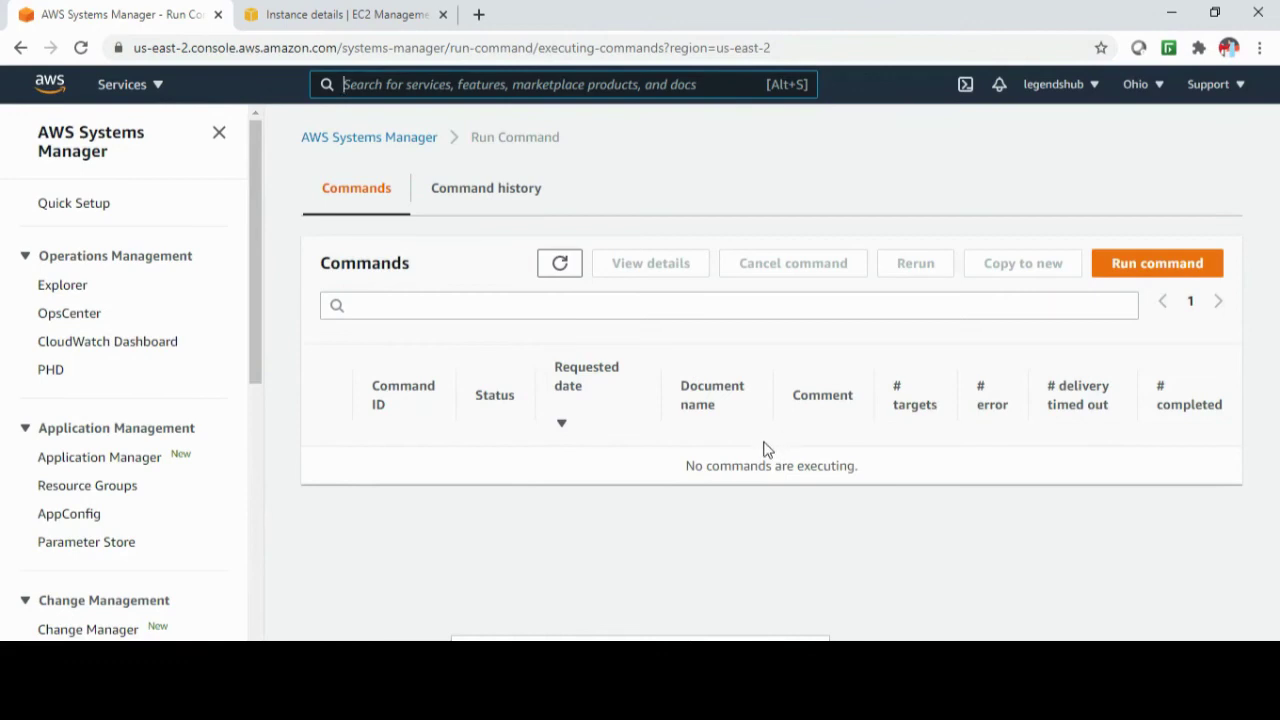
click(1157, 264)
Review the AWS-ApplyAnsiblePlaybooks document's command parameters and set the target selection method to Choose instances manually
scroll(481, 475, down, 3)
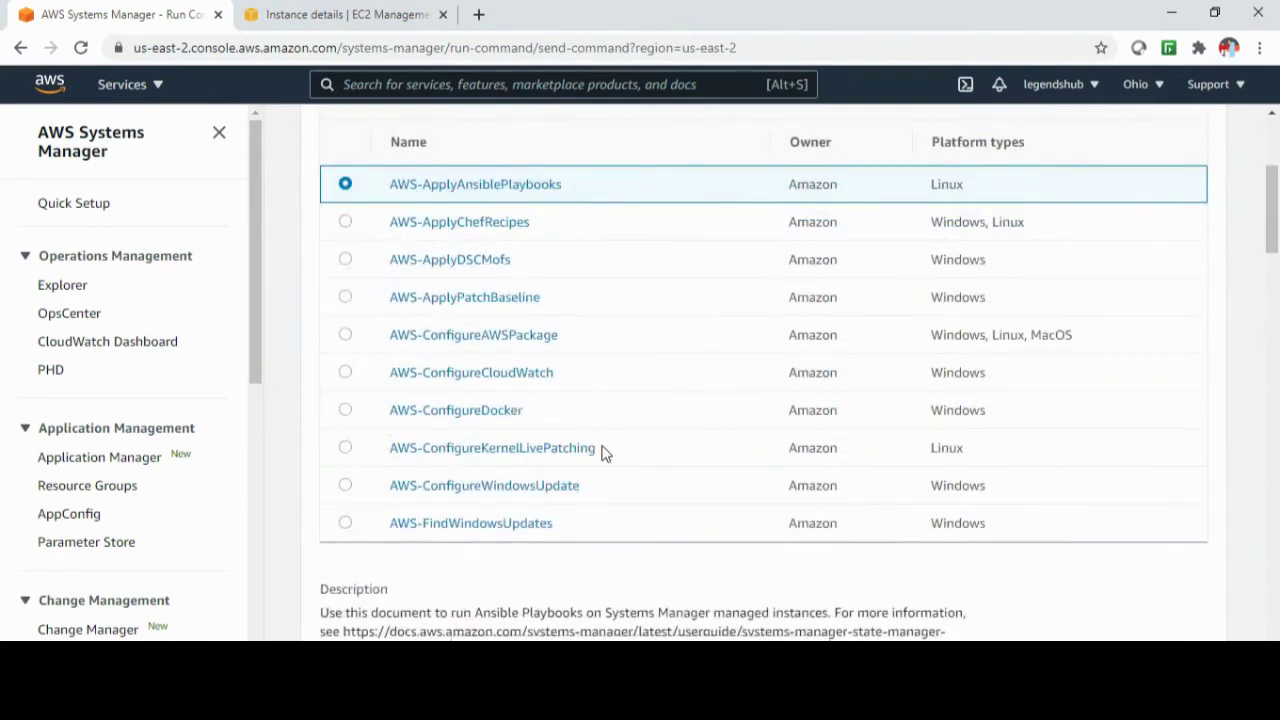
scroll(603, 410, down, 8)
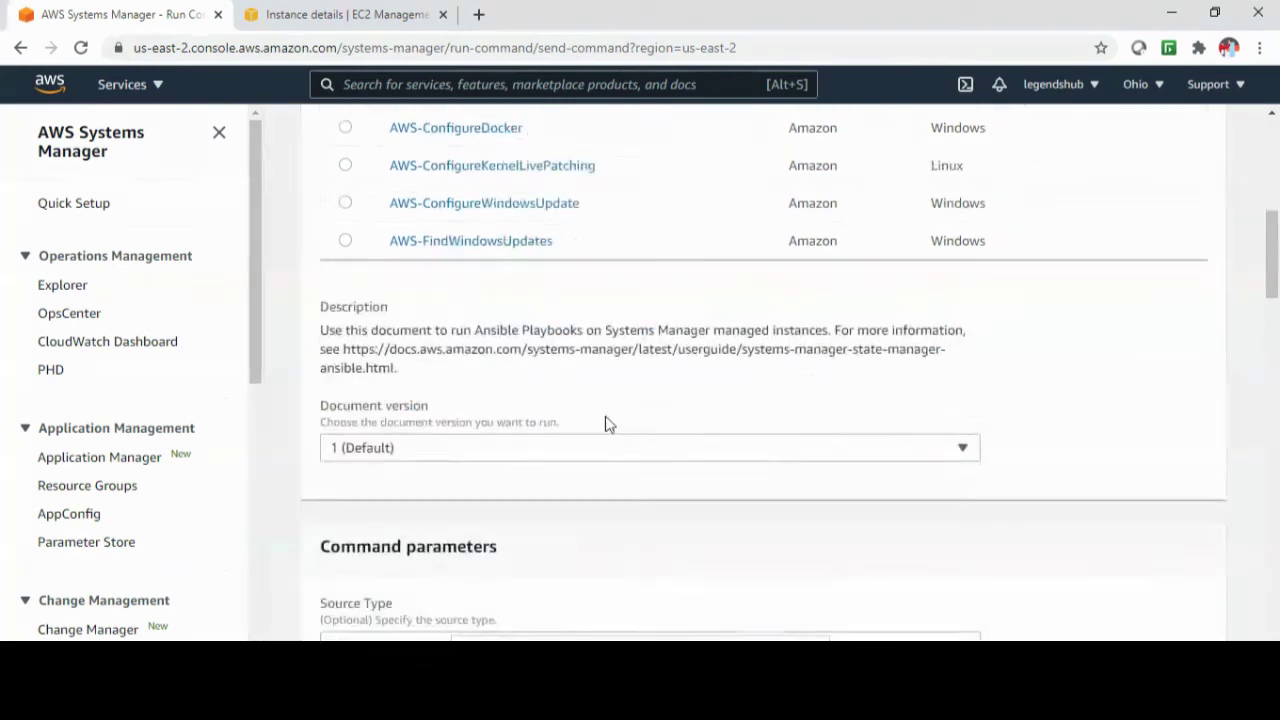
scroll(519, 413, up, 3)
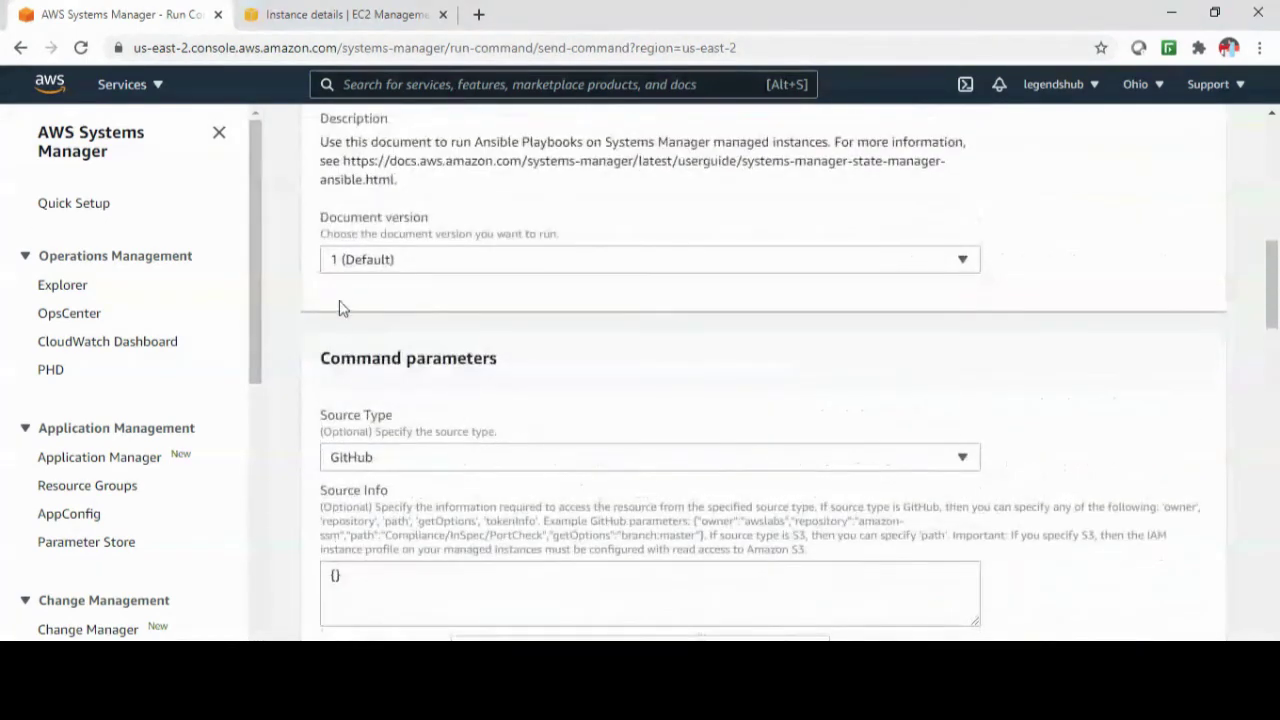
scroll(517, 383, down, 2)
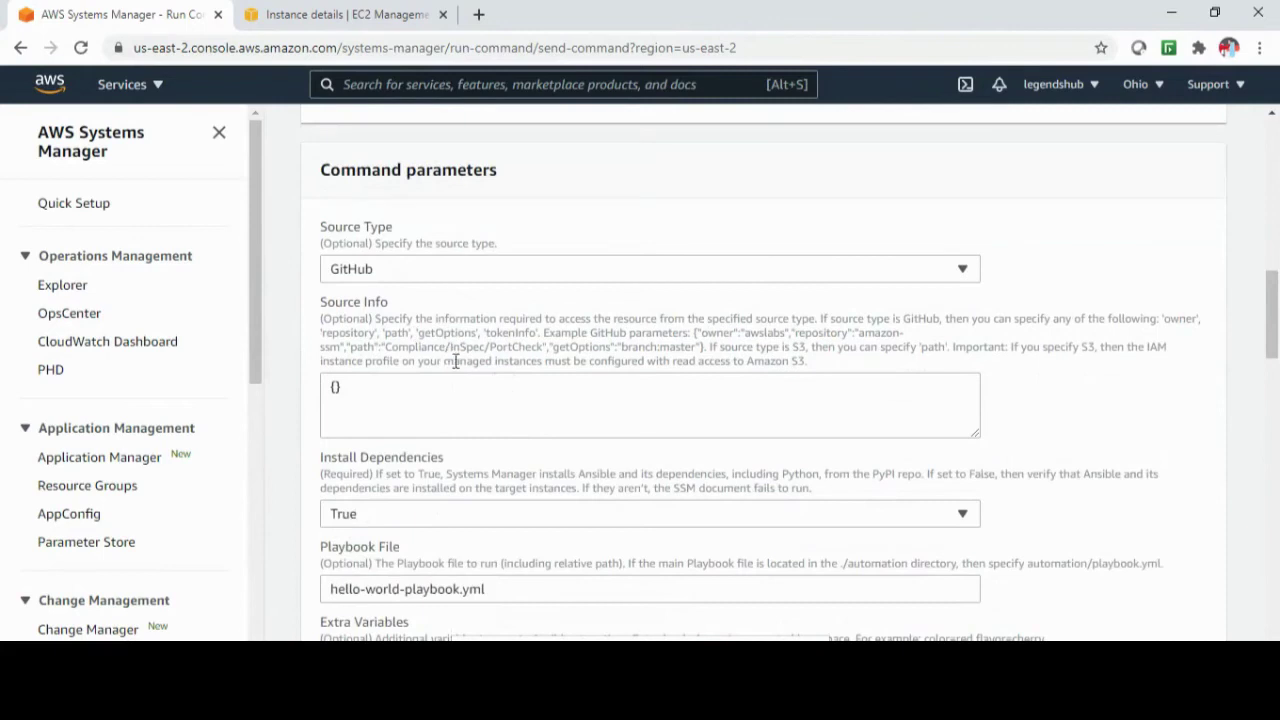
scroll(443, 389, down, 3)
scroll(420, 380, down, 2)
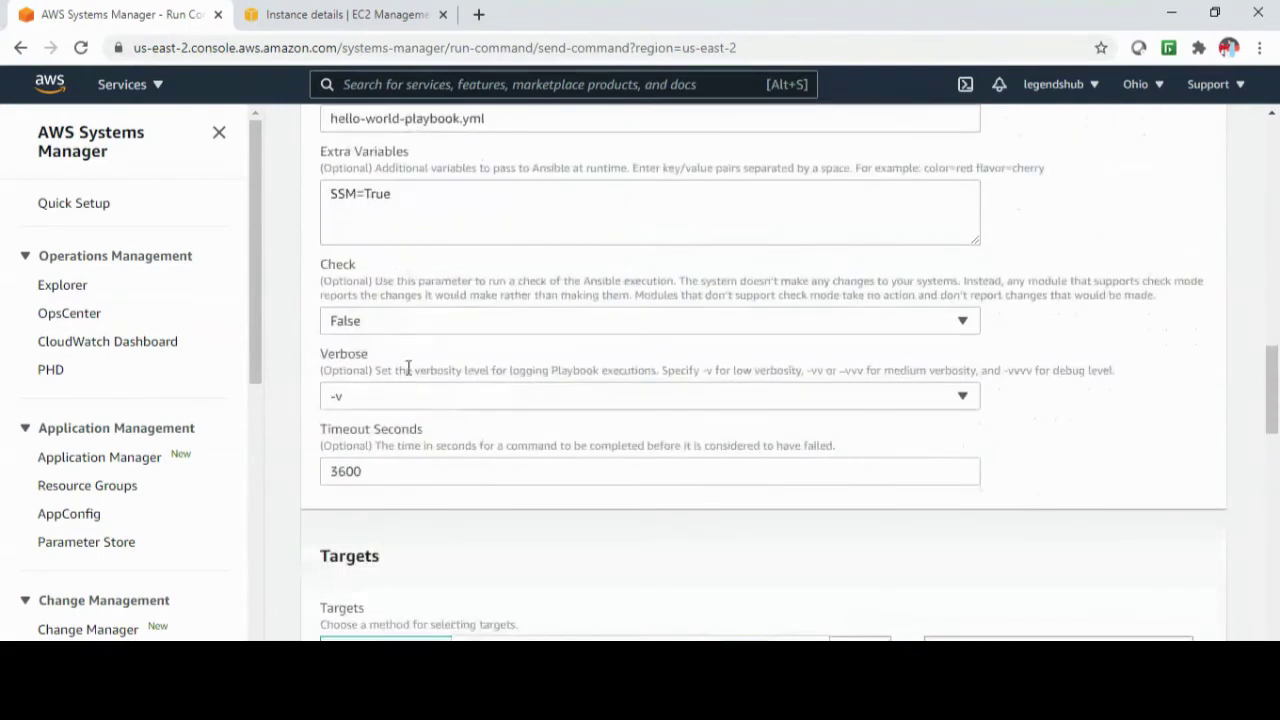
scroll(410, 375, down, 4)
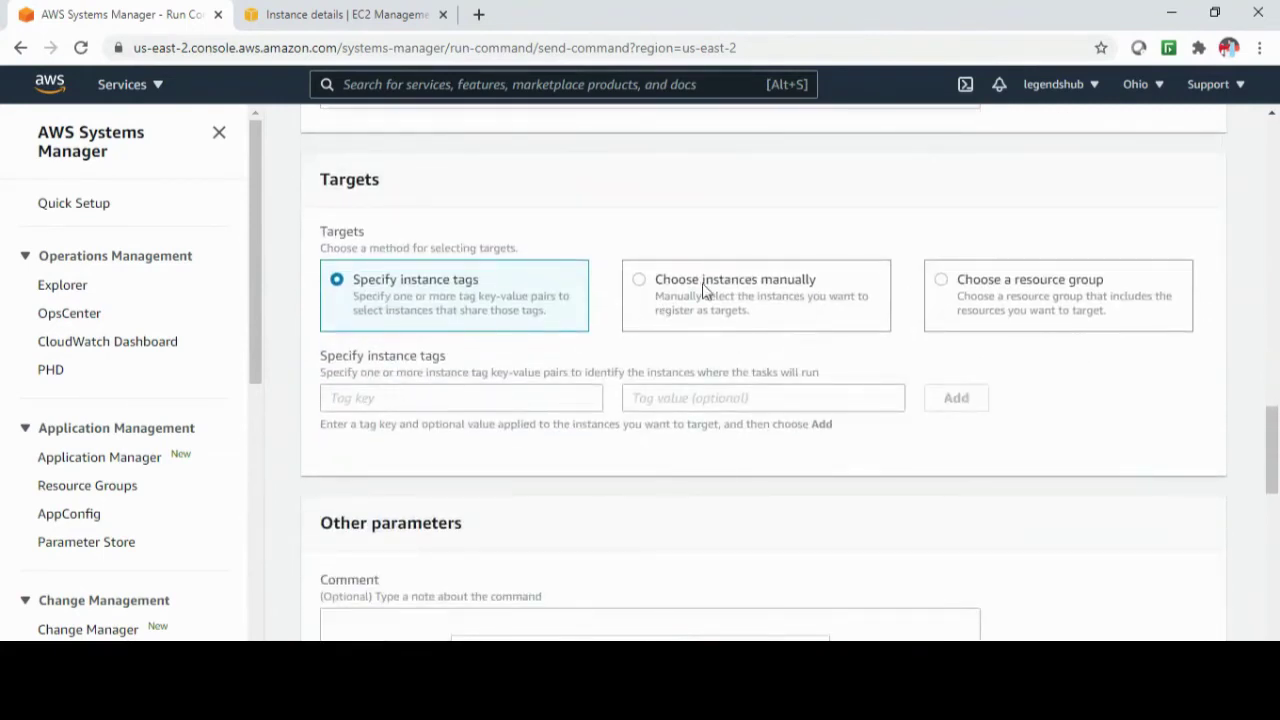
click(640, 281)
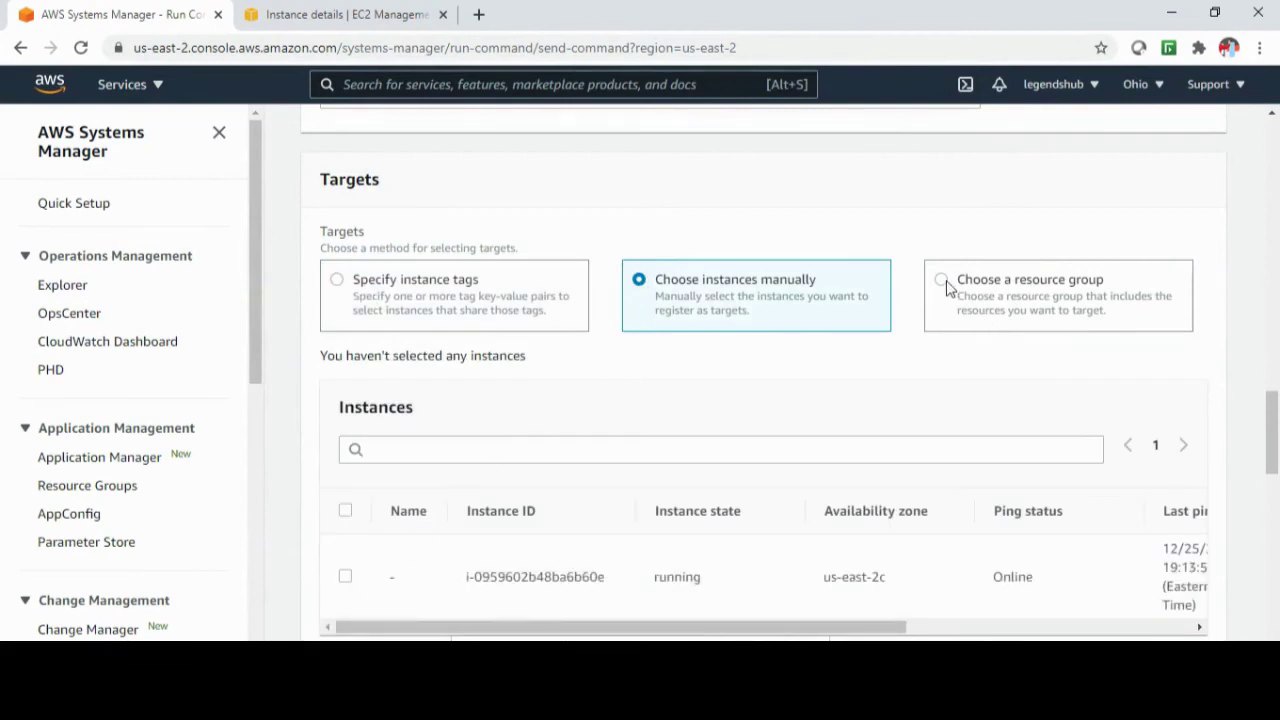
Try to run the AWS-ApplyAnsiblePlaybooks command without selecting an instance, and cancel the command setup
scroll(600, 375, down, 2)
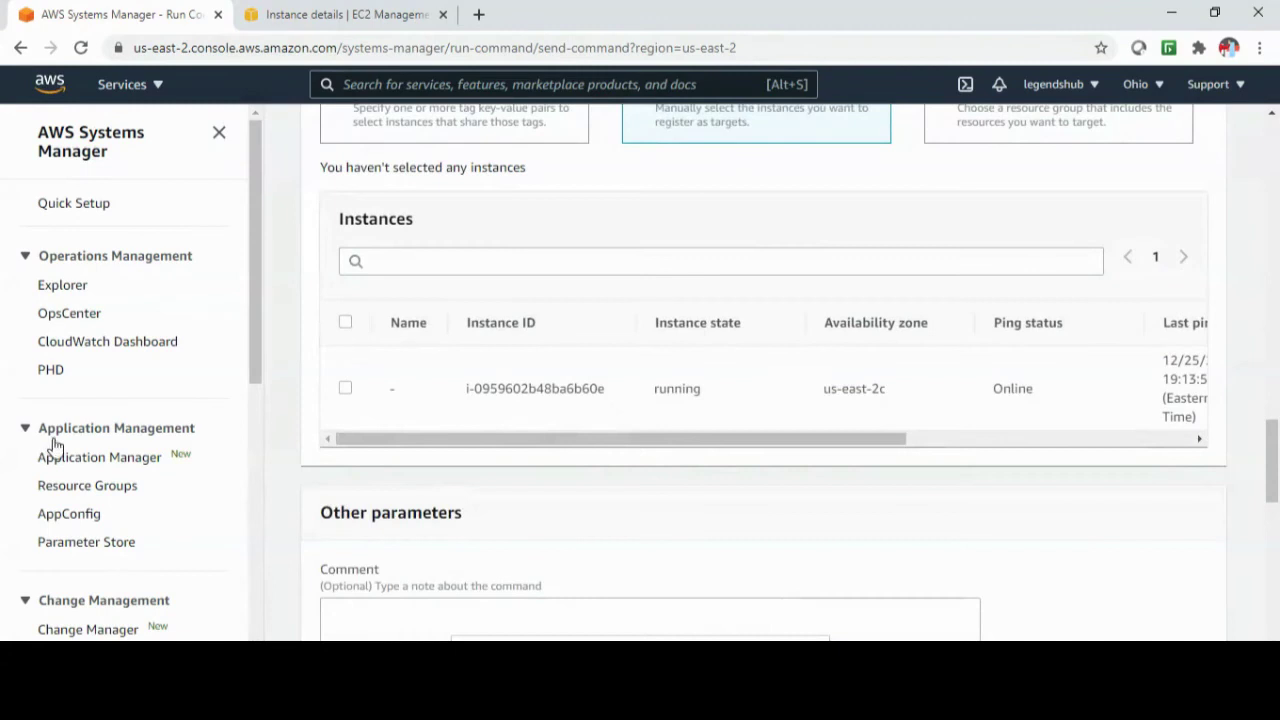
scroll(606, 400, down, 5)
scroll(600, 520, down, 4)
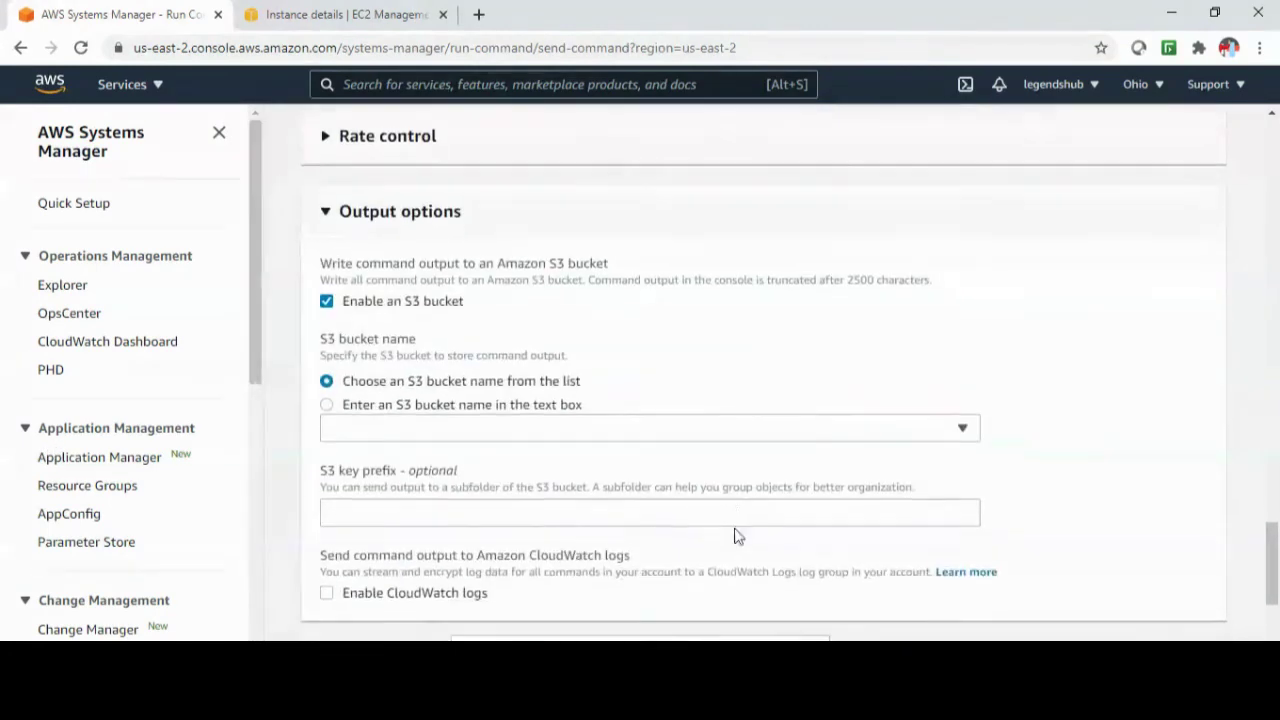
click(1191, 614)
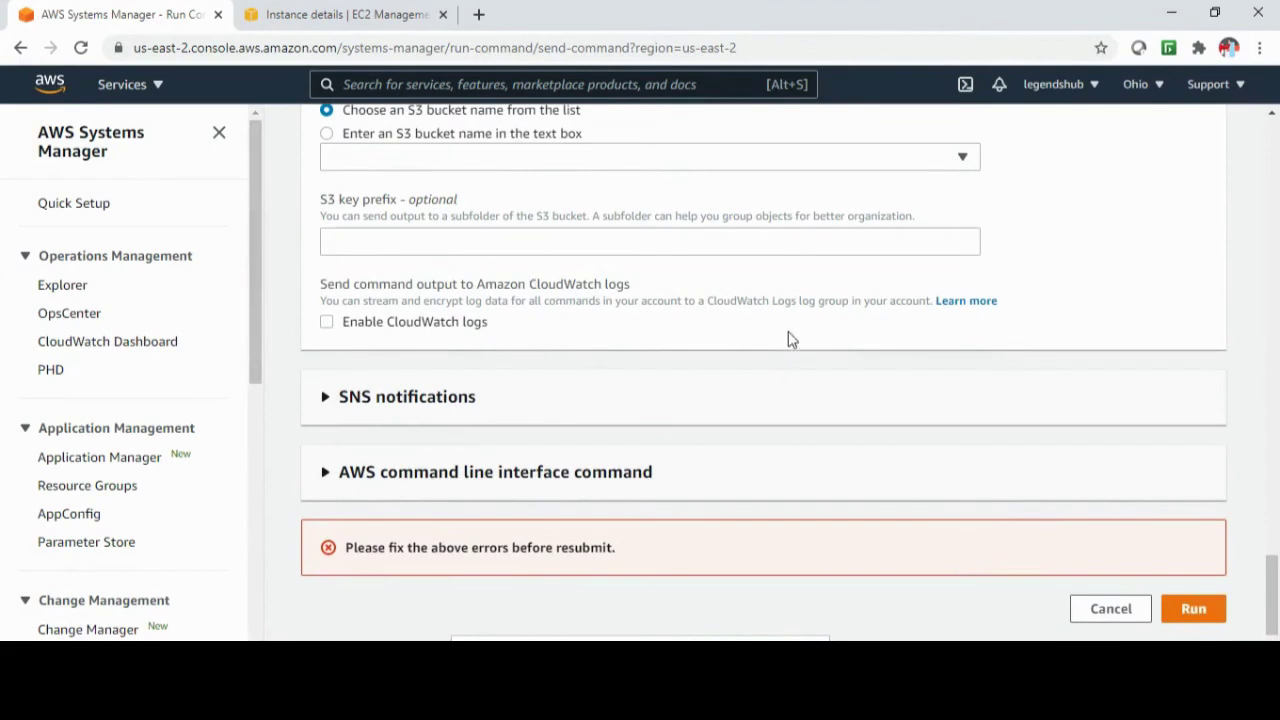
click(1100, 610)
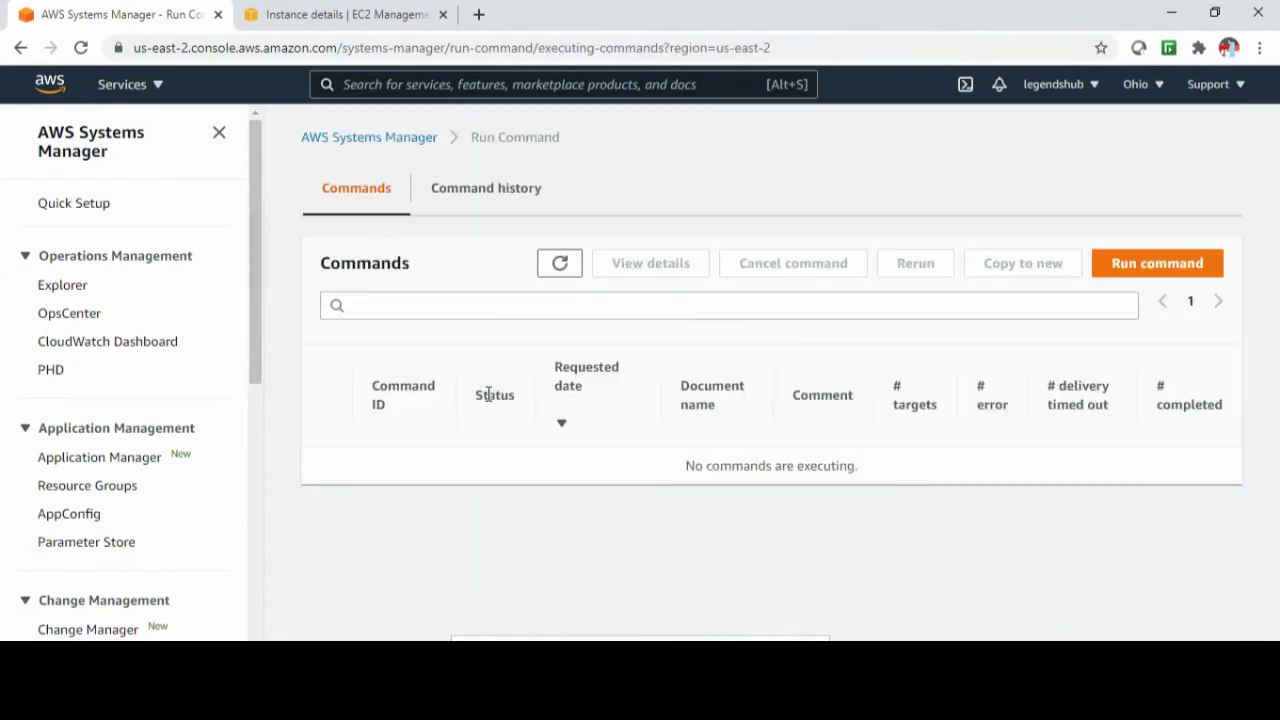
Open Resource Groups under Application Management and look over its overview page
click(87, 485)
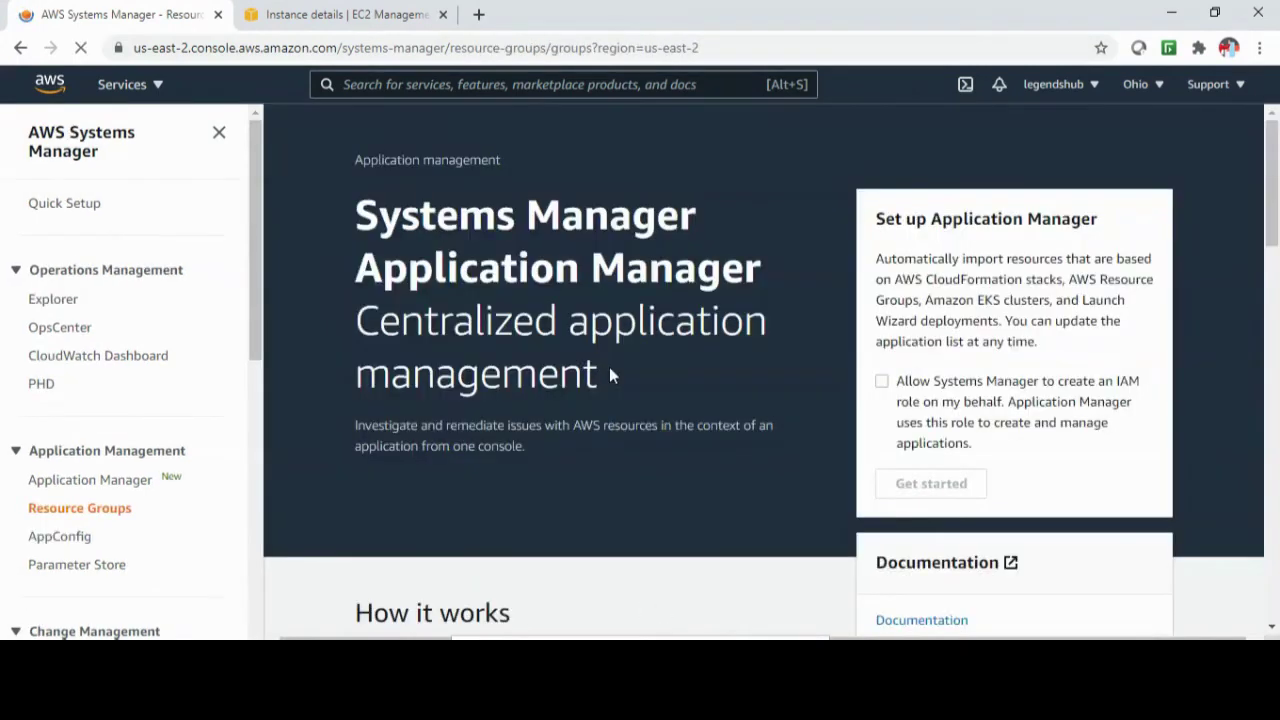
scroll(605, 355, down, 4)
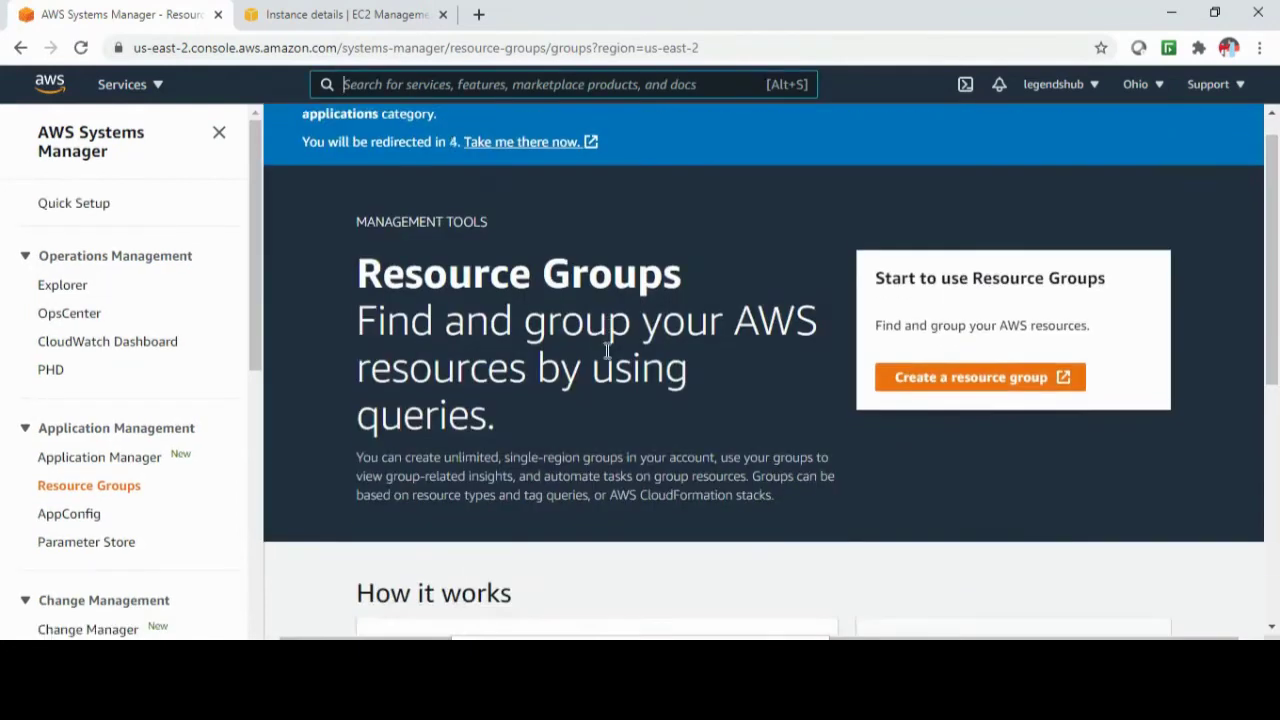
scroll(730, 467, down, 2)
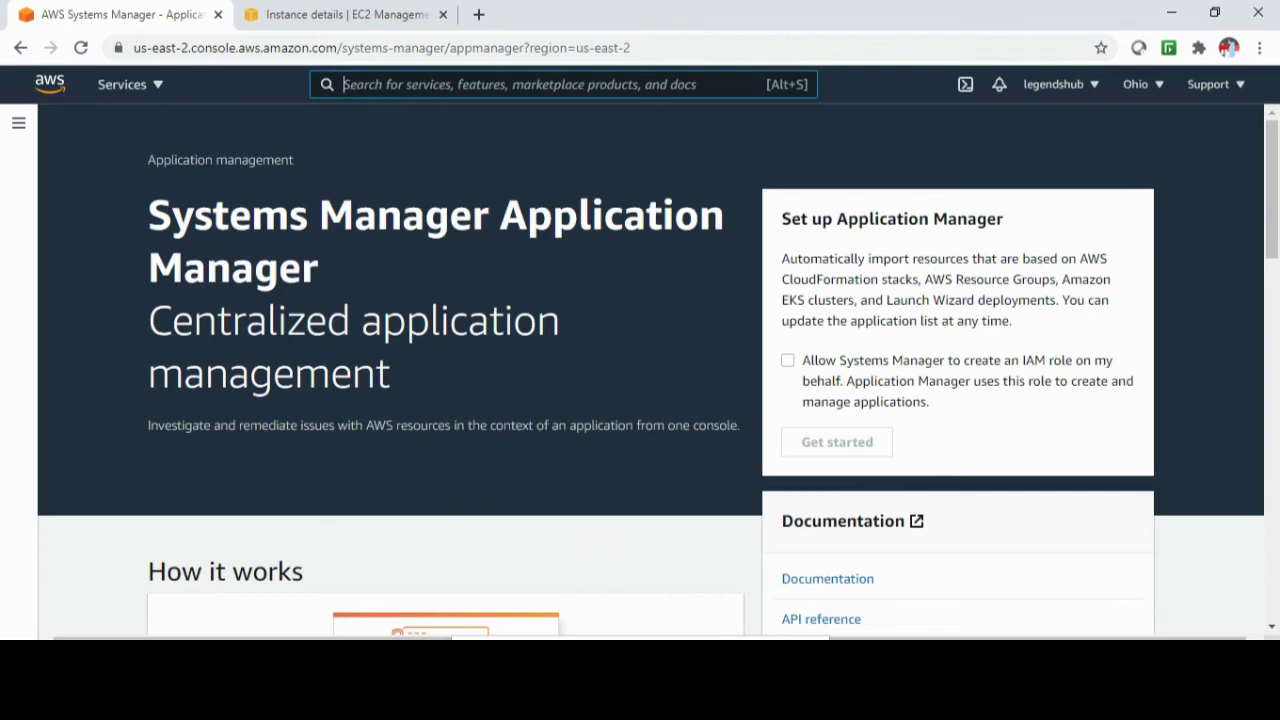
Bring back the Systems Manager navigation and open Compliance under Node Management
click(18, 122)
scroll(100, 450, down, 3)
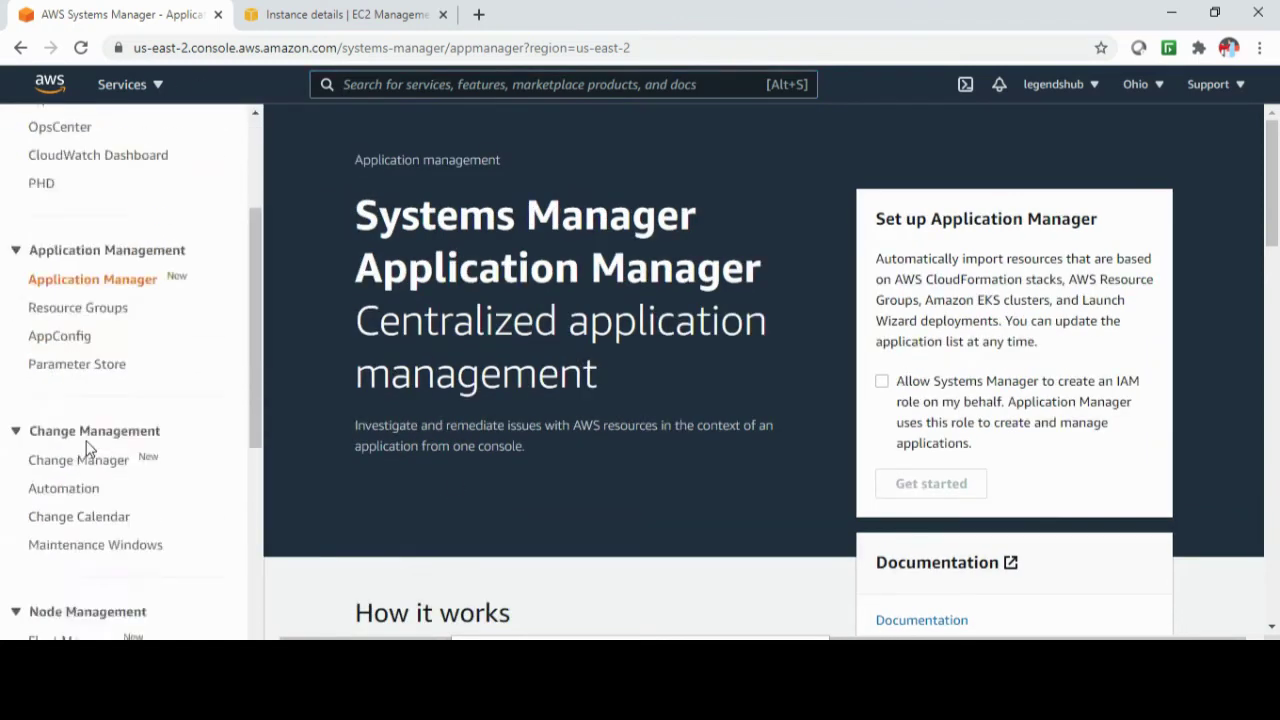
scroll(90, 370, down, 1)
scroll(150, 390, down, 2)
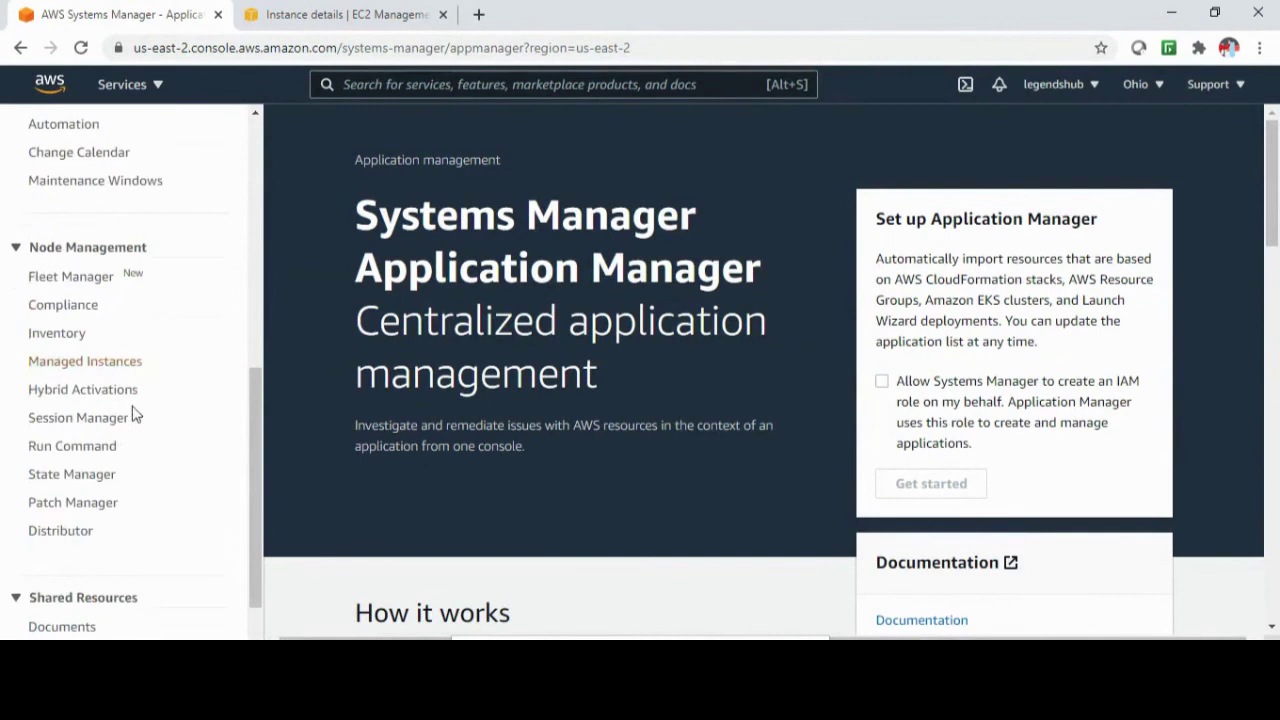
click(72, 307)
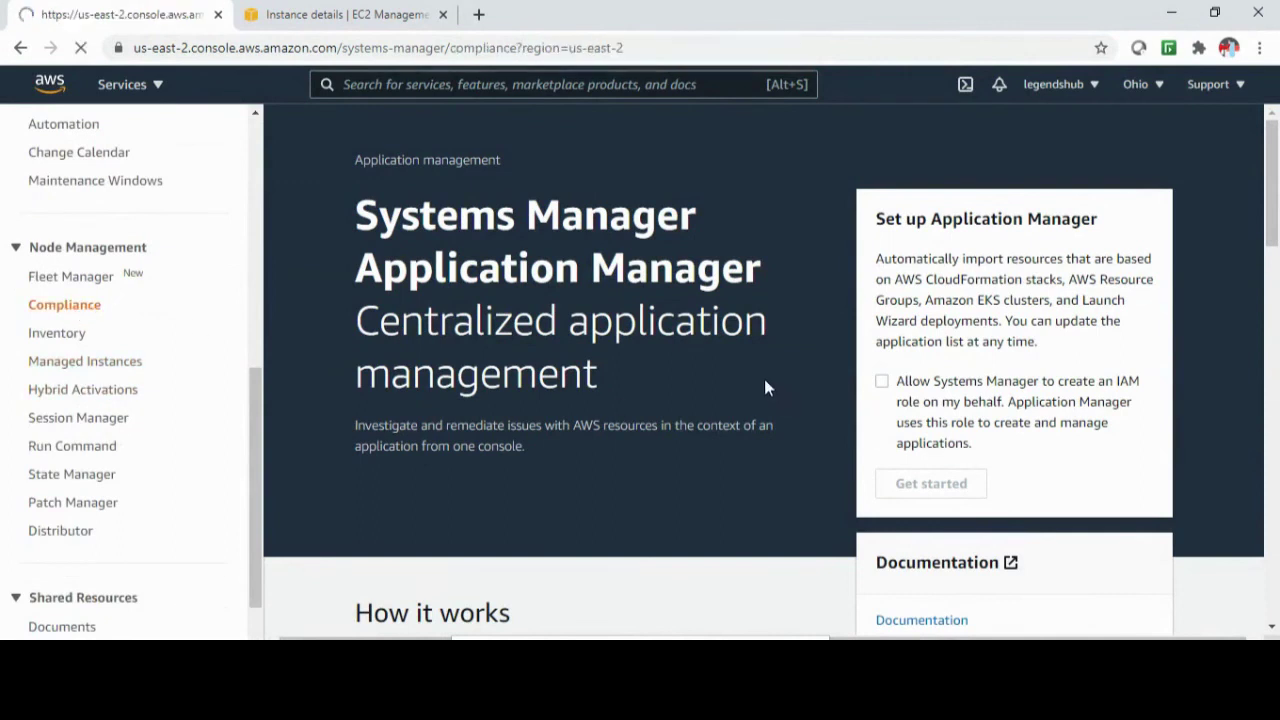
Examine the compliance resources summary across all its severity columns and the details overview for resources
scroll(623, 397, down, 2)
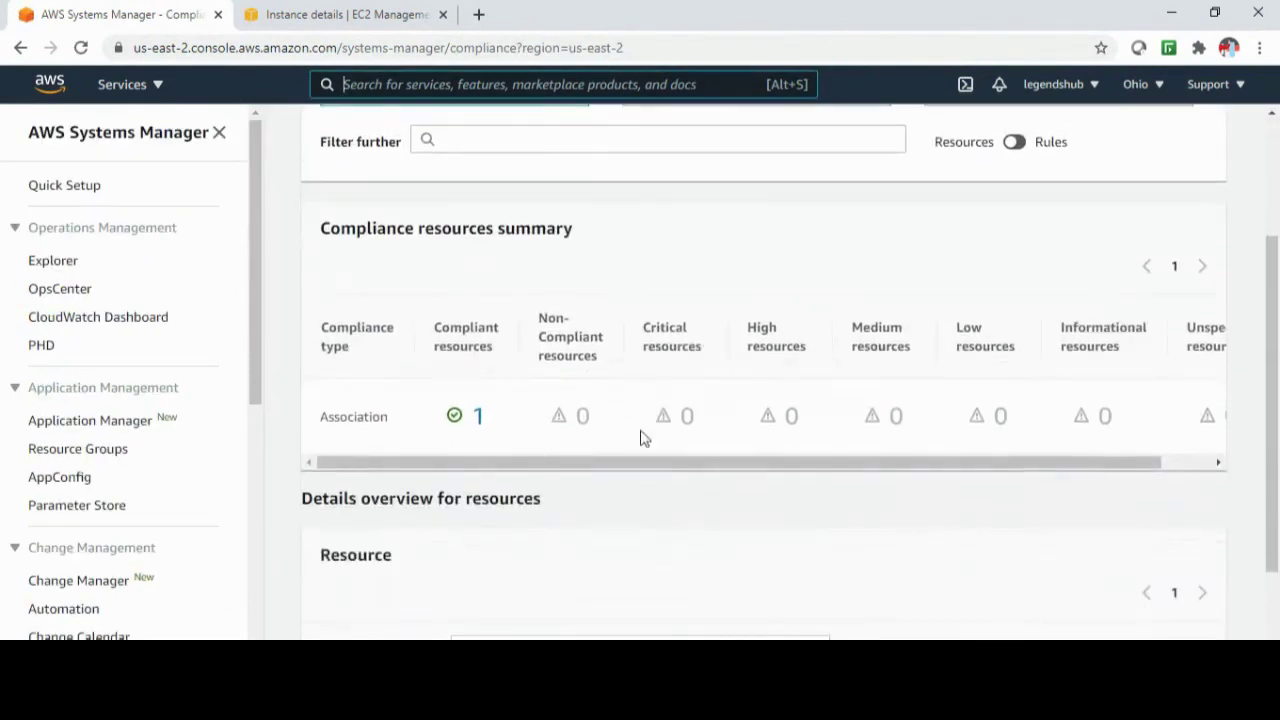
scroll(577, 485, up, 2)
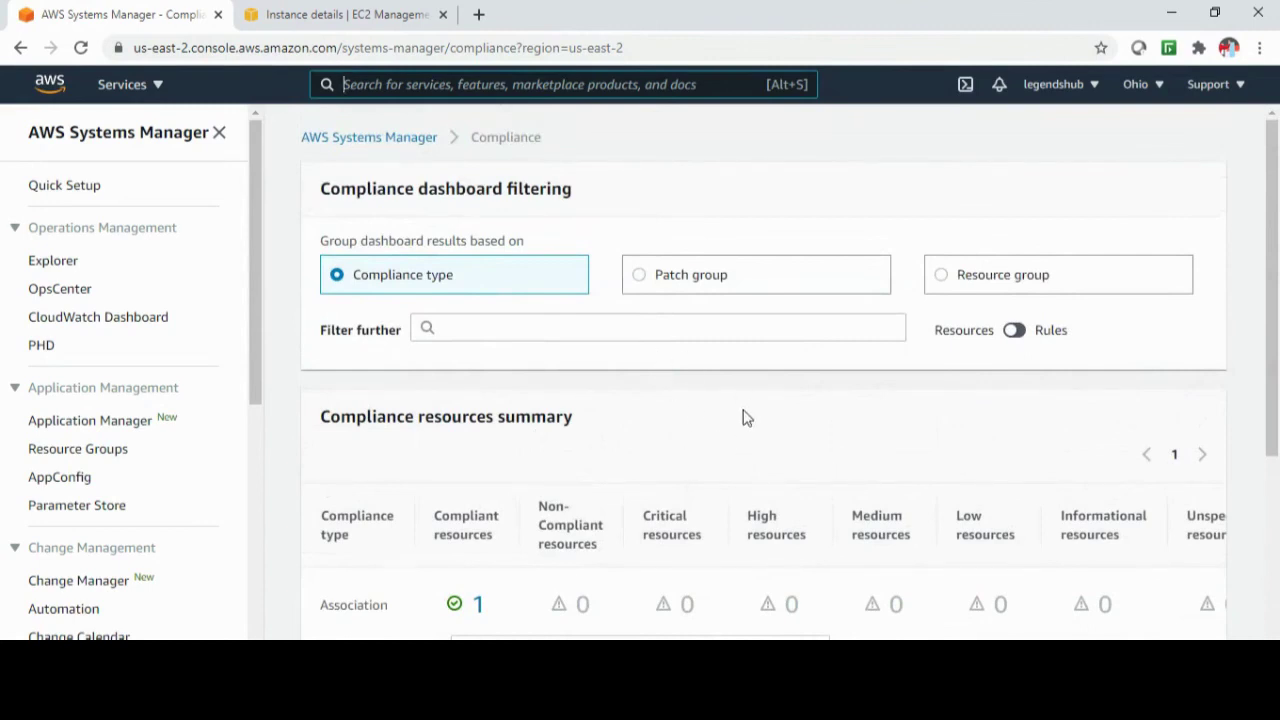
scroll(418, 478, down, 2)
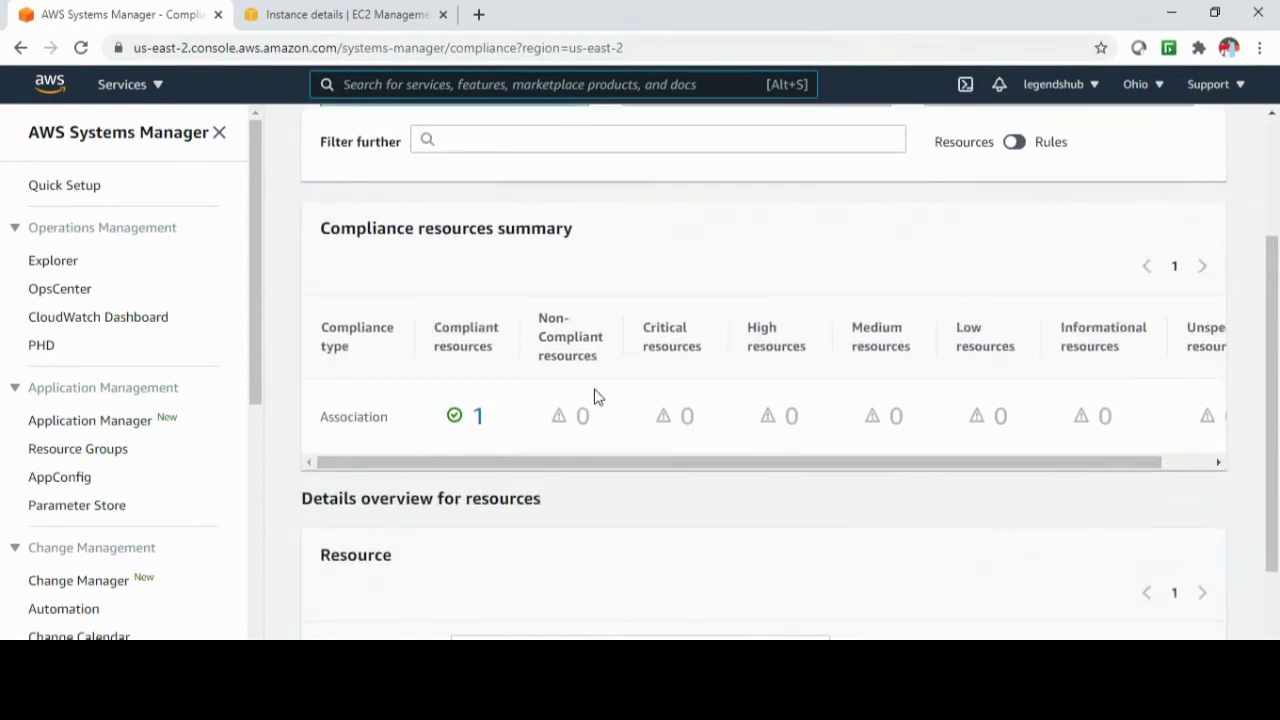
drag(567, 463, 680, 446)
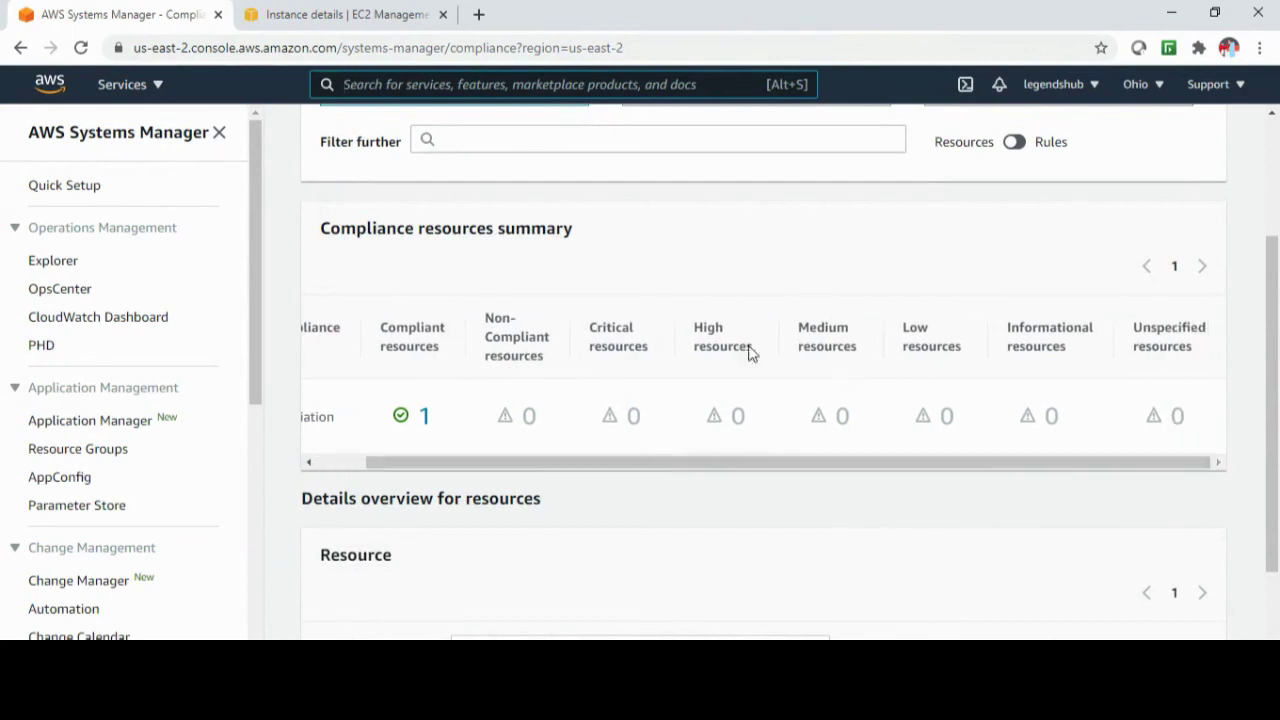
scroll(535, 535, down, 1)
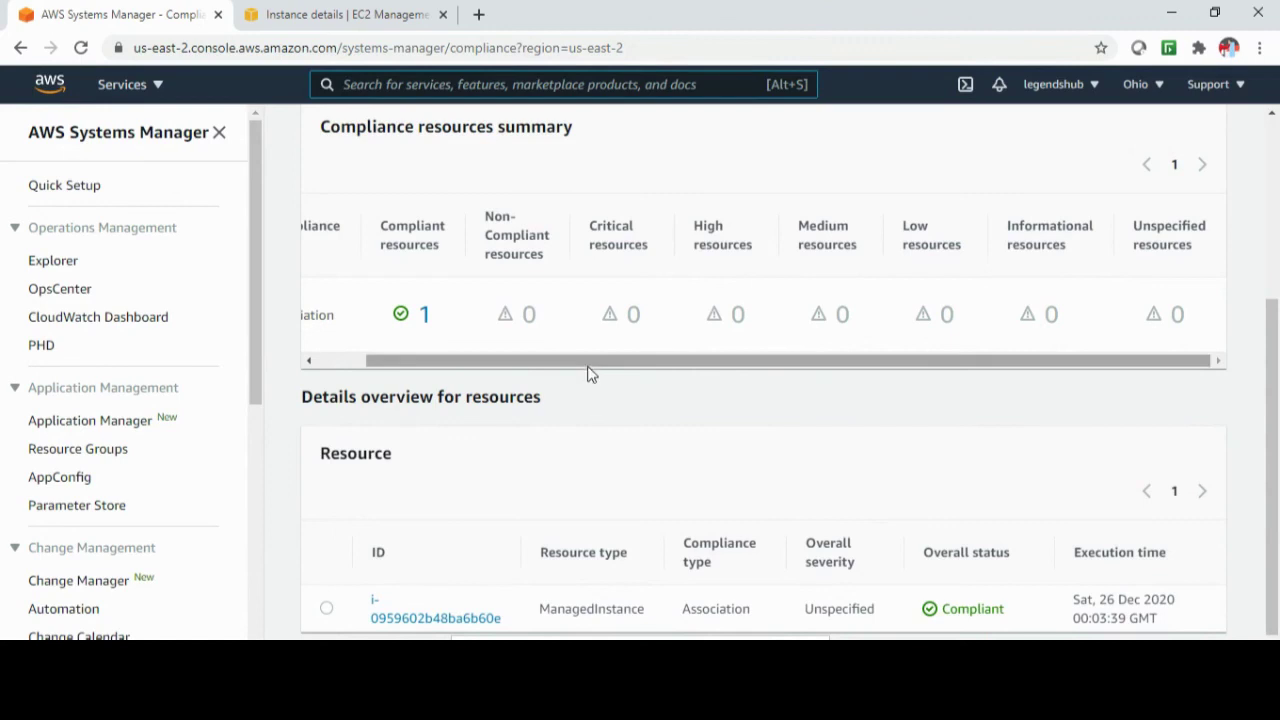
drag(588, 373, 429, 374)
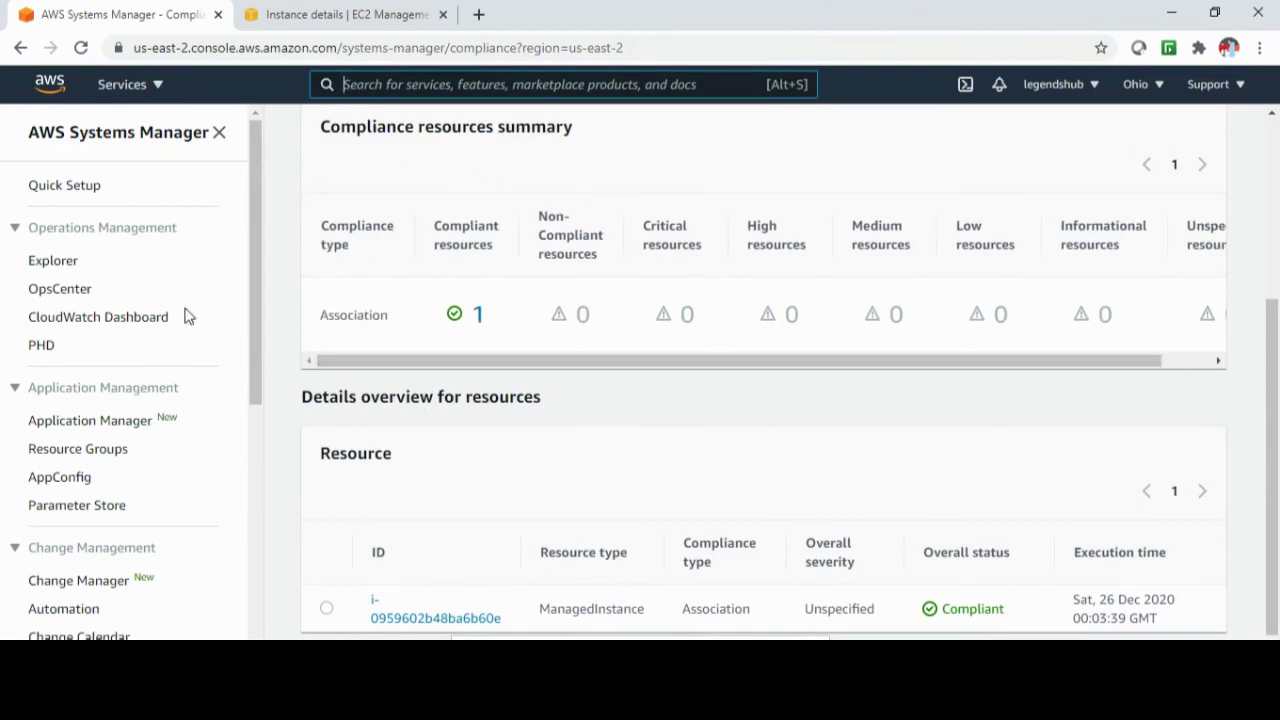
Open Patch Manager under Node Management and examine its benefits and features, highlighting the Create patch baselines text
scroll(184, 330, down, 5)
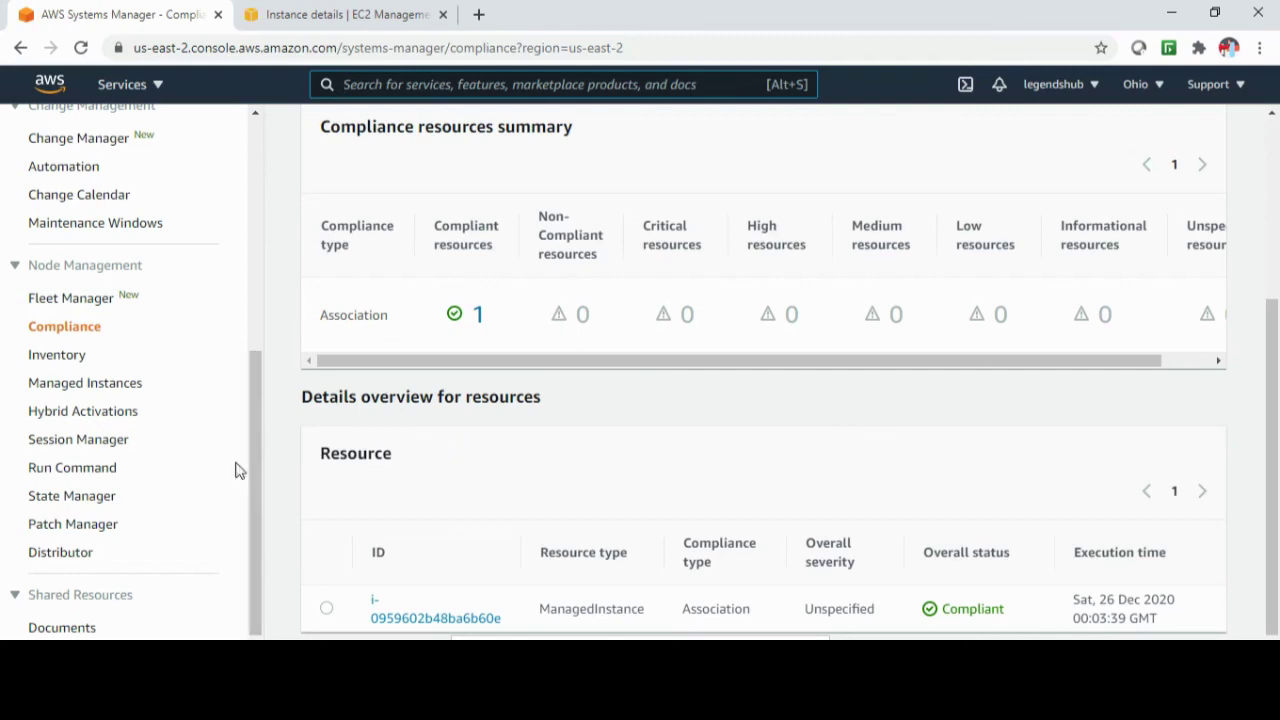
click(96, 528)
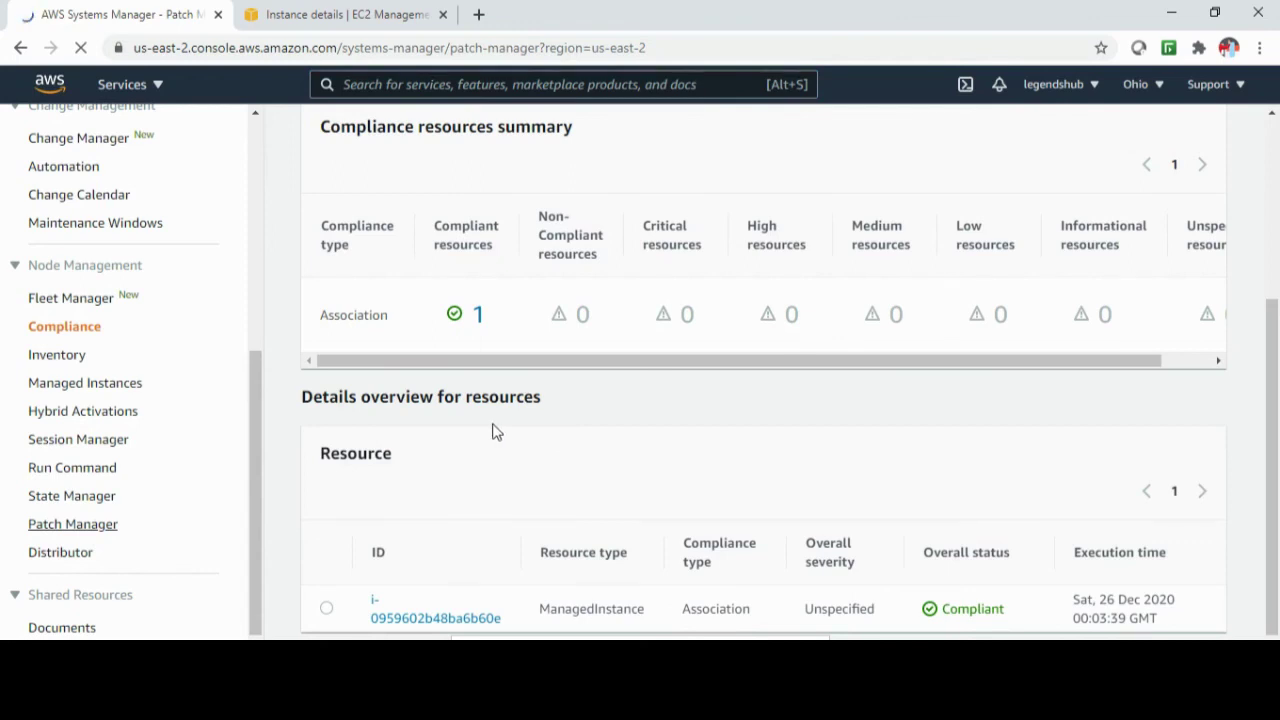
scroll(645, 380, down, 2)
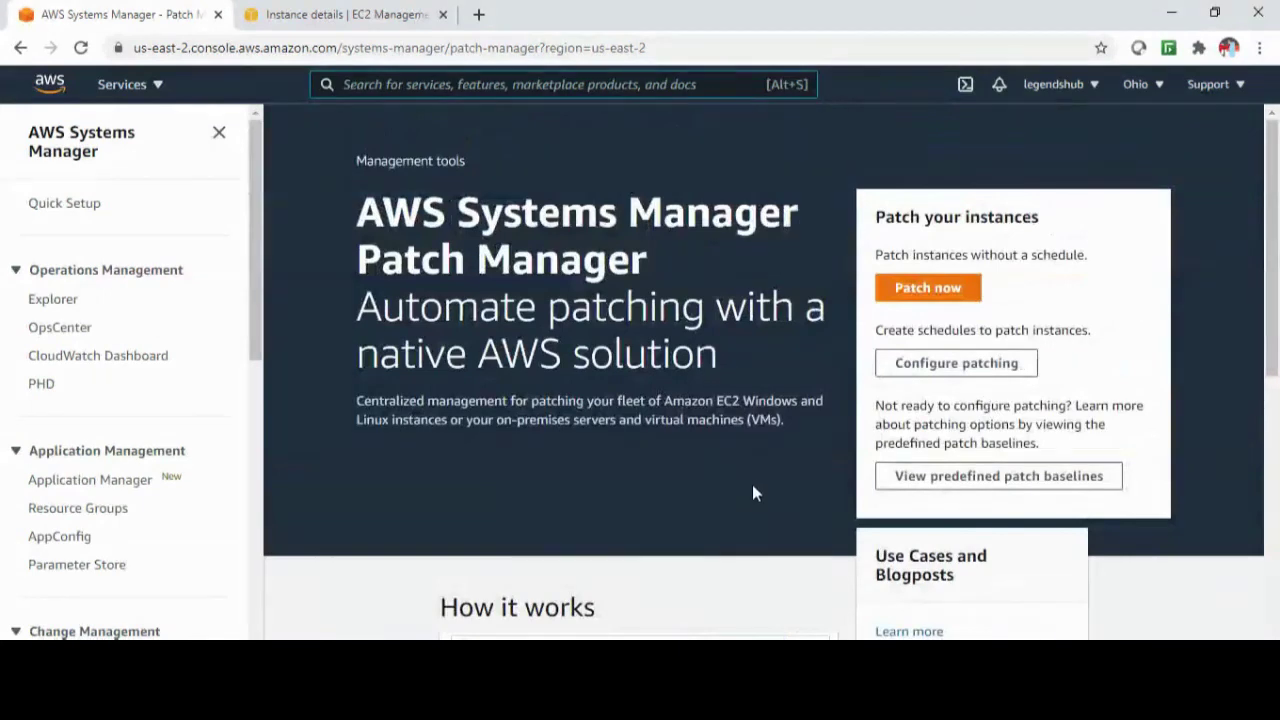
scroll(752, 485, down, 2)
scroll(750, 486, down, 5)
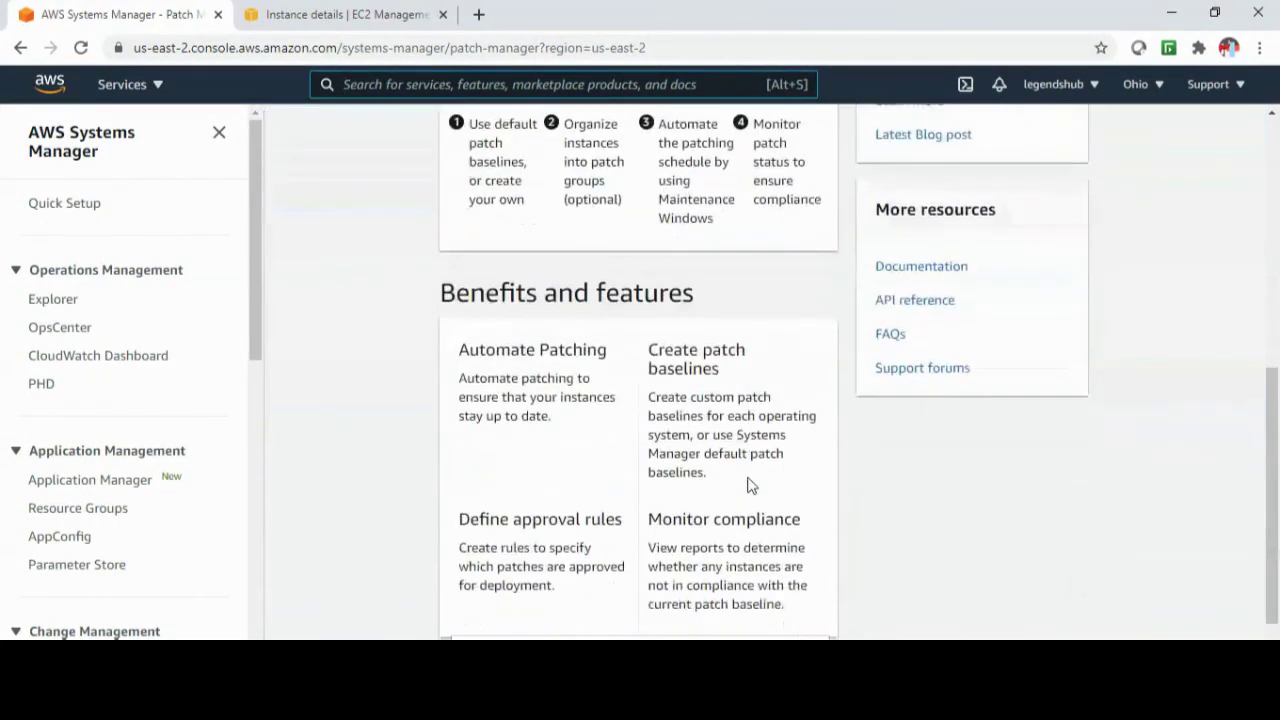
drag(751, 373, 650, 328)
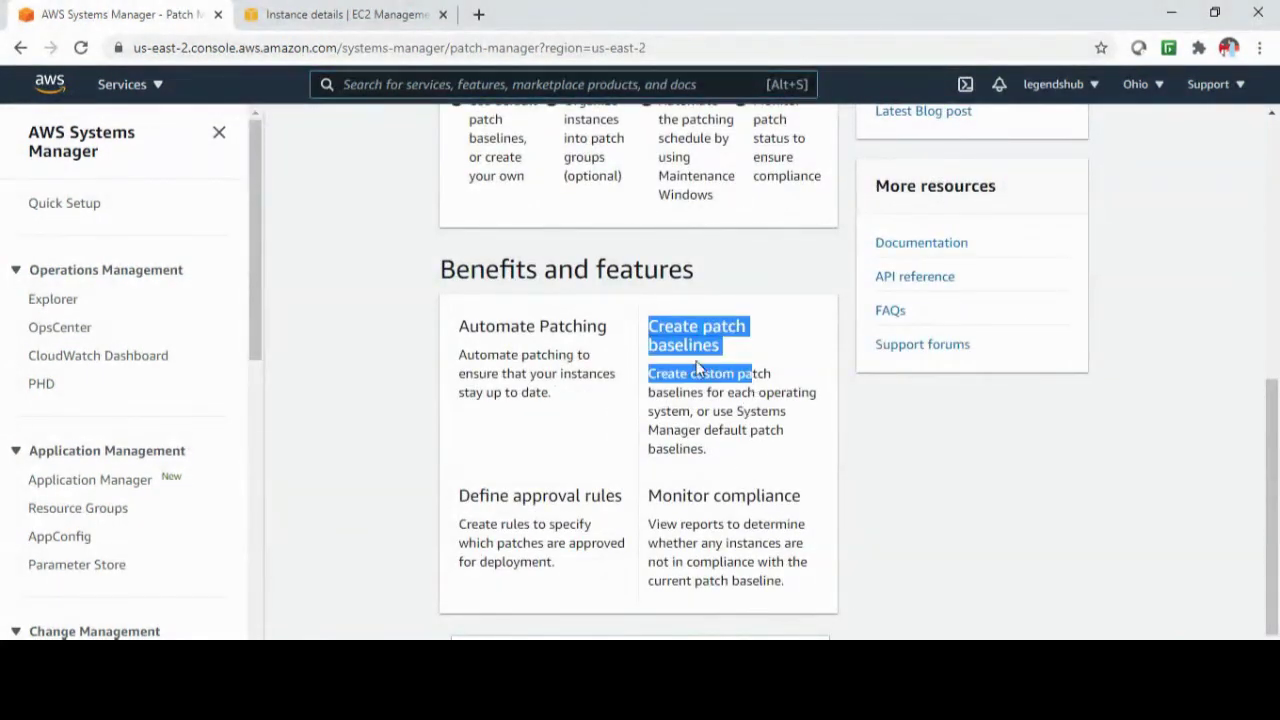